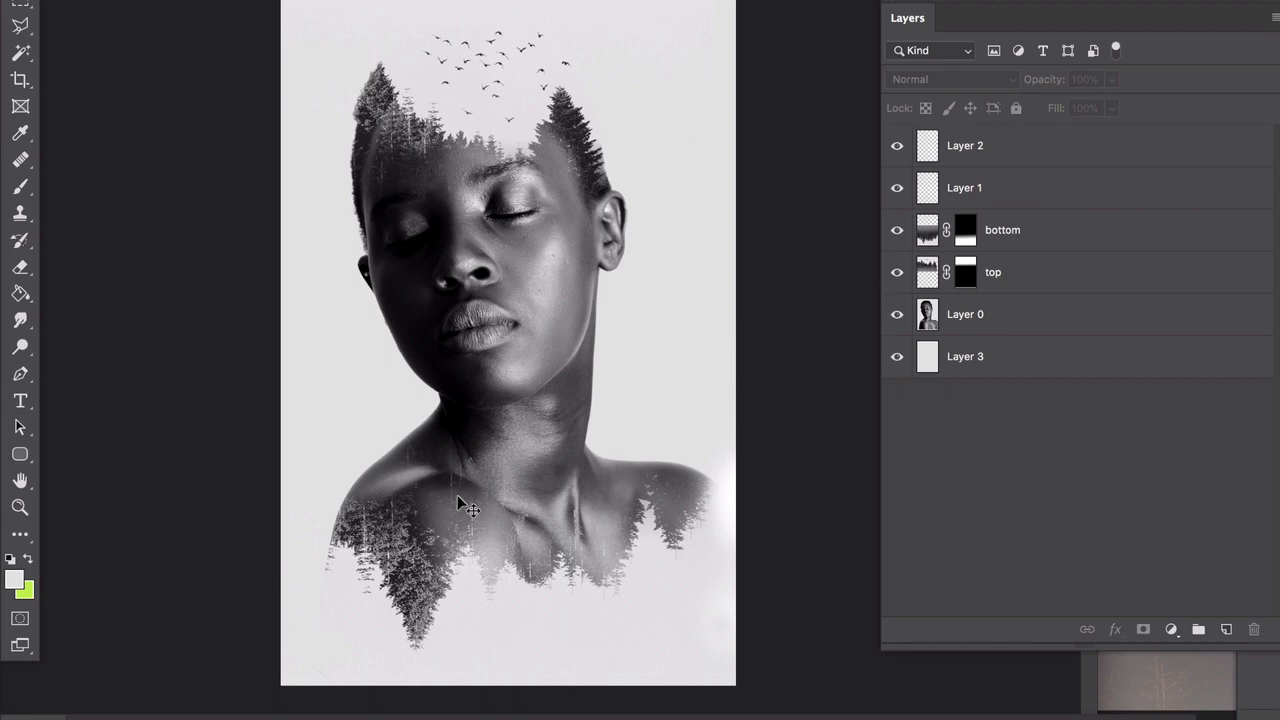
# Step: Redraw the bottom layer's mask with a short vertical black-to-white Gradient across the shoulders, black above and white below
pyautogui.scroll(3, 494, 507)
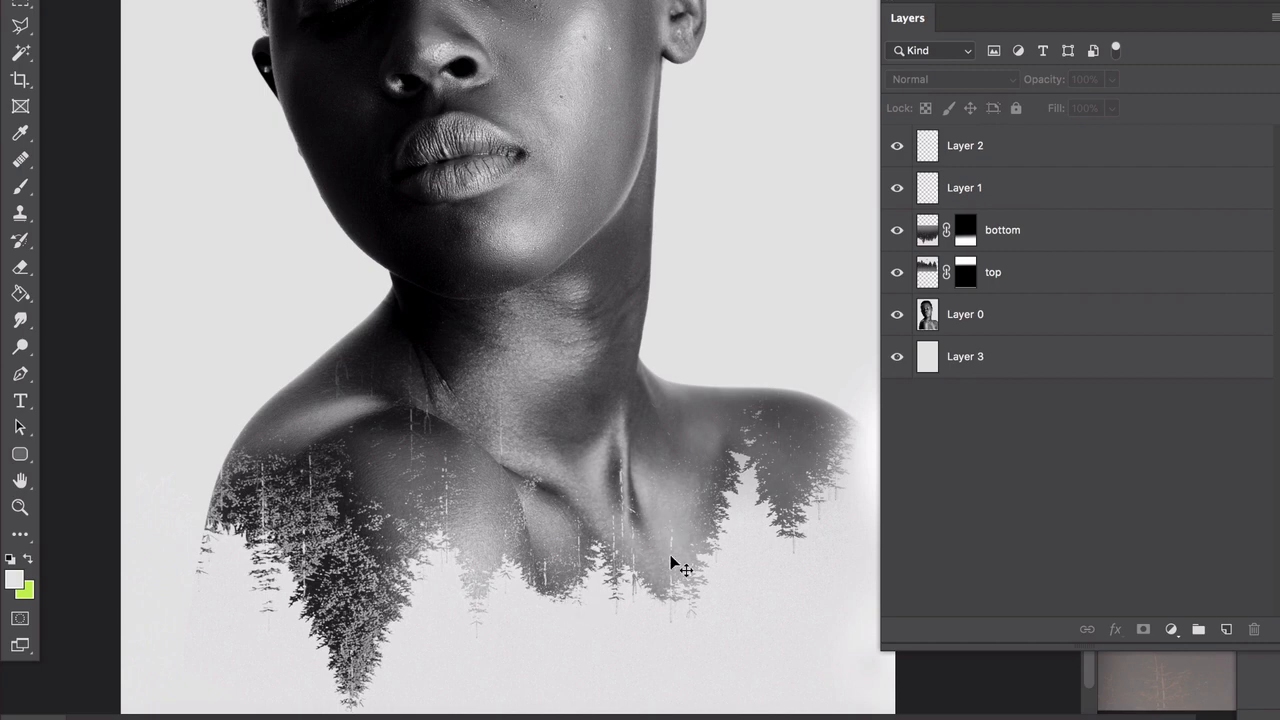
pyautogui.click(925, 232)
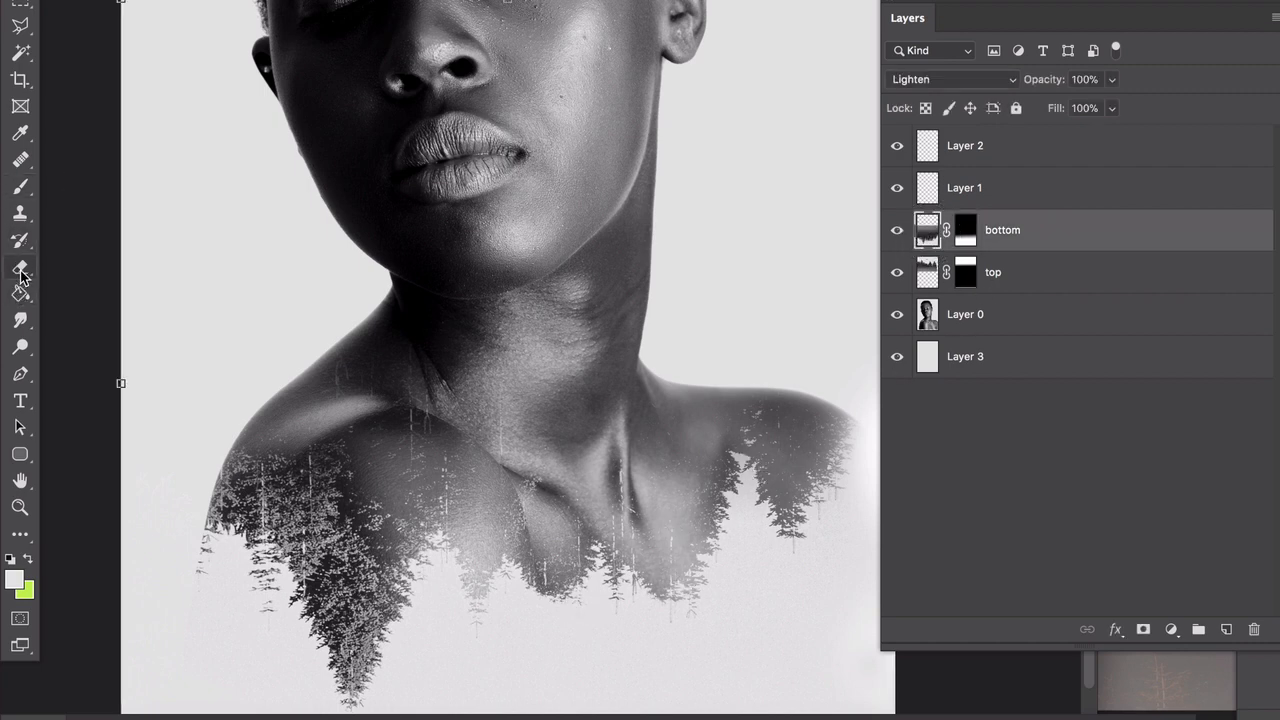
pyautogui.click(965, 232)
pyautogui.press('d')
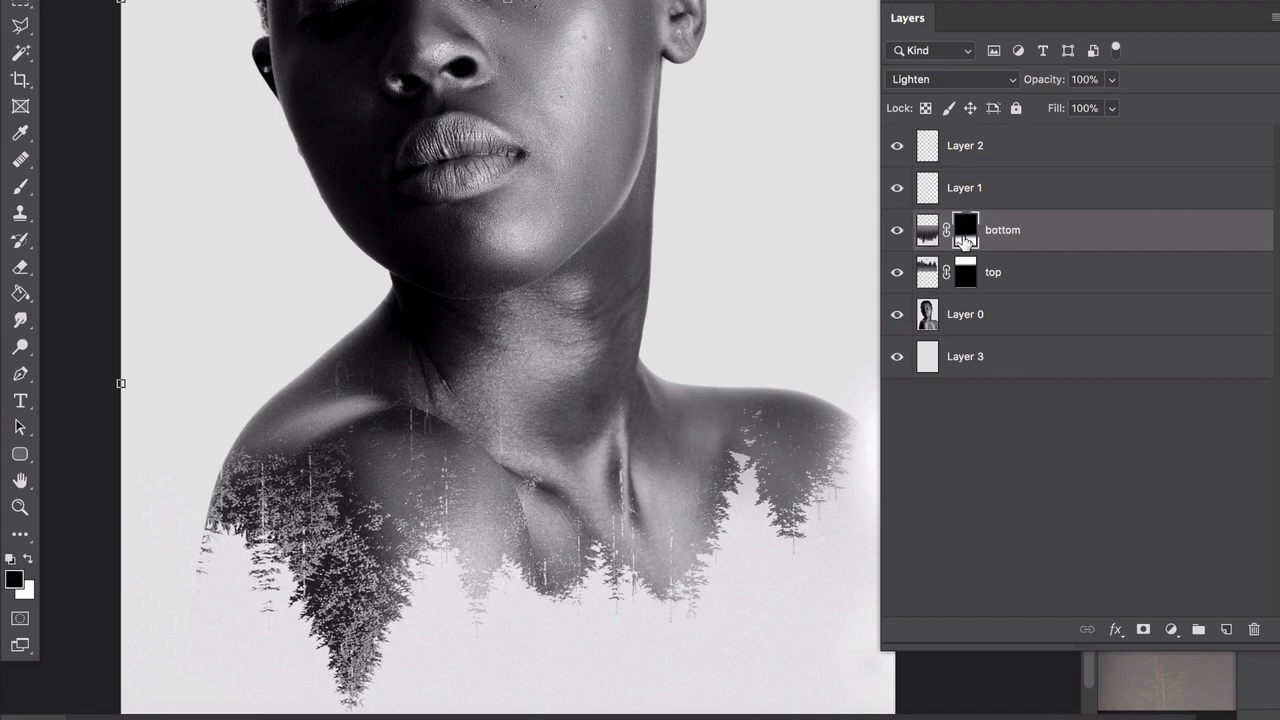
pyautogui.rightClick(20, 293)
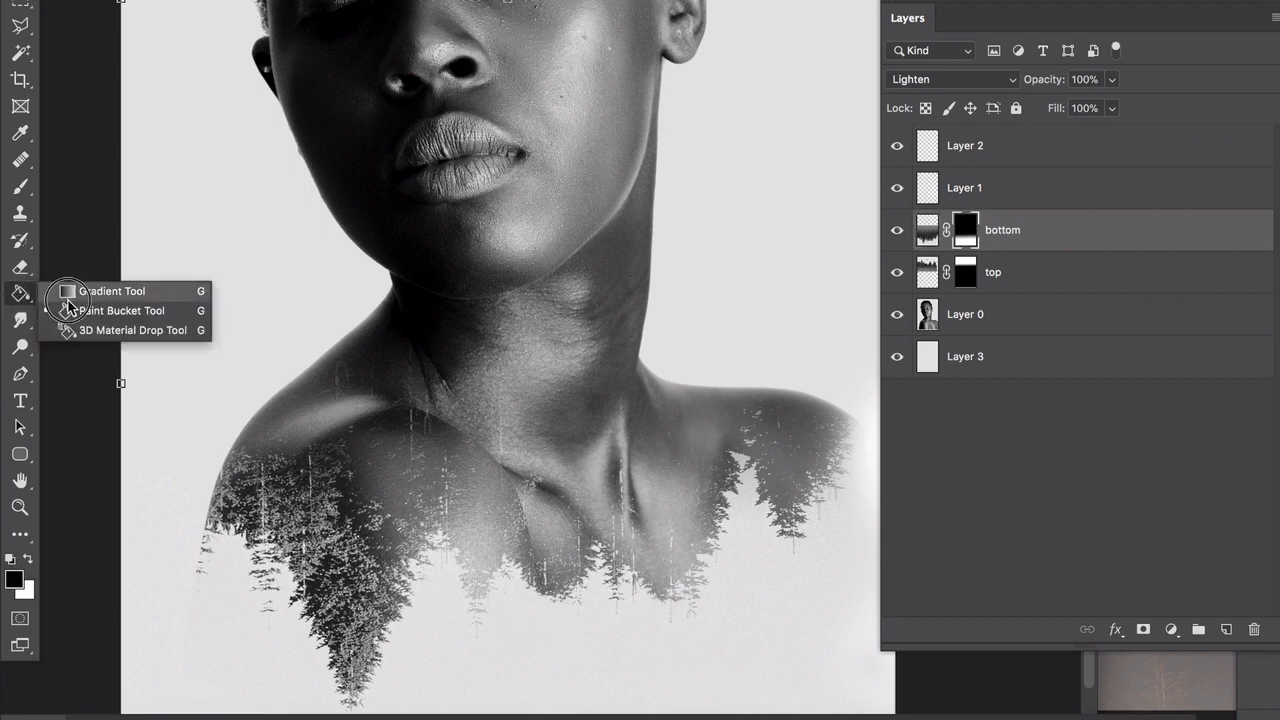
pyautogui.click(82, 288)
pyautogui.moveTo(448, 488); pyautogui.dragTo(446, 412)
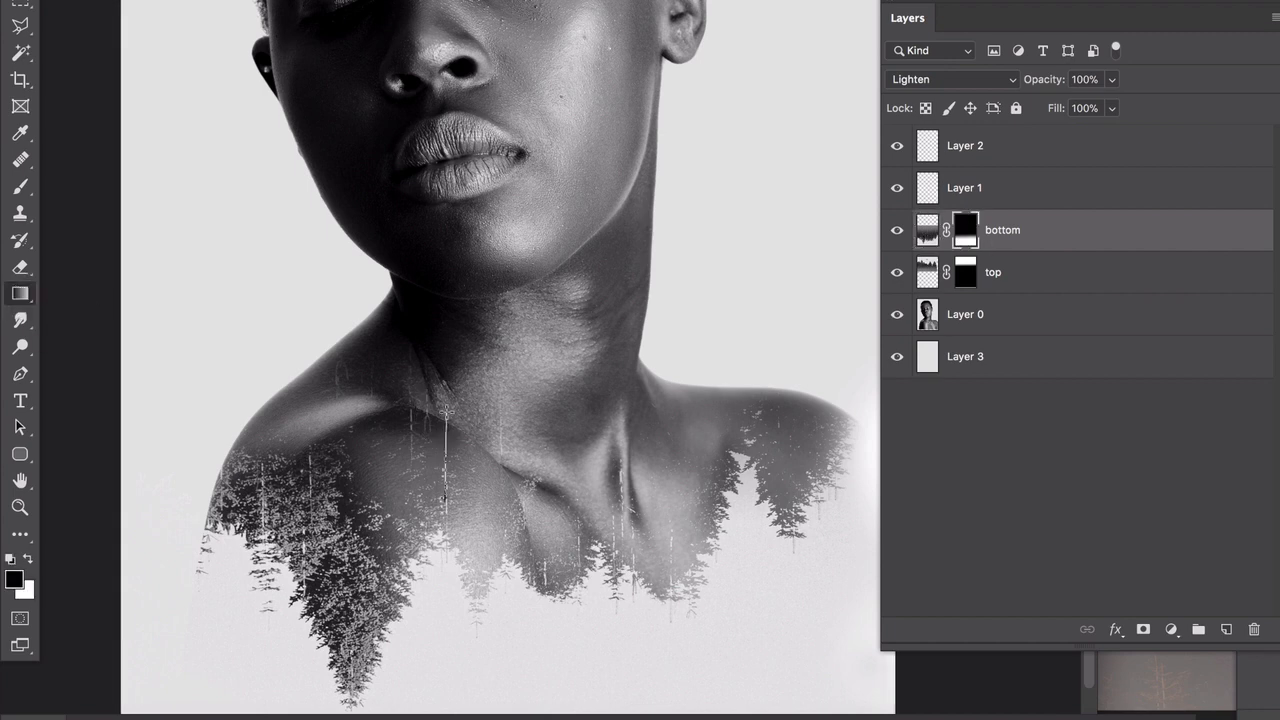
pyautogui.moveTo(463, 513); pyautogui.dragTo(462, 422)
pyautogui.moveTo(478, 540); pyautogui.dragTo(477, 434)
pyautogui.moveTo(477, 492); pyautogui.dragTo(472, 428)
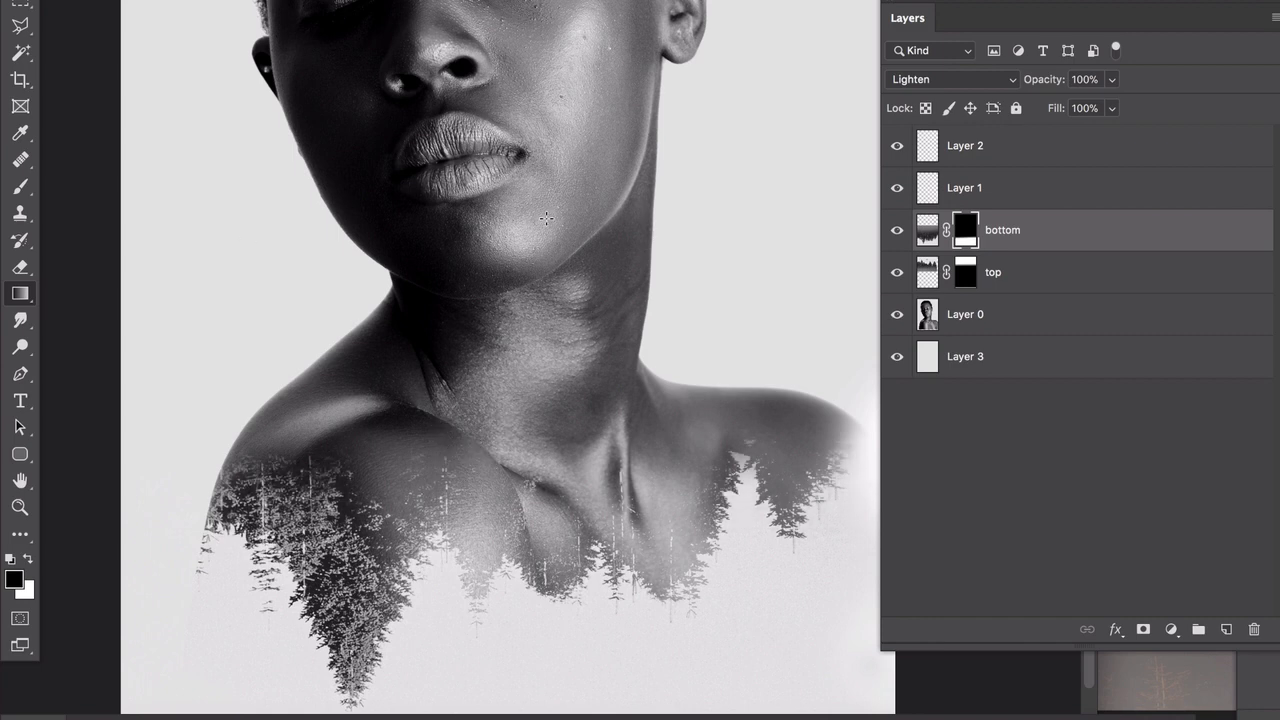
pyautogui.hotkey('ctrl', '0')
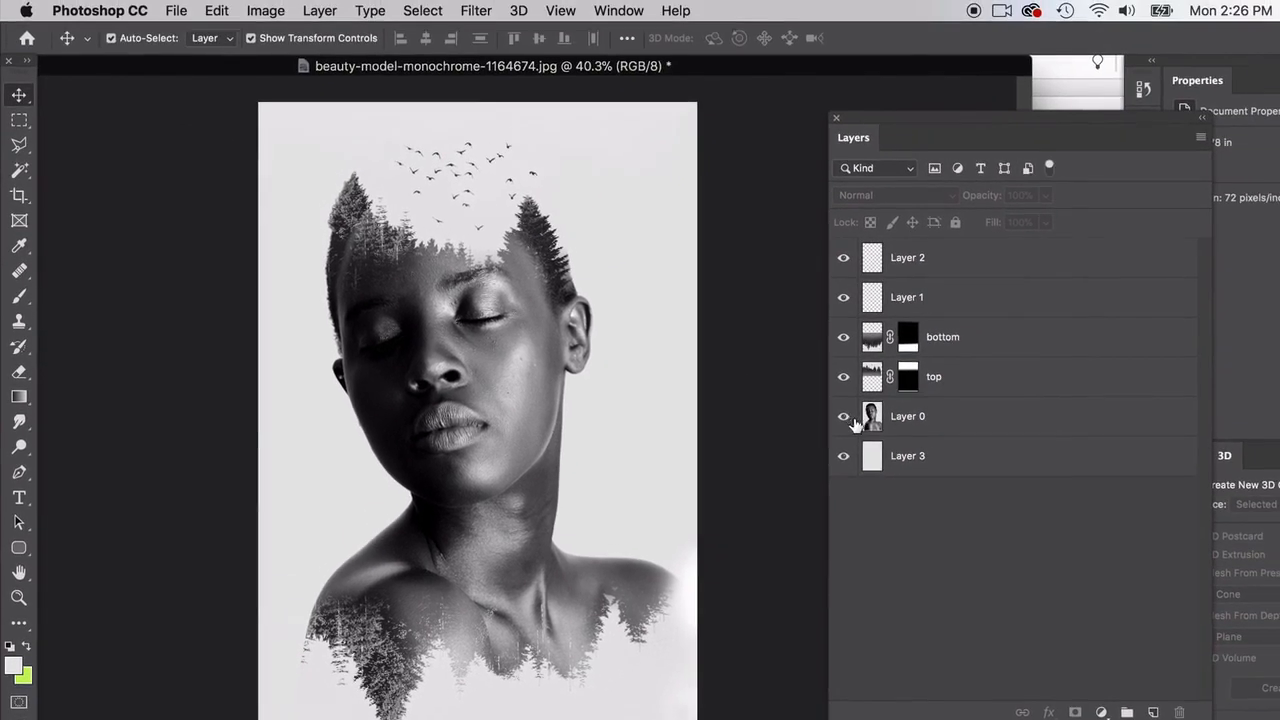
# Step: Rename Layer 0, the portrait layer, as woman
pyautogui.click(928, 316)
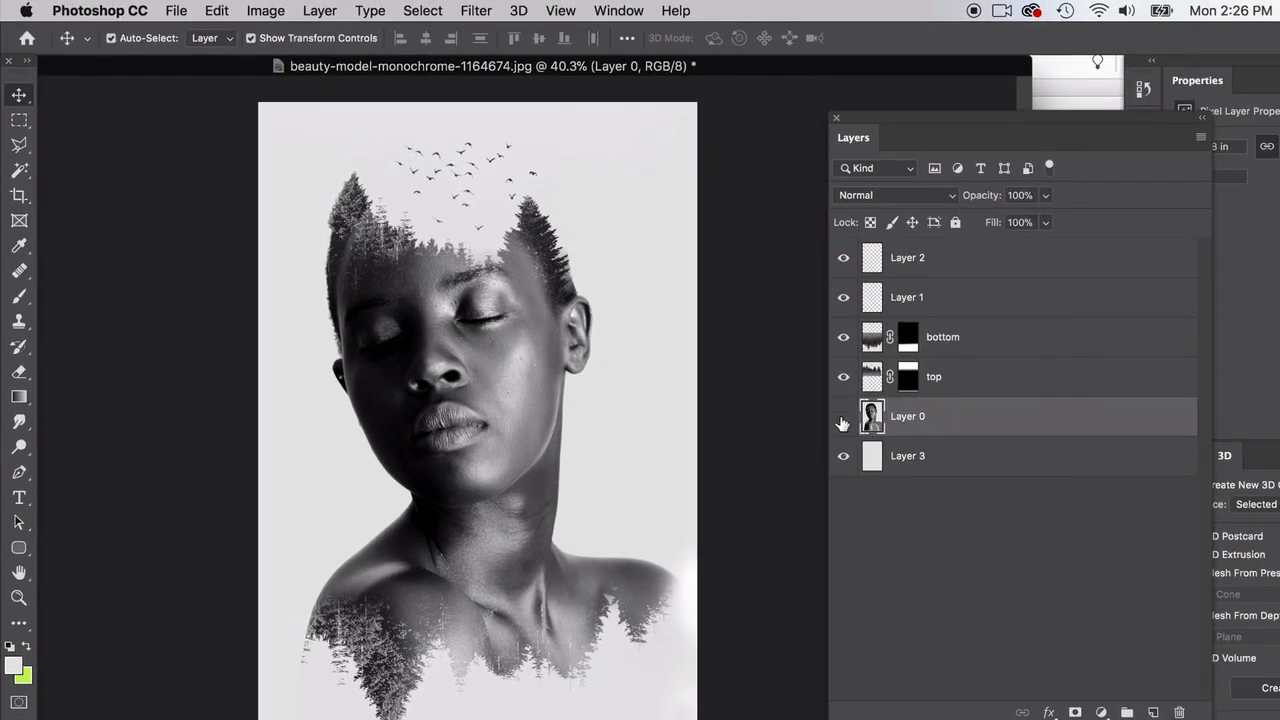
pyautogui.click(843, 416)
pyautogui.click(843, 416)
pyautogui.click(912, 416)
pyautogui.doubleClick(912, 416)
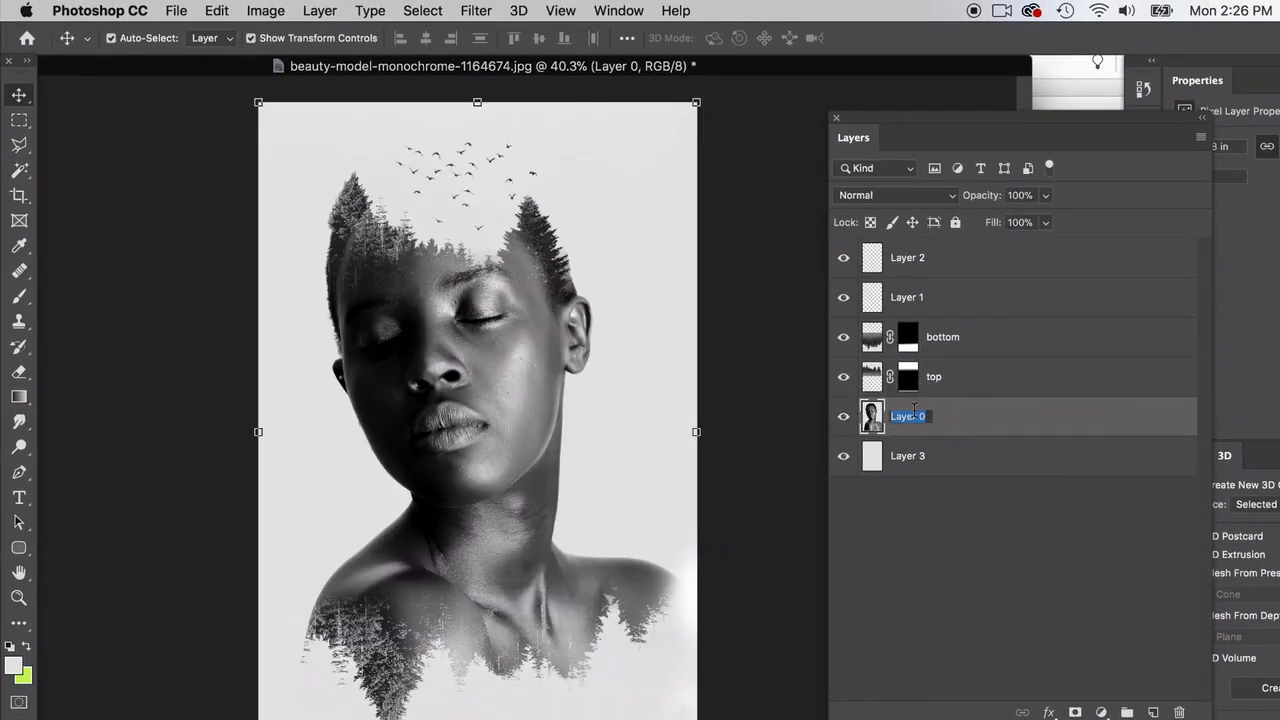
pyautogui.write('woman')
pyautogui.press('Return')
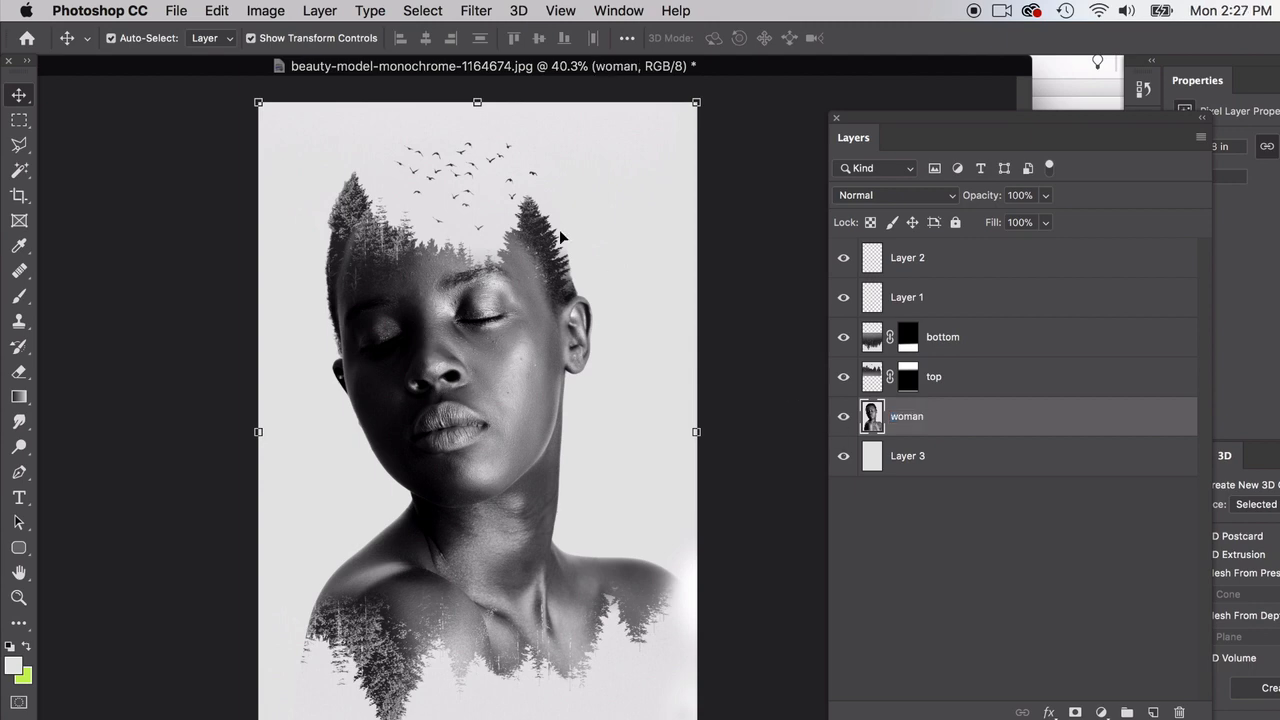
# Step: Apply Brightness/Contrast to the woman layer with brightness 15 and the contrast lowered close to its minimum
pyautogui.click(266, 10)
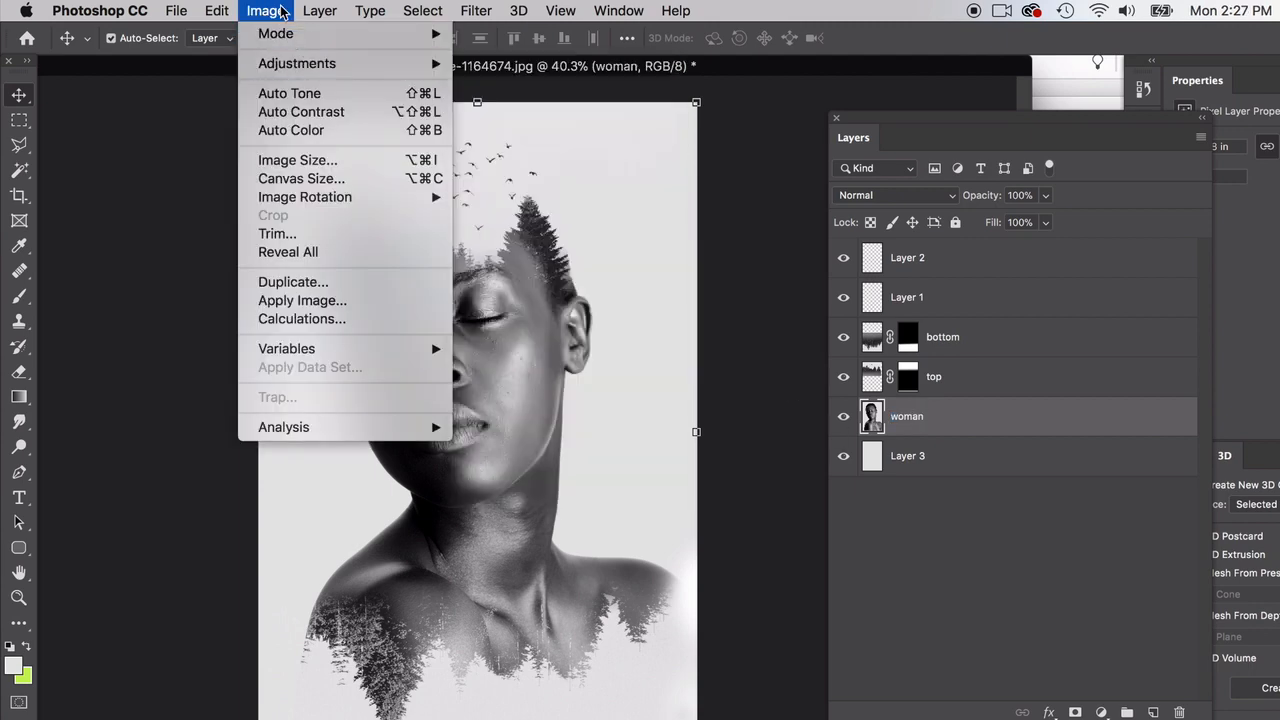
pyautogui.moveTo(320, 63)
pyautogui.click(557, 78)
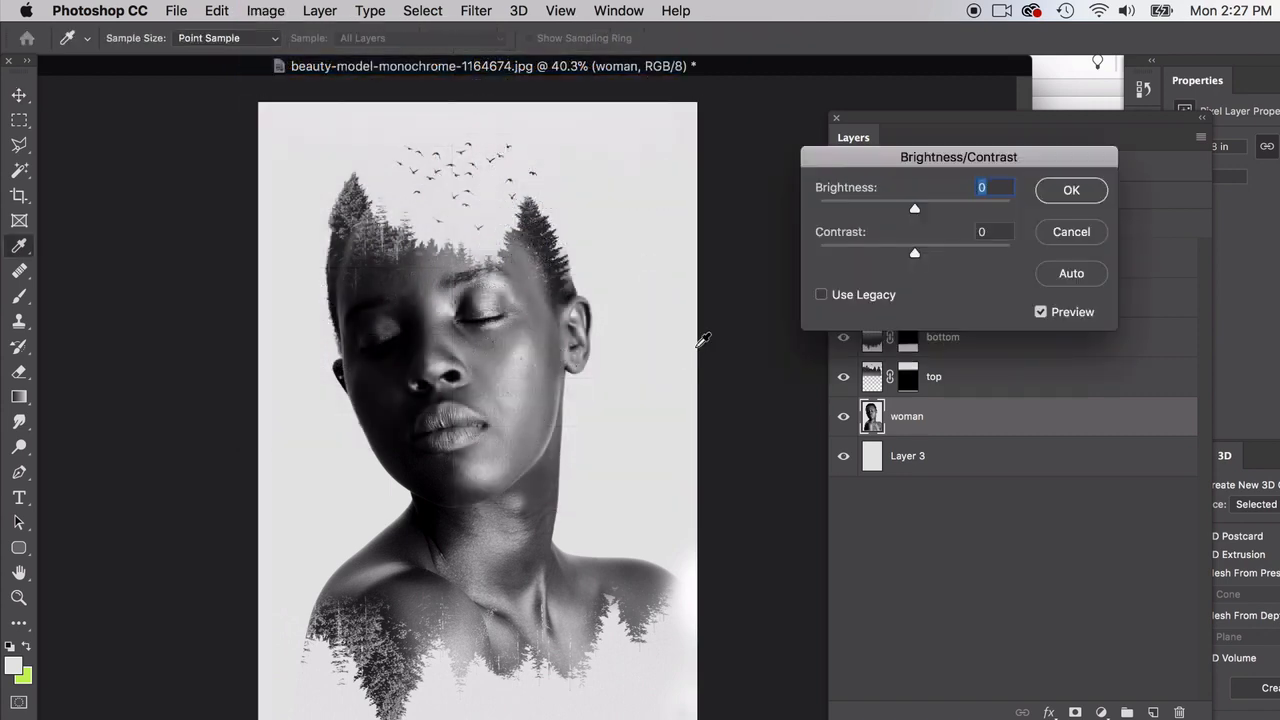
pyautogui.moveTo(870, 157); pyautogui.dragTo(740, 198)
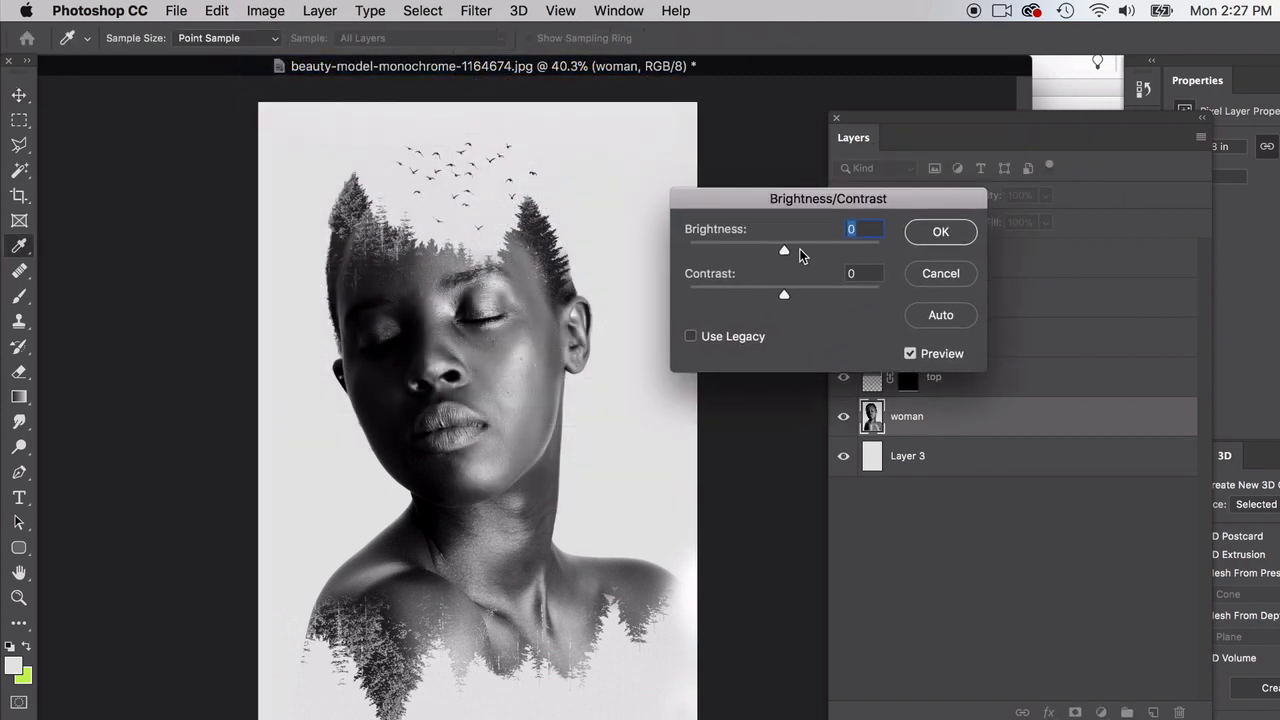
pyautogui.click(799, 250)
pyautogui.moveTo(797, 251); pyautogui.dragTo(794, 252)
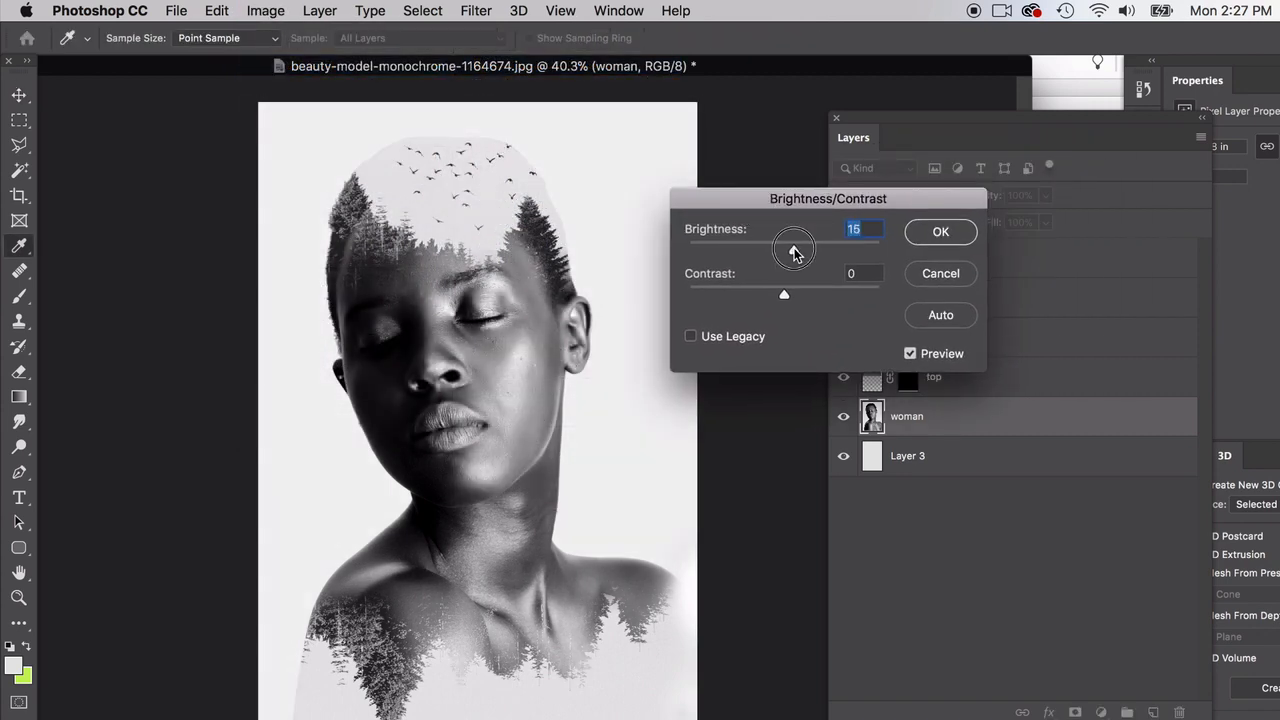
pyautogui.moveTo(770, 297); pyautogui.dragTo(903, 298)
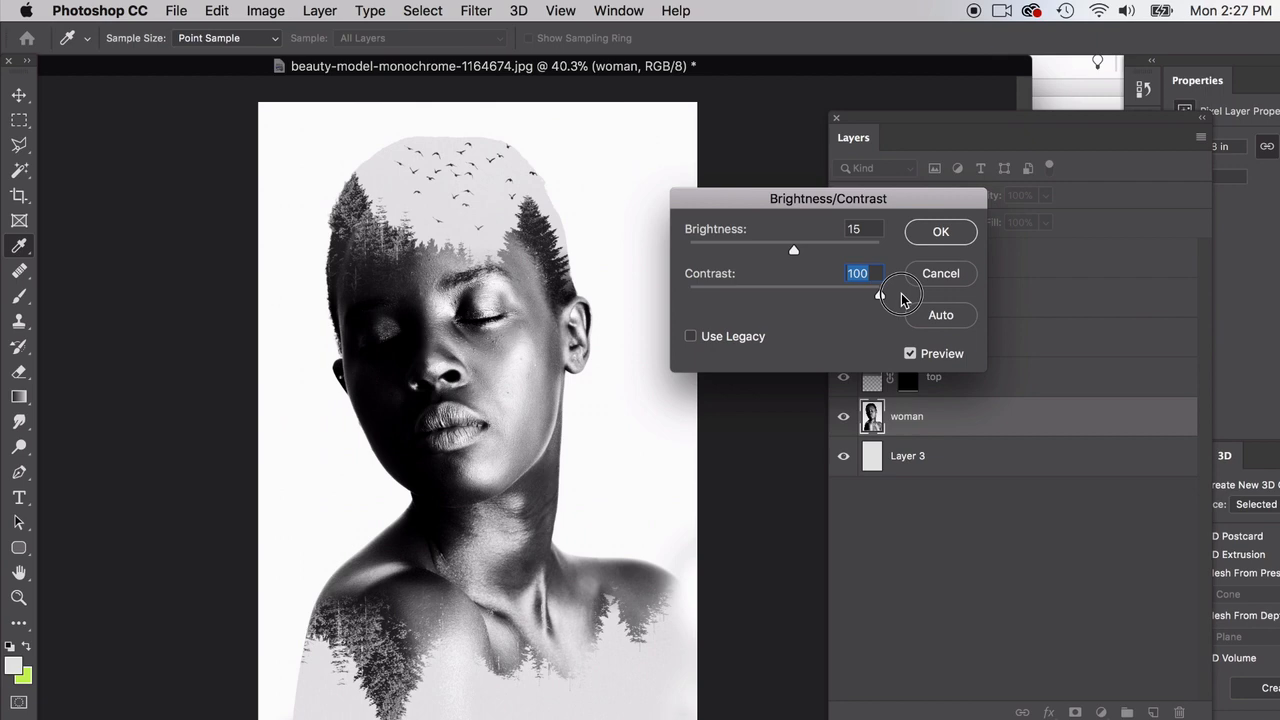
pyautogui.moveTo(903, 298); pyautogui.dragTo(680, 313)
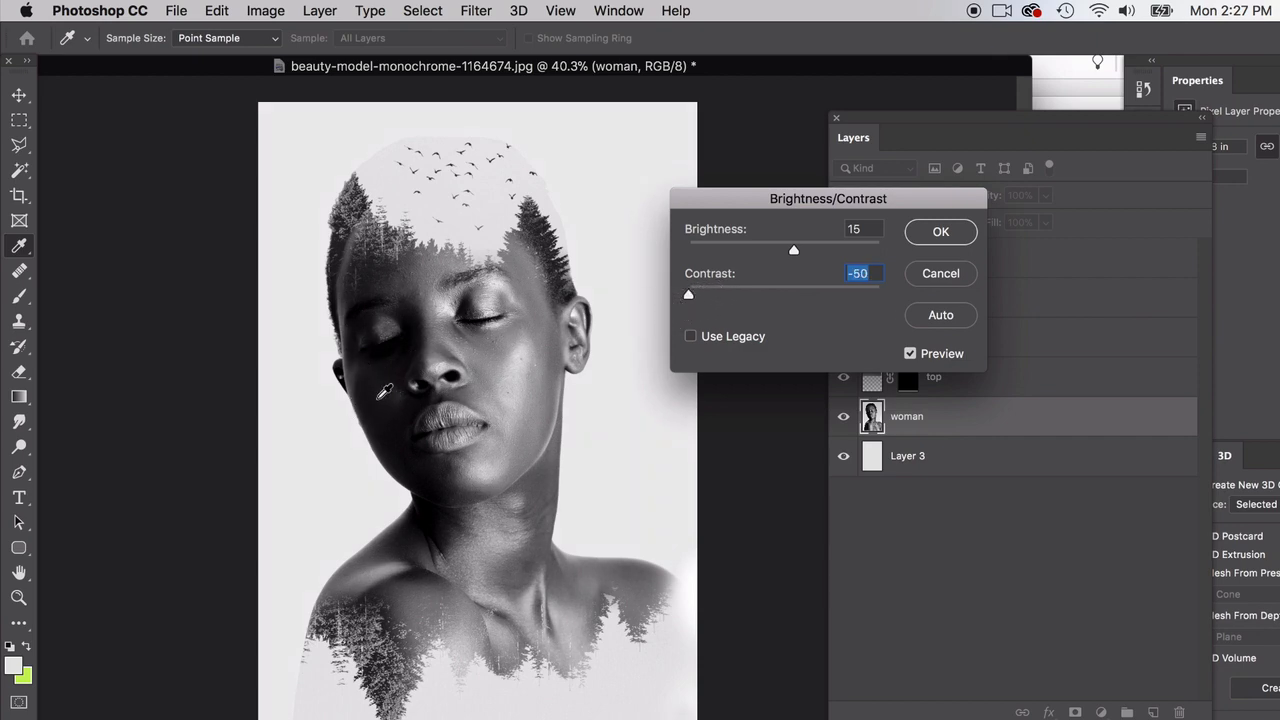
pyautogui.click(704, 291)
pyautogui.click(942, 234)
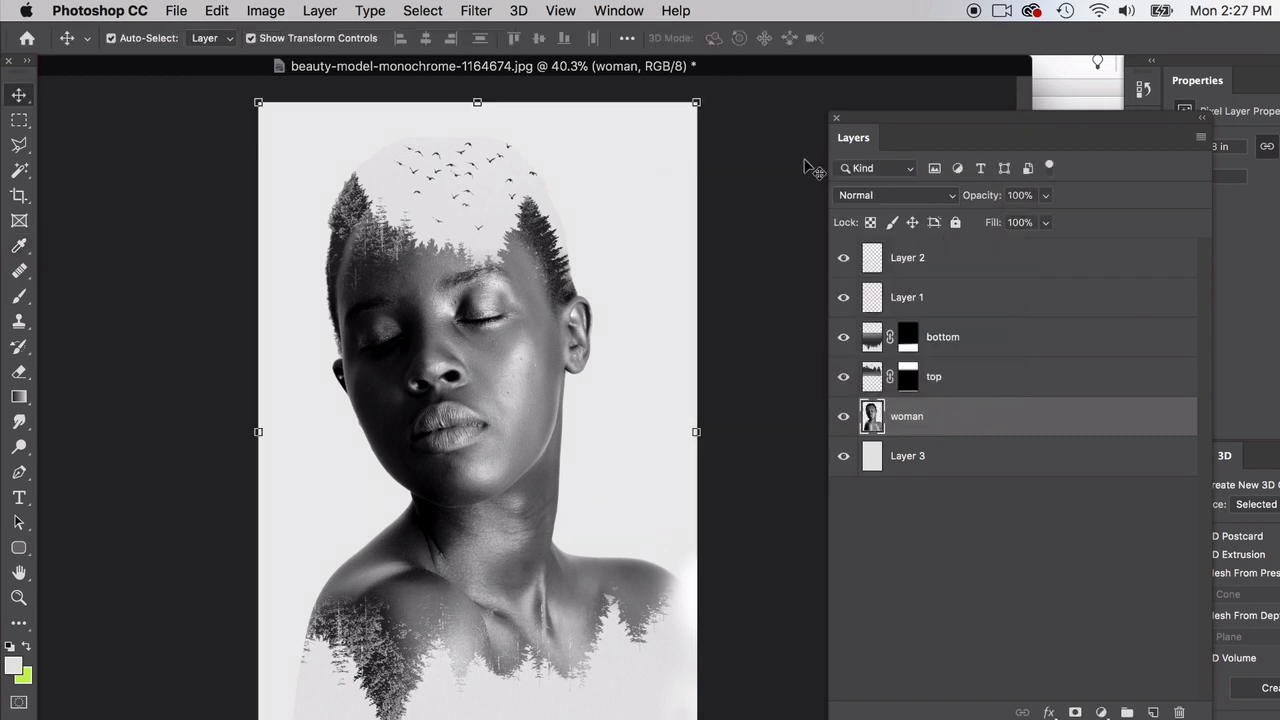
# Step: Deselect all layers and convert the image to Grayscale mode without merging layers, discarding the color information
pyautogui.click(783, 120)
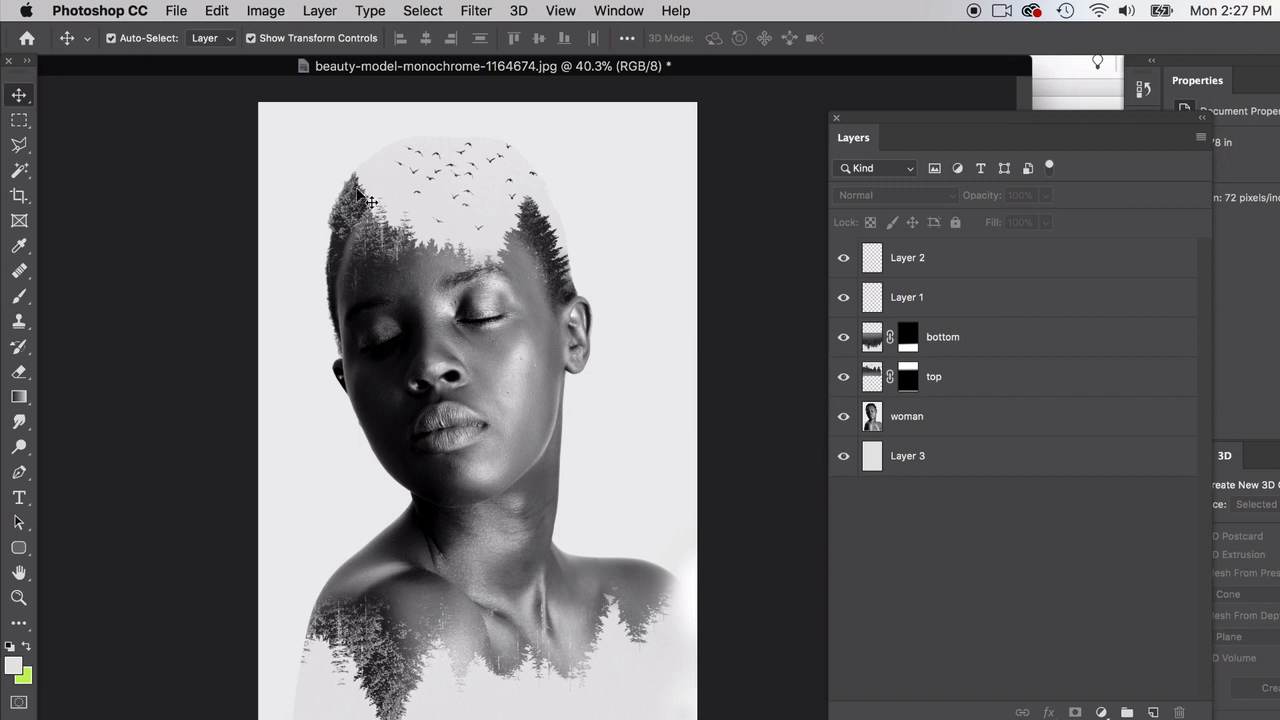
pyautogui.click(265, 10)
pyautogui.moveTo(276, 35)
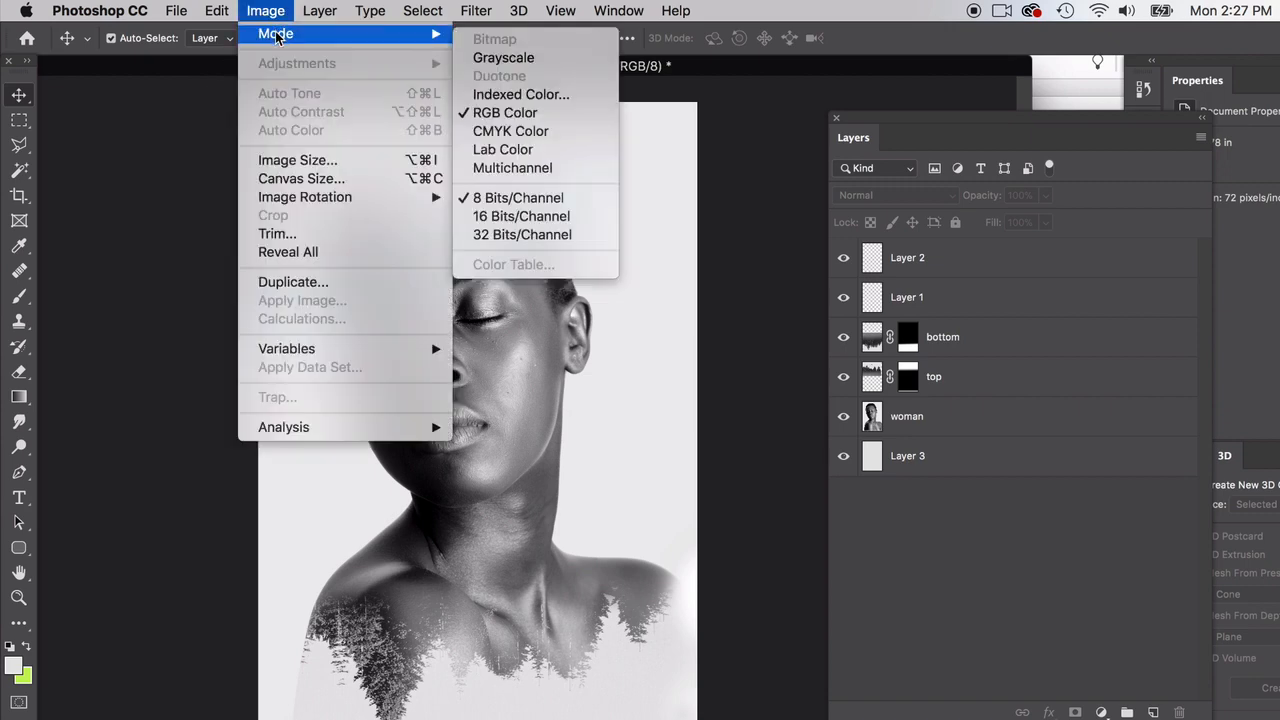
pyautogui.click(510, 58)
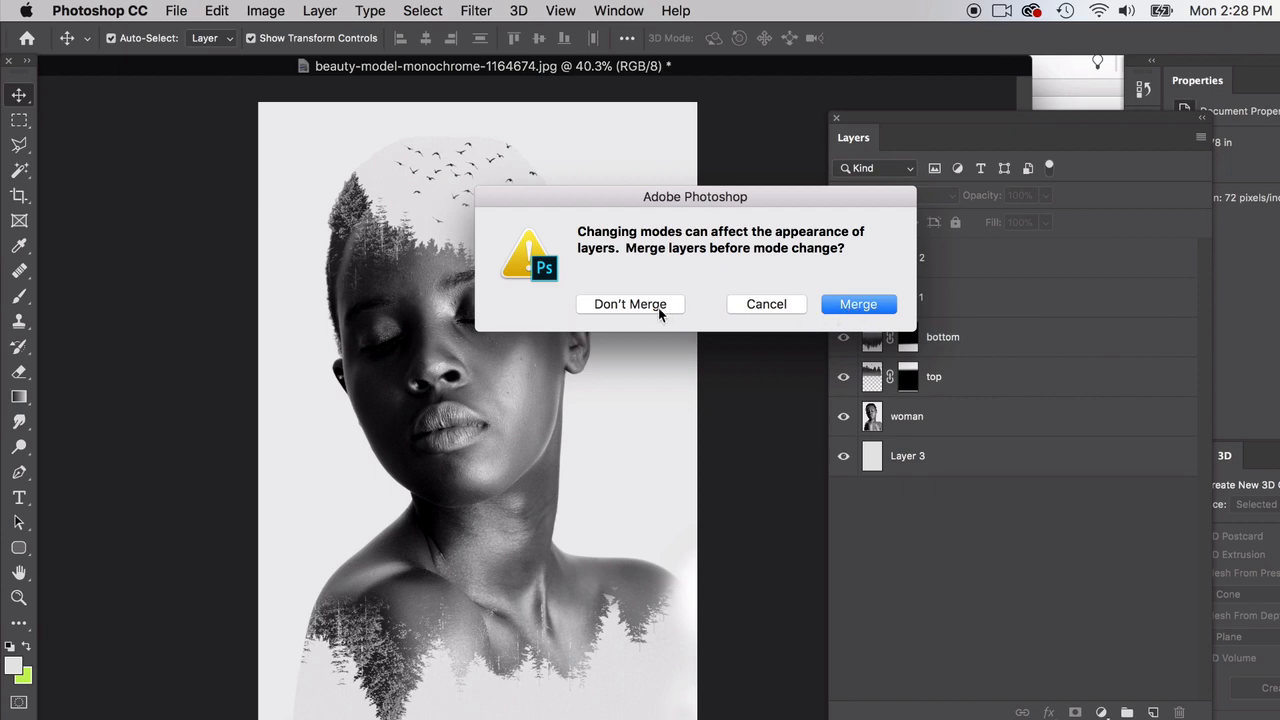
pyautogui.click(656, 306)
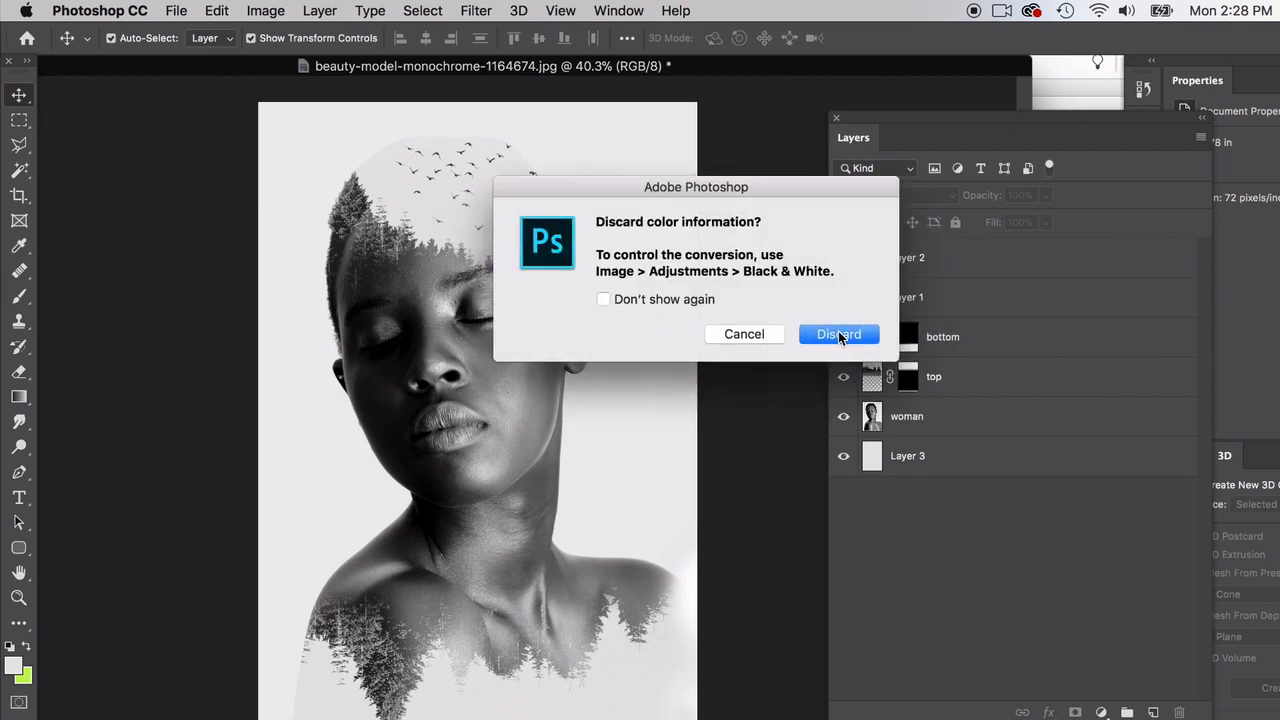
pyautogui.click(840, 338)
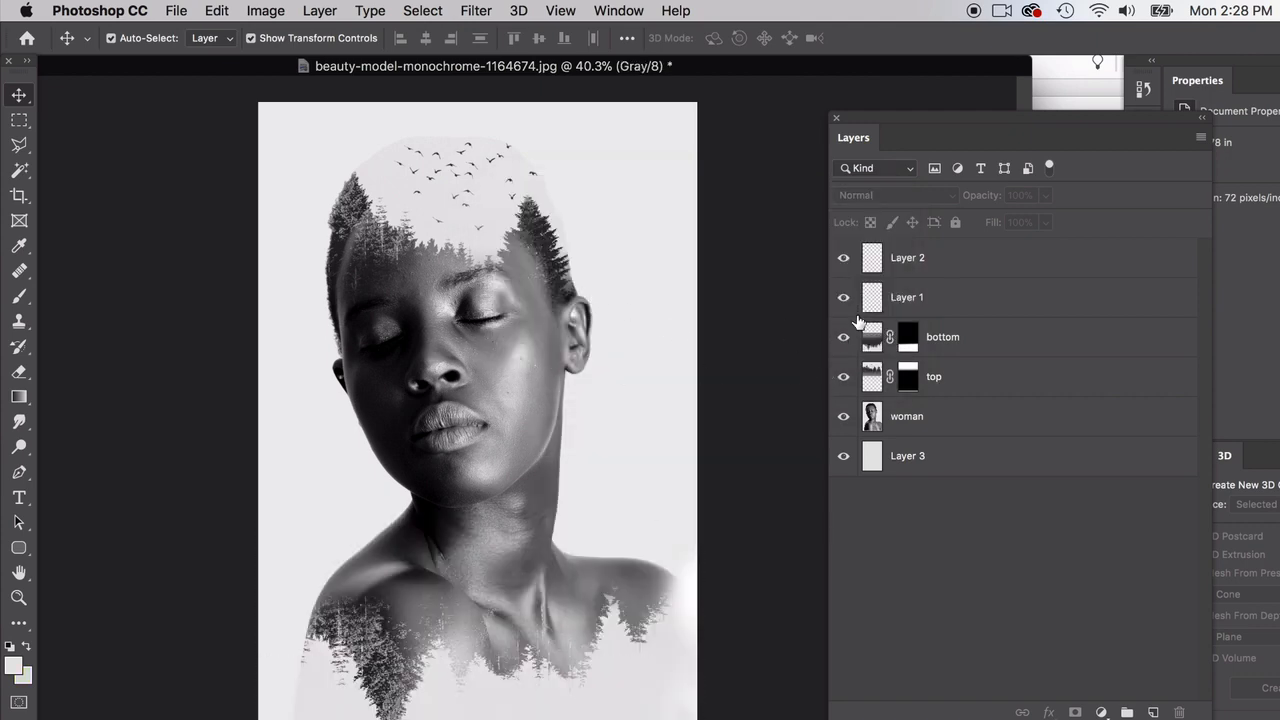
# Step: Start converting the grayscale image to Duotone mode with no layer selected
pyautogui.click(925, 279)
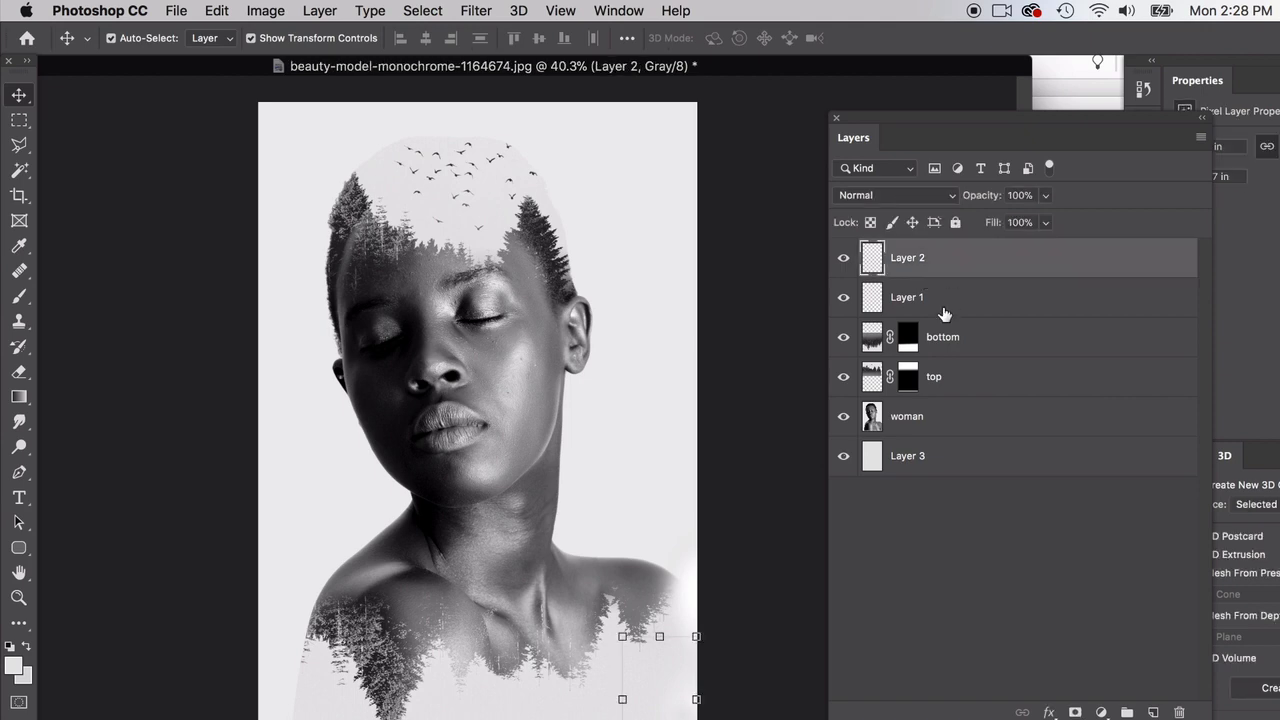
pyautogui.click(203, 207)
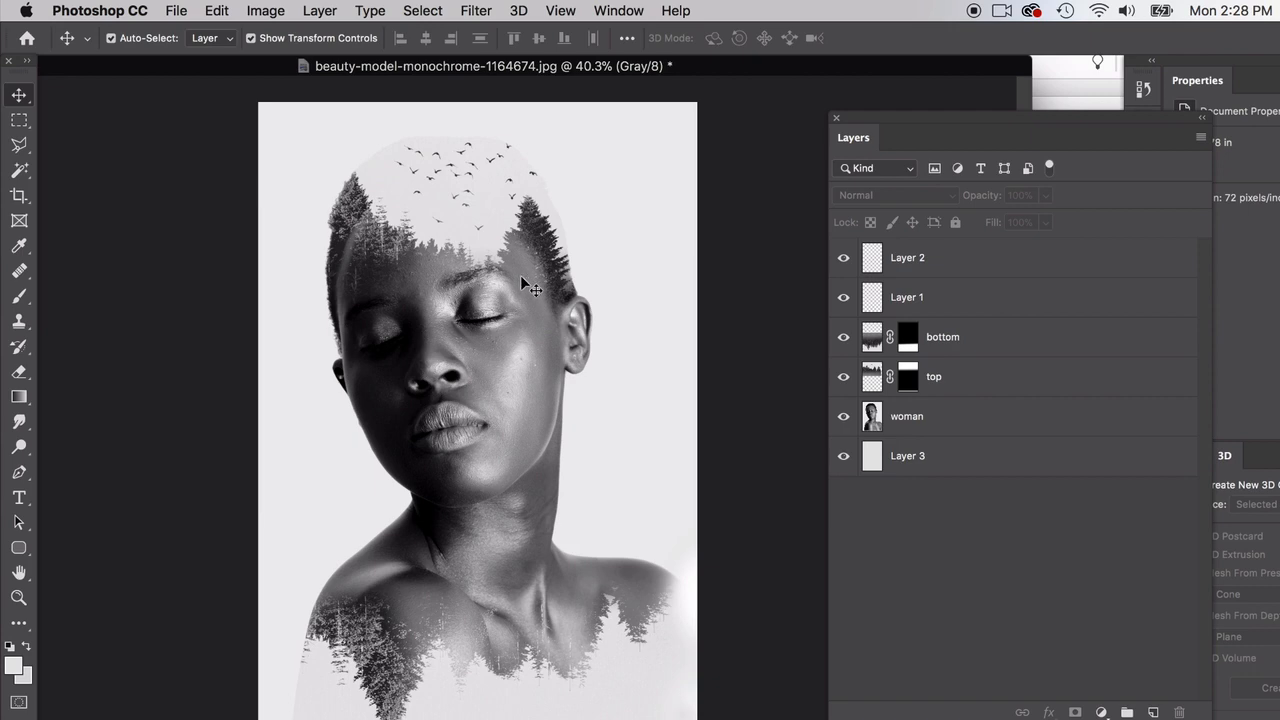
pyautogui.click(260, 11)
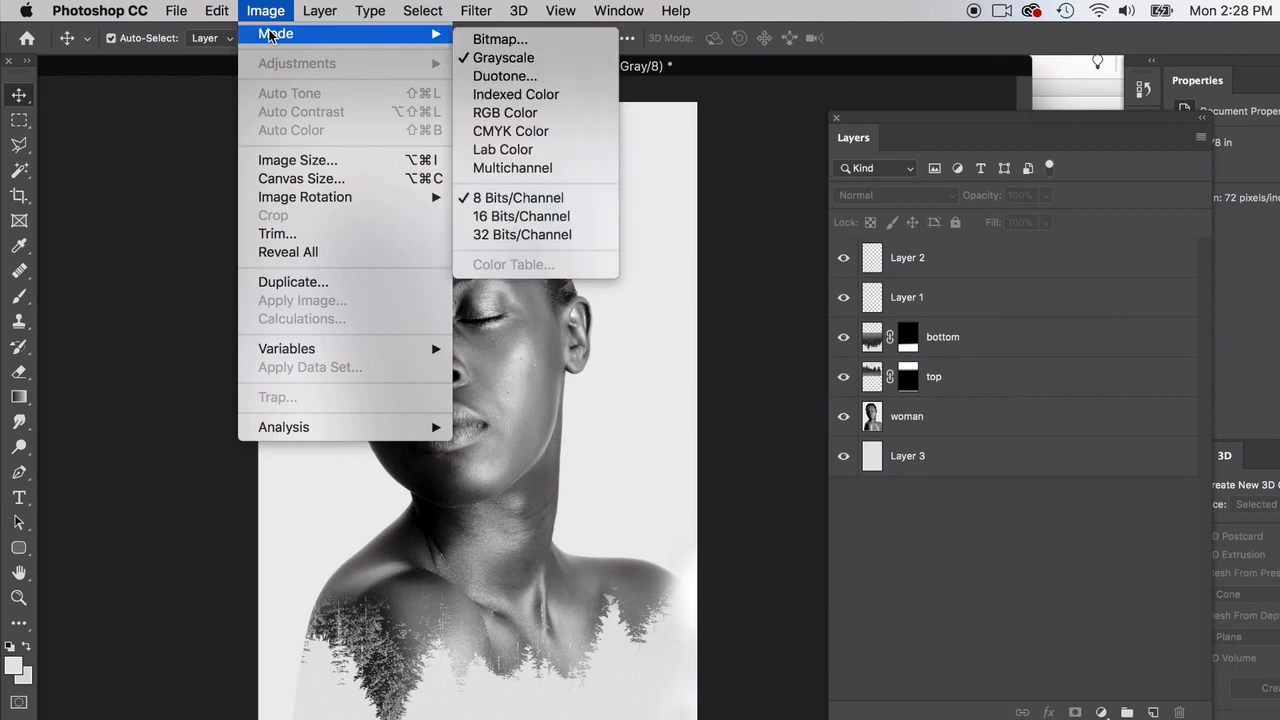
pyautogui.click(512, 77)
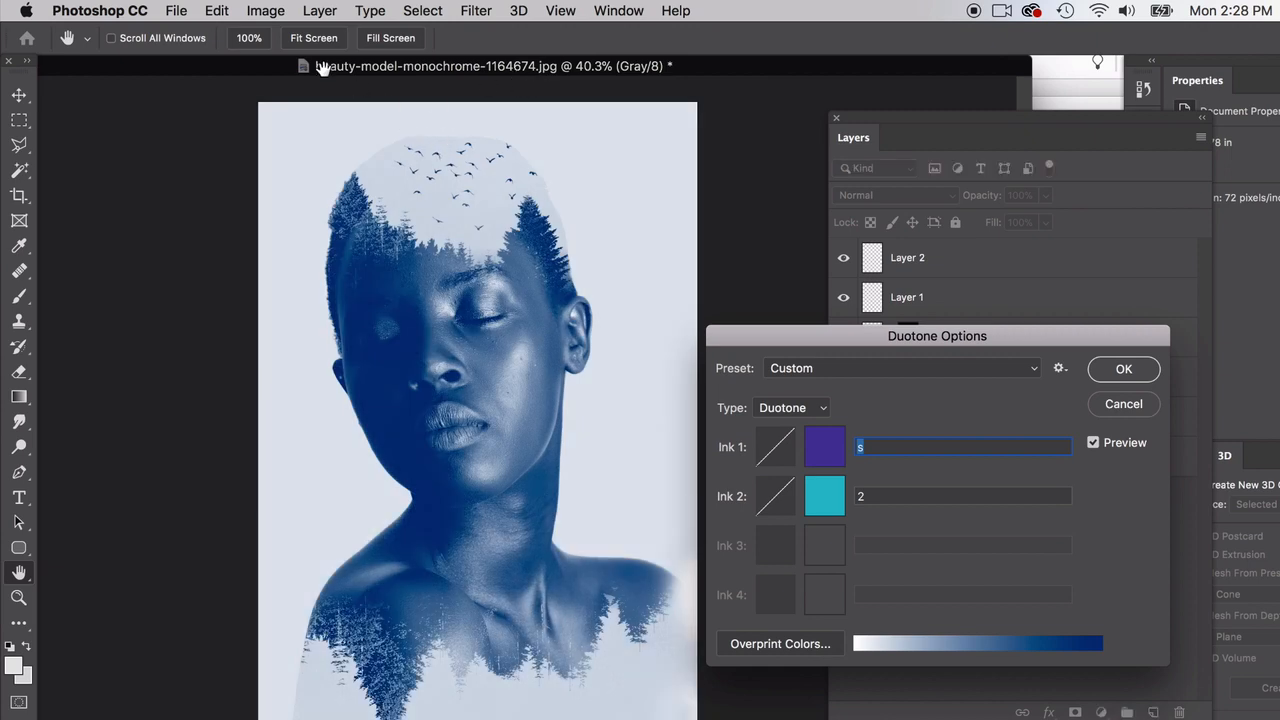
pyautogui.click(265, 10)
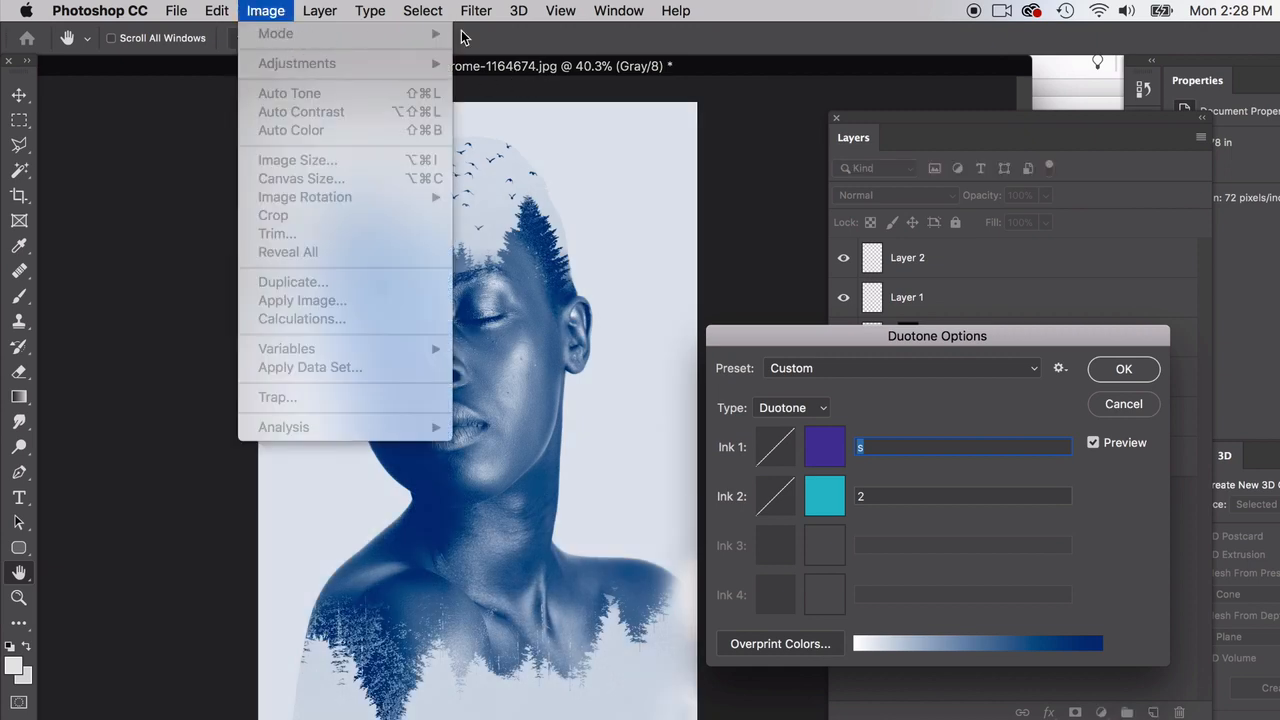
pyautogui.click(858, 450)
# Step: Switch the duotone type to Monotone and back to Duotone
pyautogui.click(815, 408)
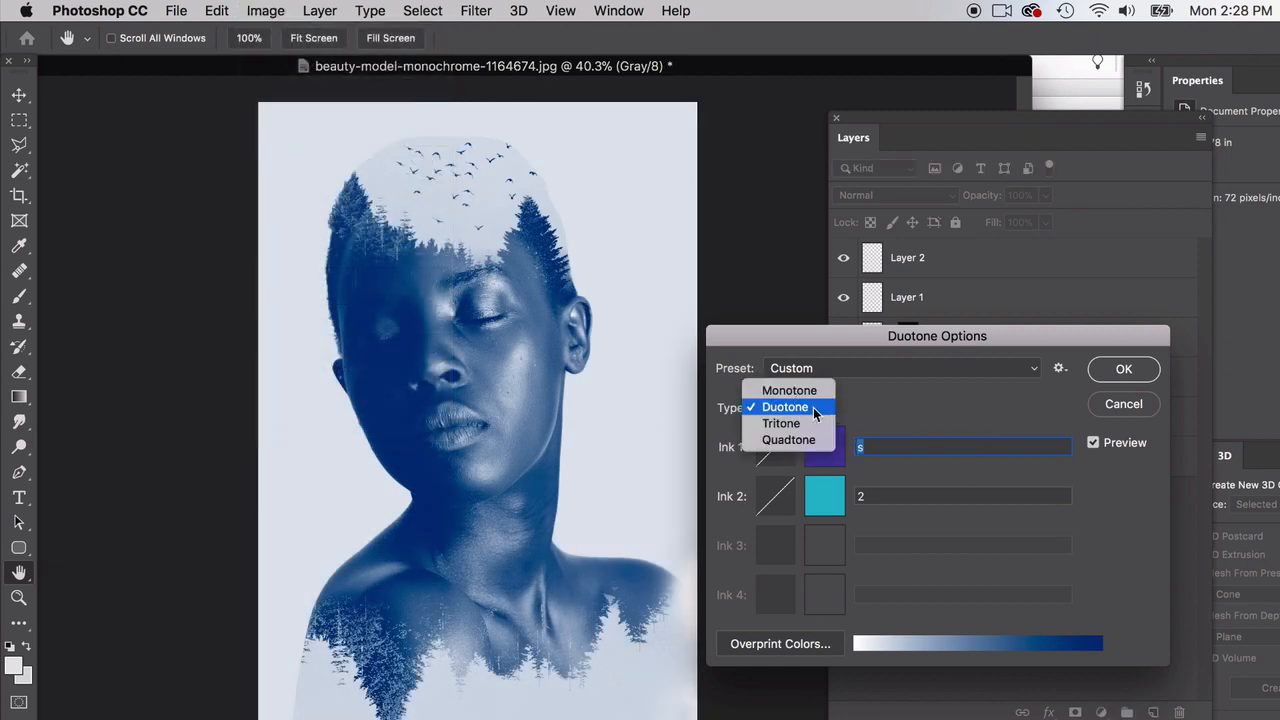
pyautogui.click(792, 391)
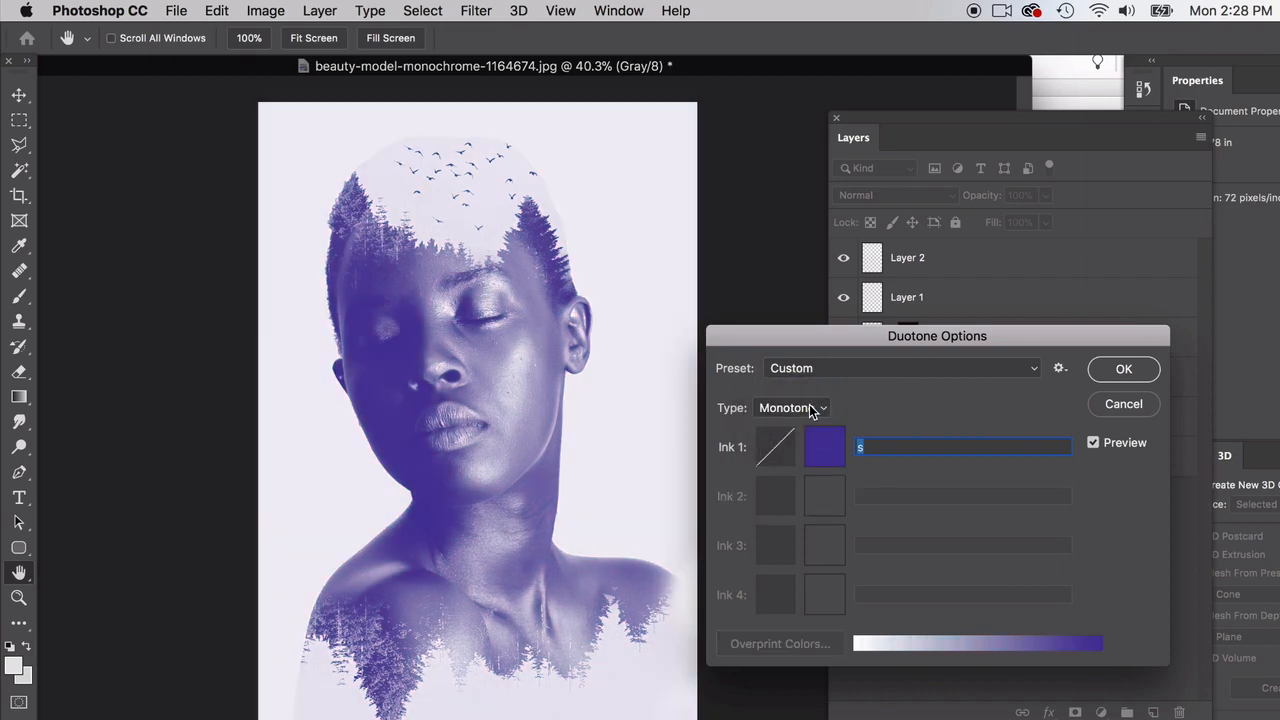
pyautogui.click(813, 410)
pyautogui.click(795, 425)
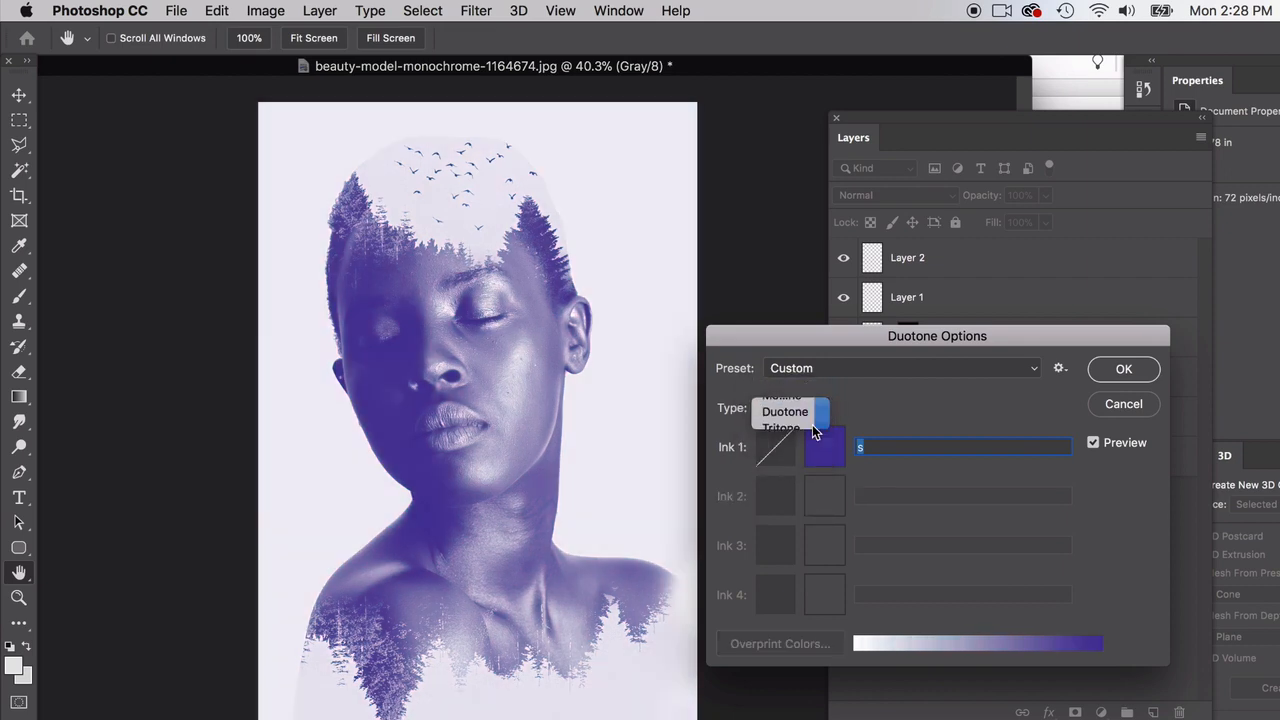
# Step: Set the second duotone ink to light pink f7a5a5 after trying stronger reds, and name the ink 2
pyautogui.click(824, 497)
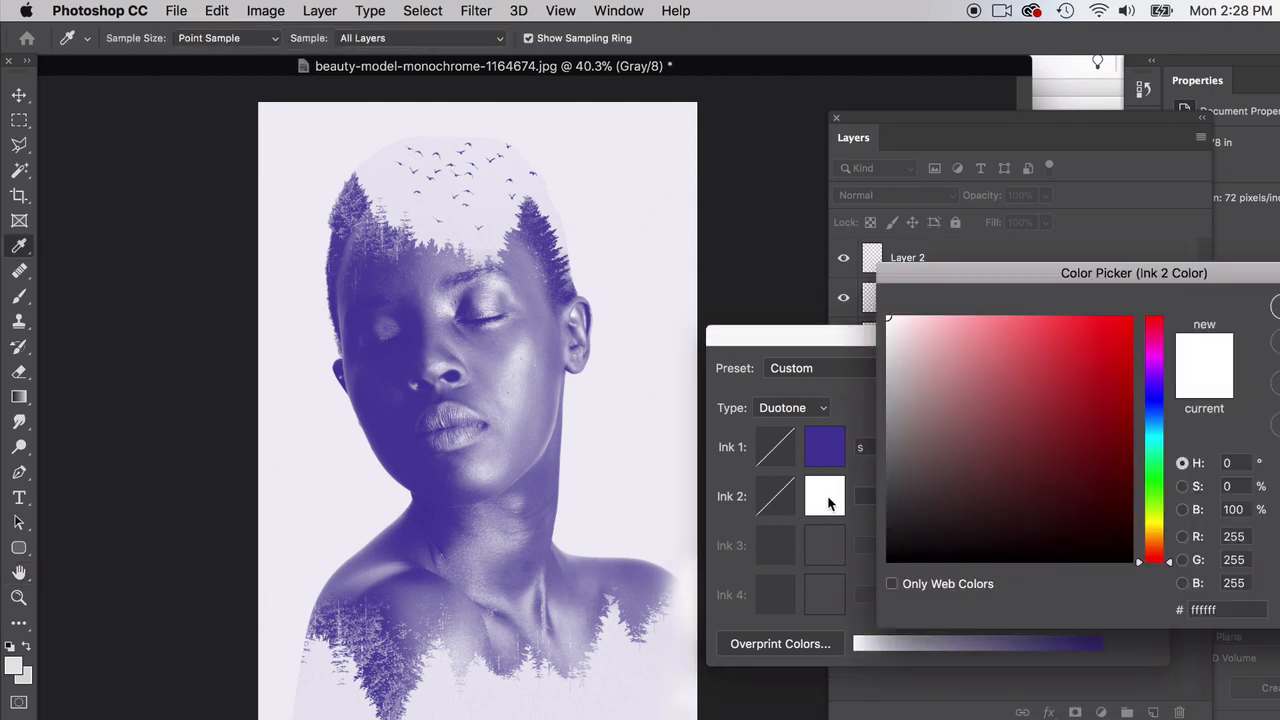
pyautogui.click(1109, 331)
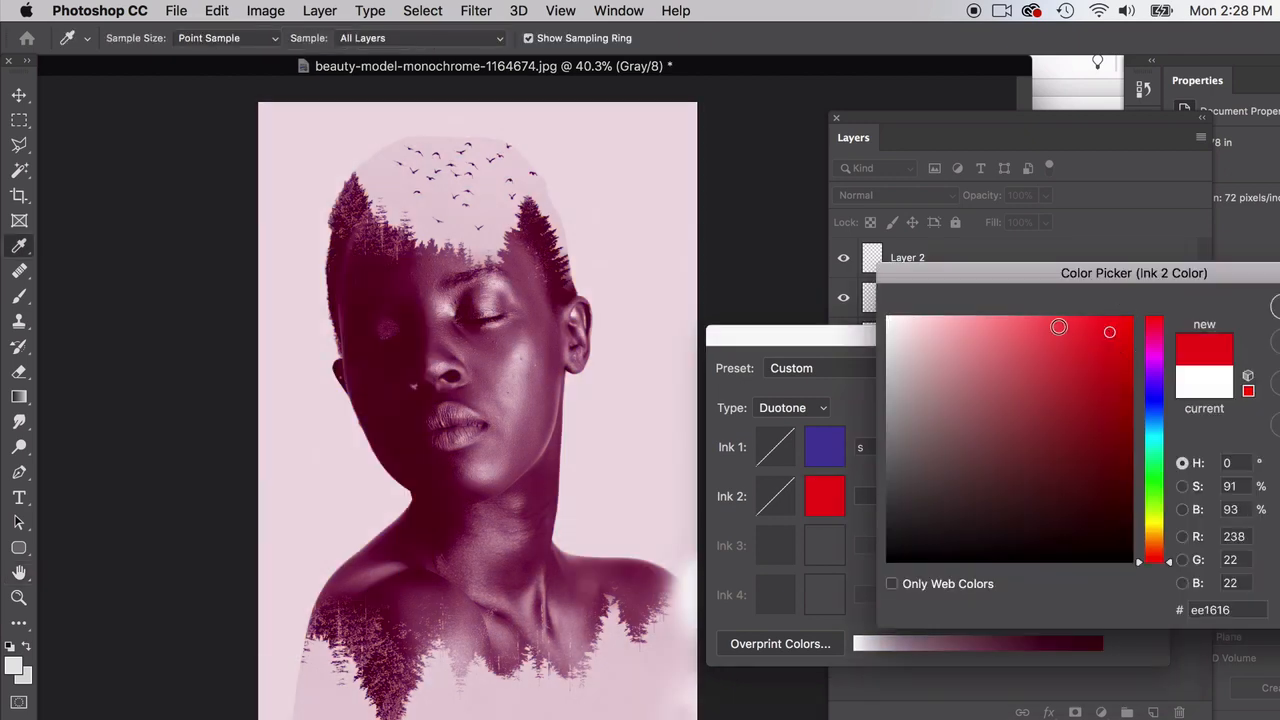
pyautogui.press('Return')
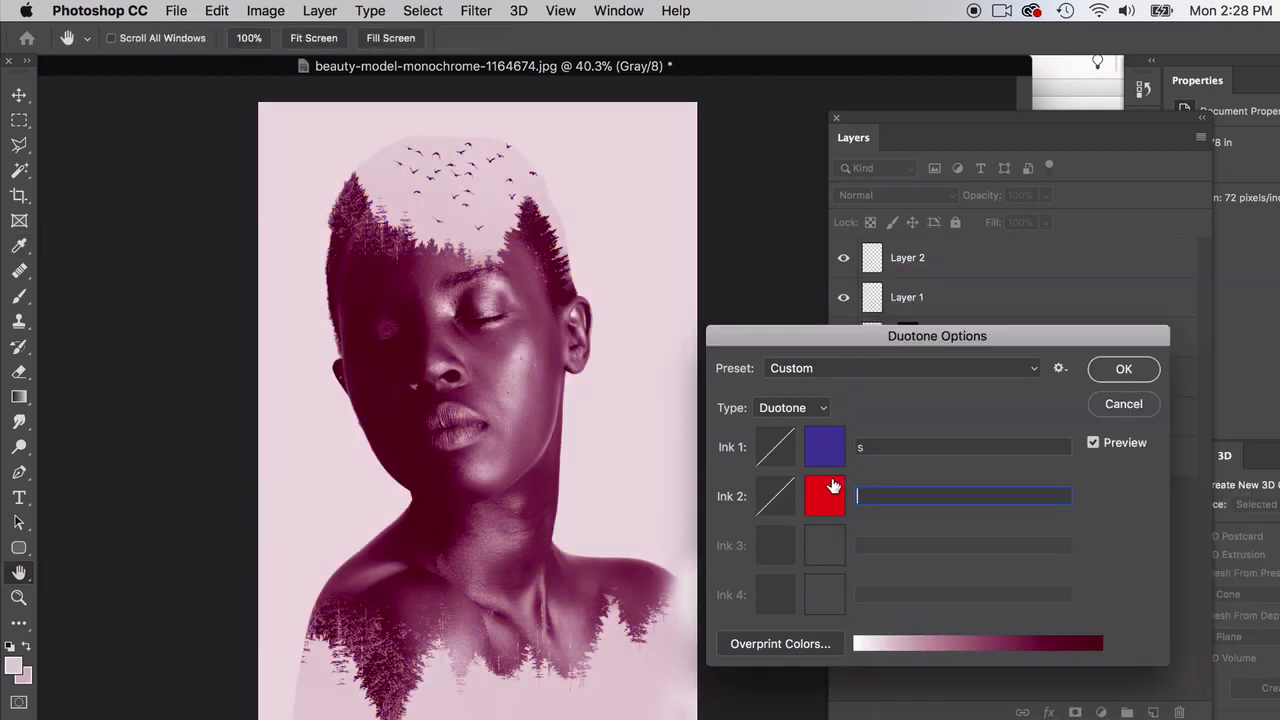
pyautogui.click(829, 493)
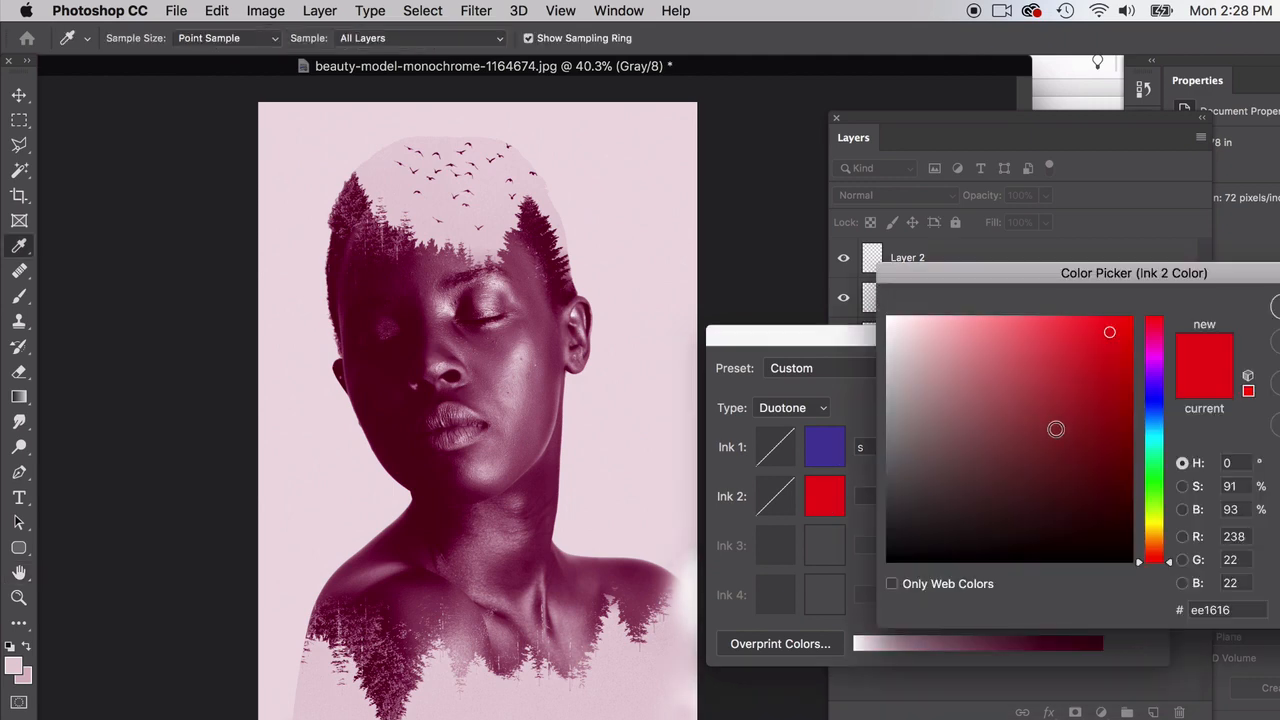
pyautogui.click(1116, 471)
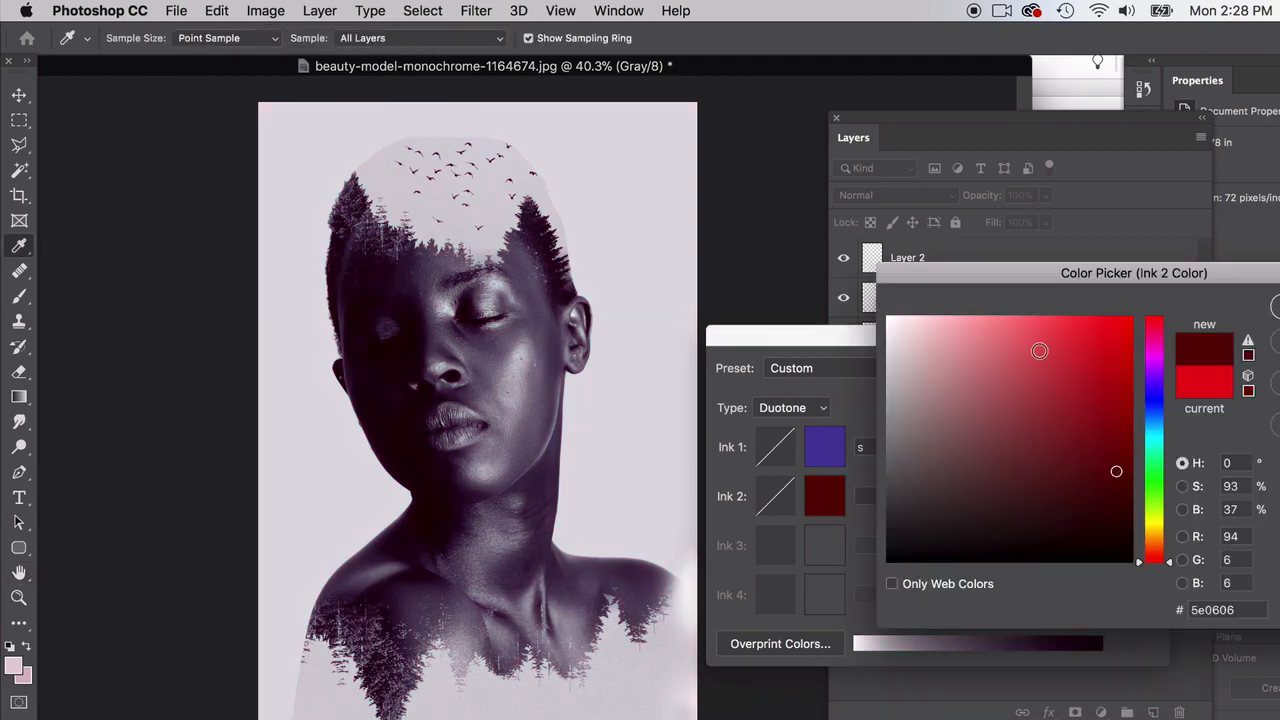
pyautogui.click(1030, 321)
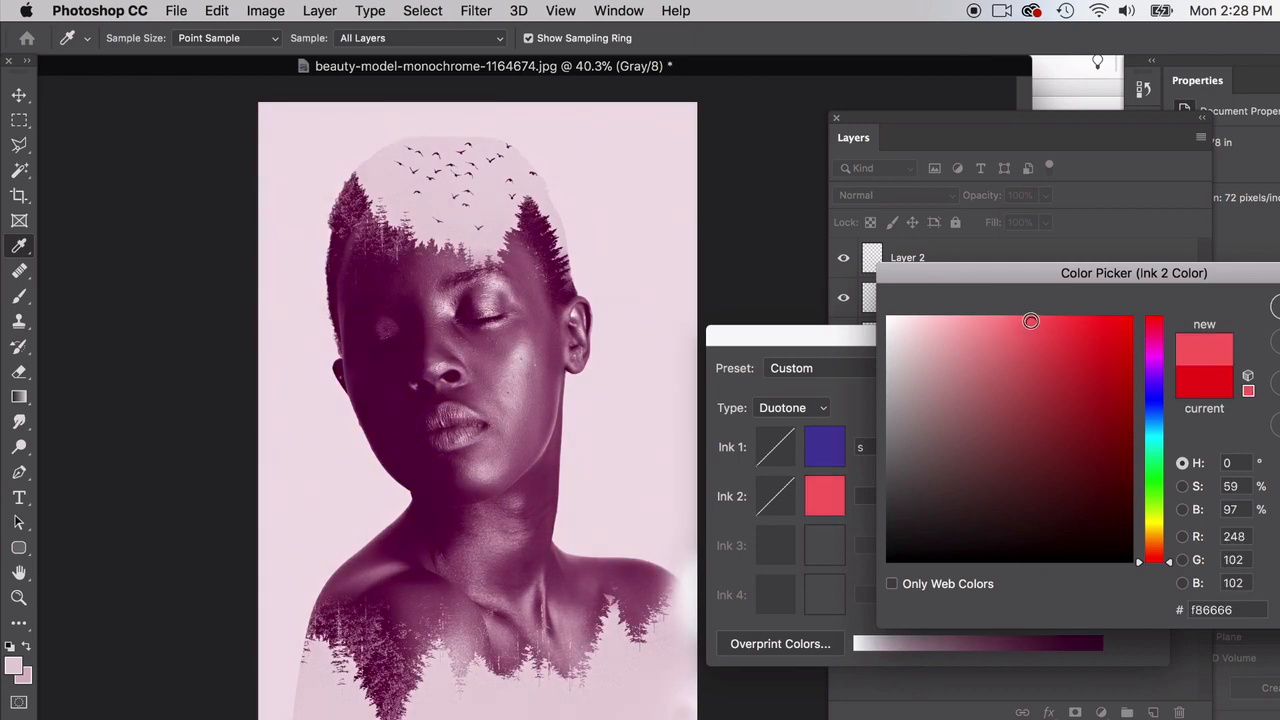
pyautogui.click(968, 323)
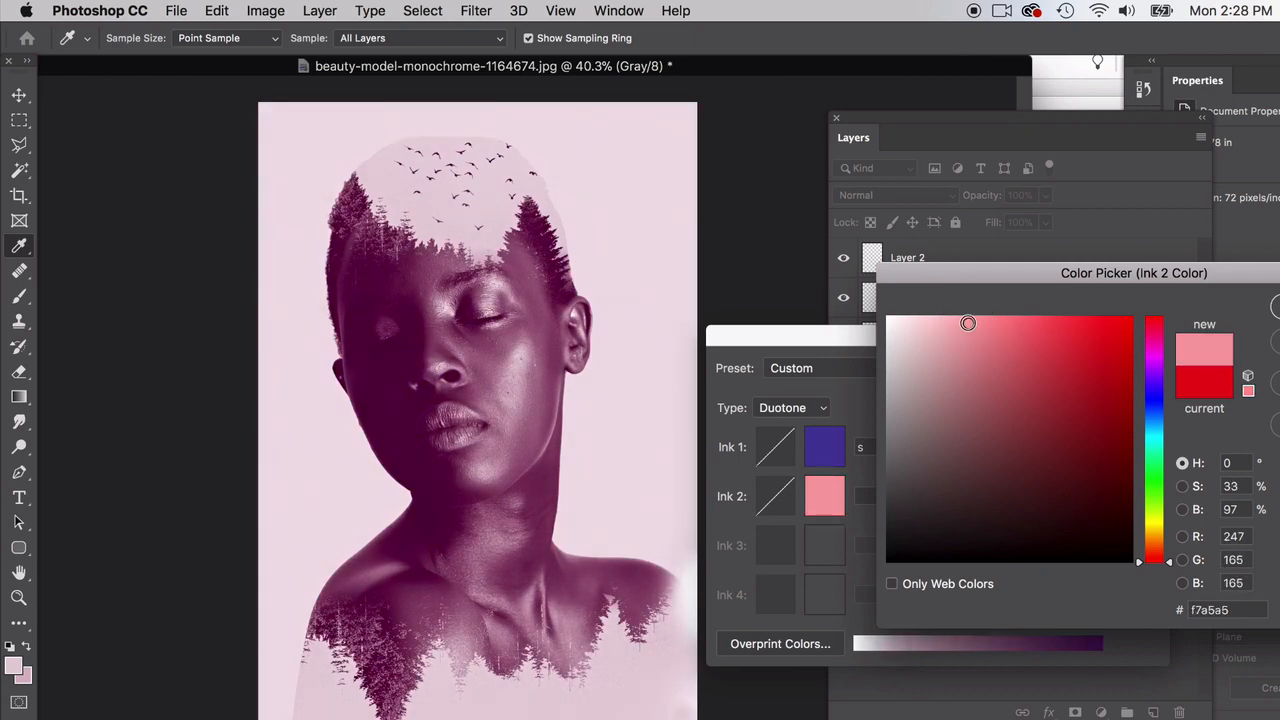
pyautogui.press('Return')
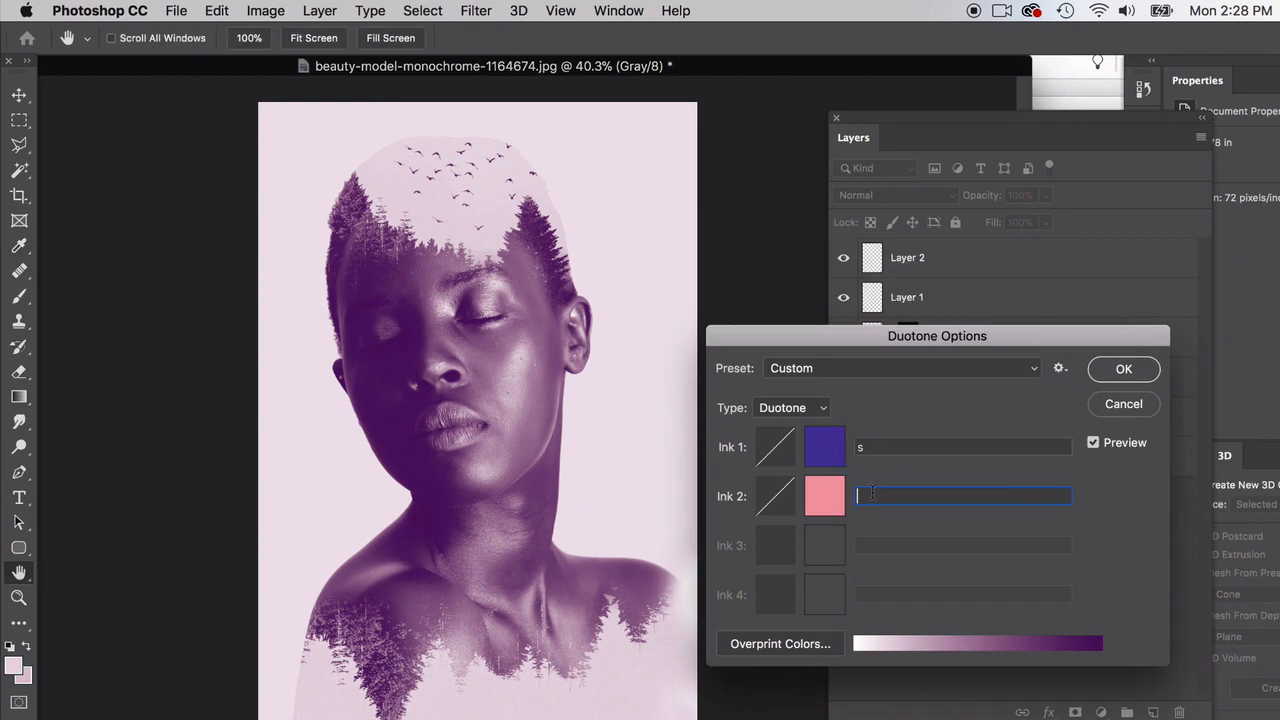
pyautogui.write('2')
# Step: Try several hues and shades for the first duotone ink and set it to deep violet 4a319b
pyautogui.click(824, 447)
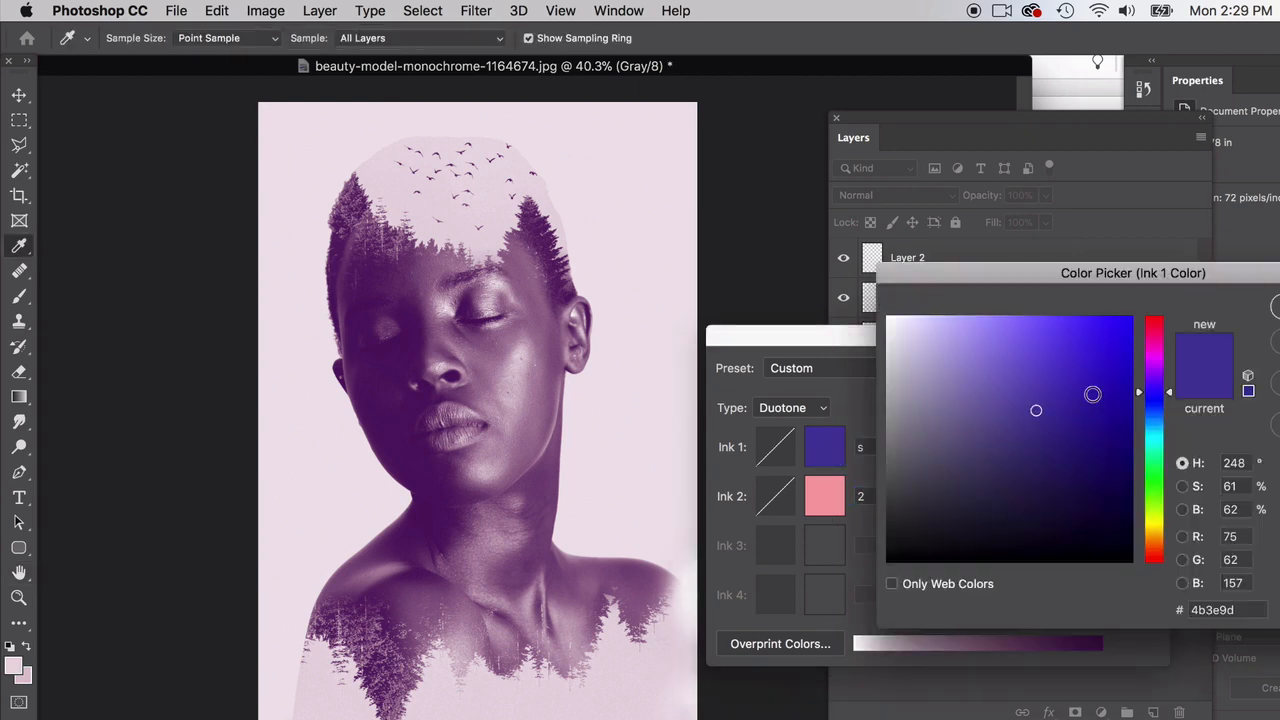
pyautogui.click(1163, 330)
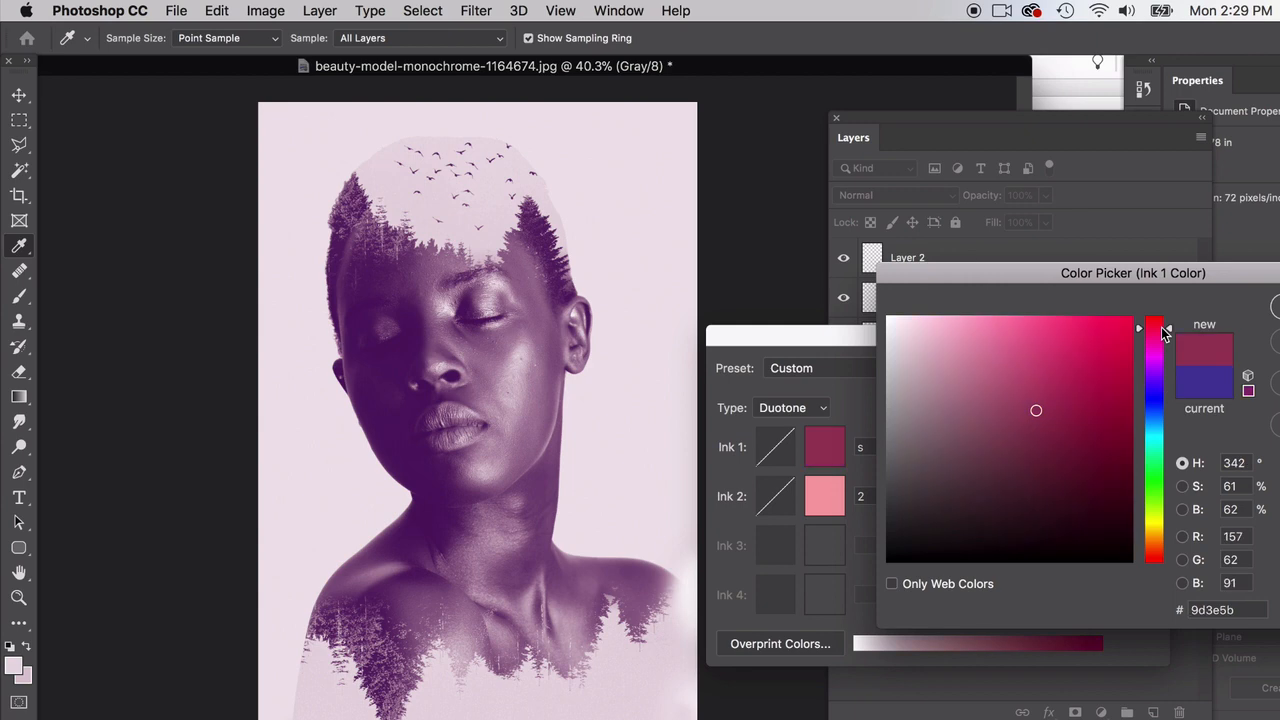
pyautogui.click(1160, 395)
pyautogui.moveTo(1158, 392); pyautogui.dragTo(1158, 388)
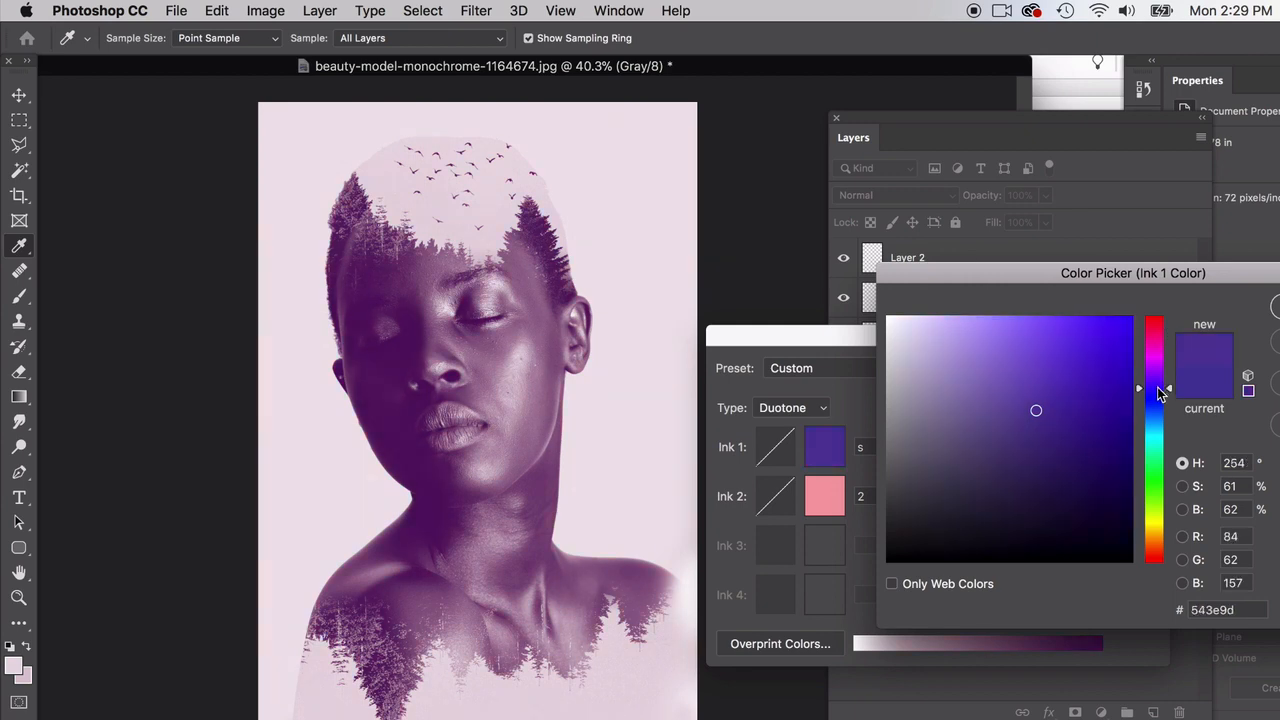
pyautogui.click(1023, 374)
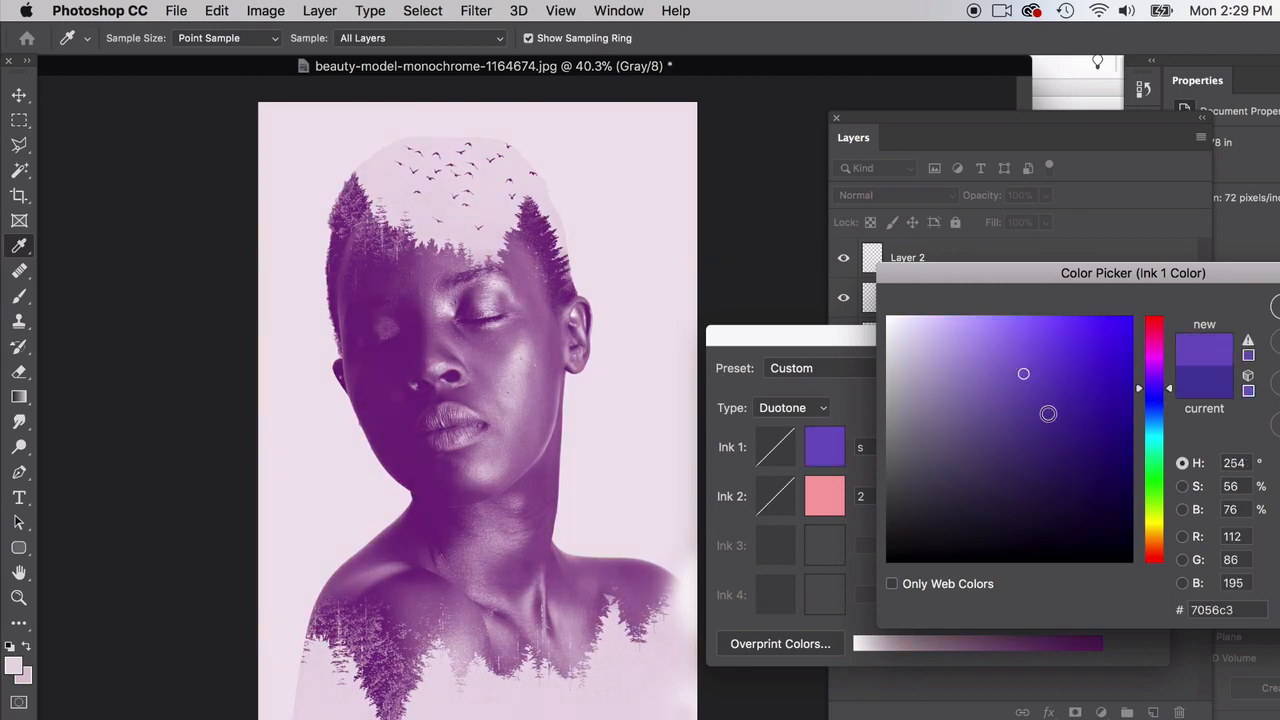
pyautogui.click(1048, 413)
pyautogui.click(1089, 413)
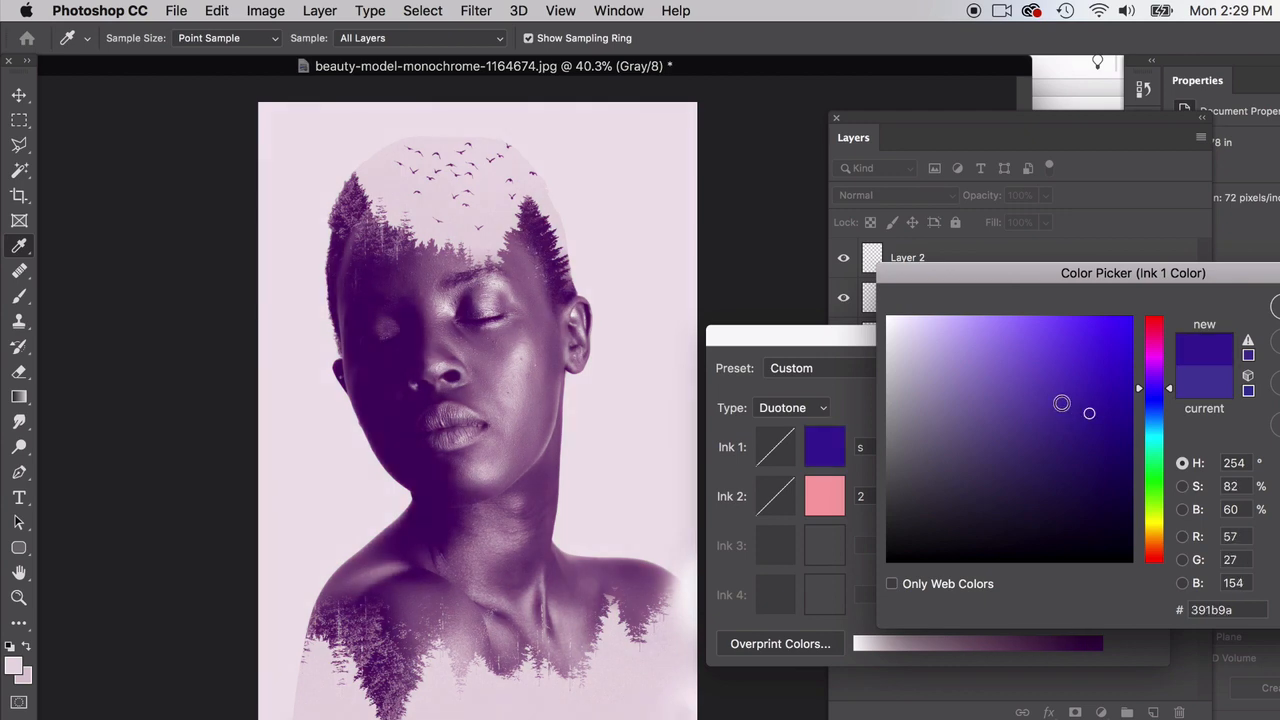
pyautogui.click(1061, 404)
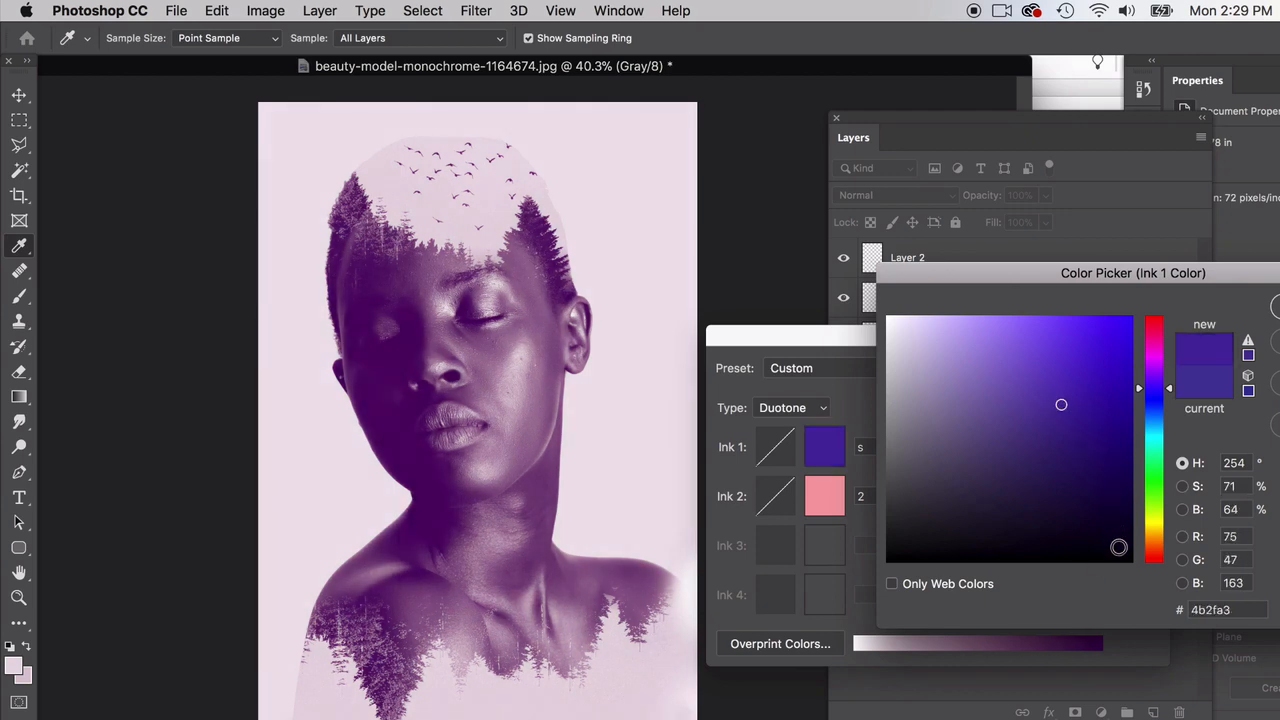
pyautogui.click(1119, 549)
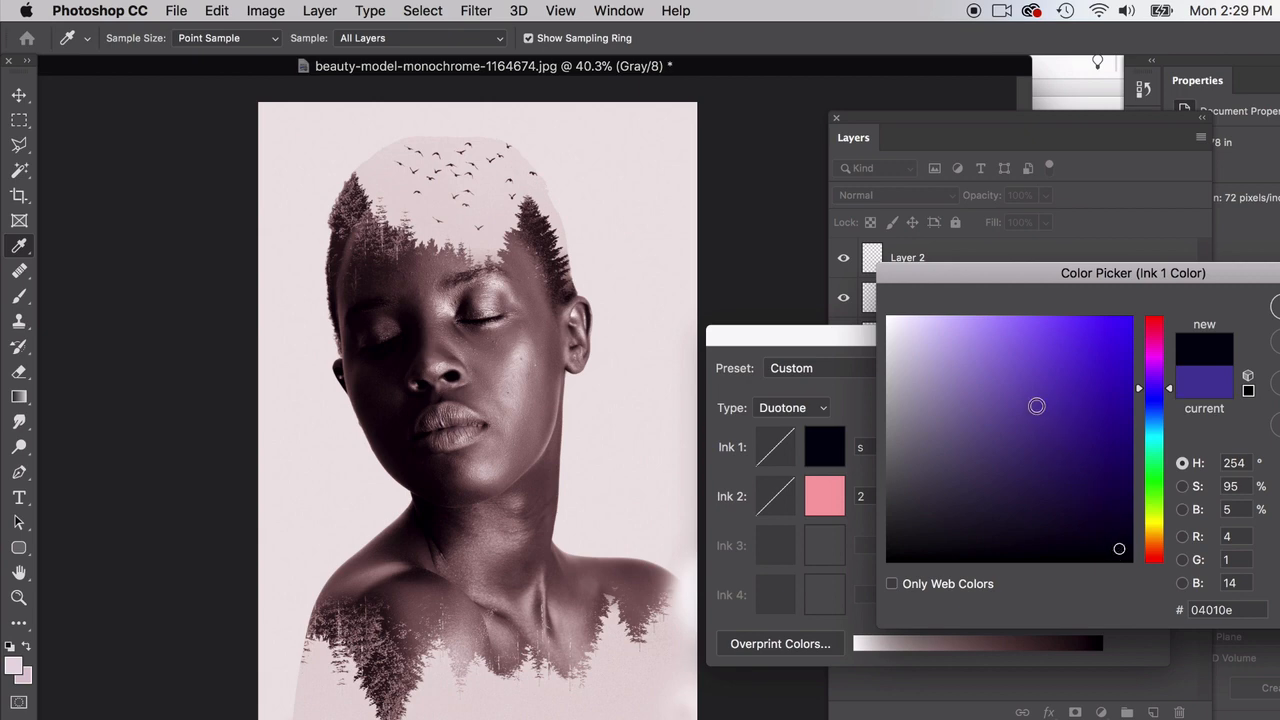
pyautogui.click(1056, 410)
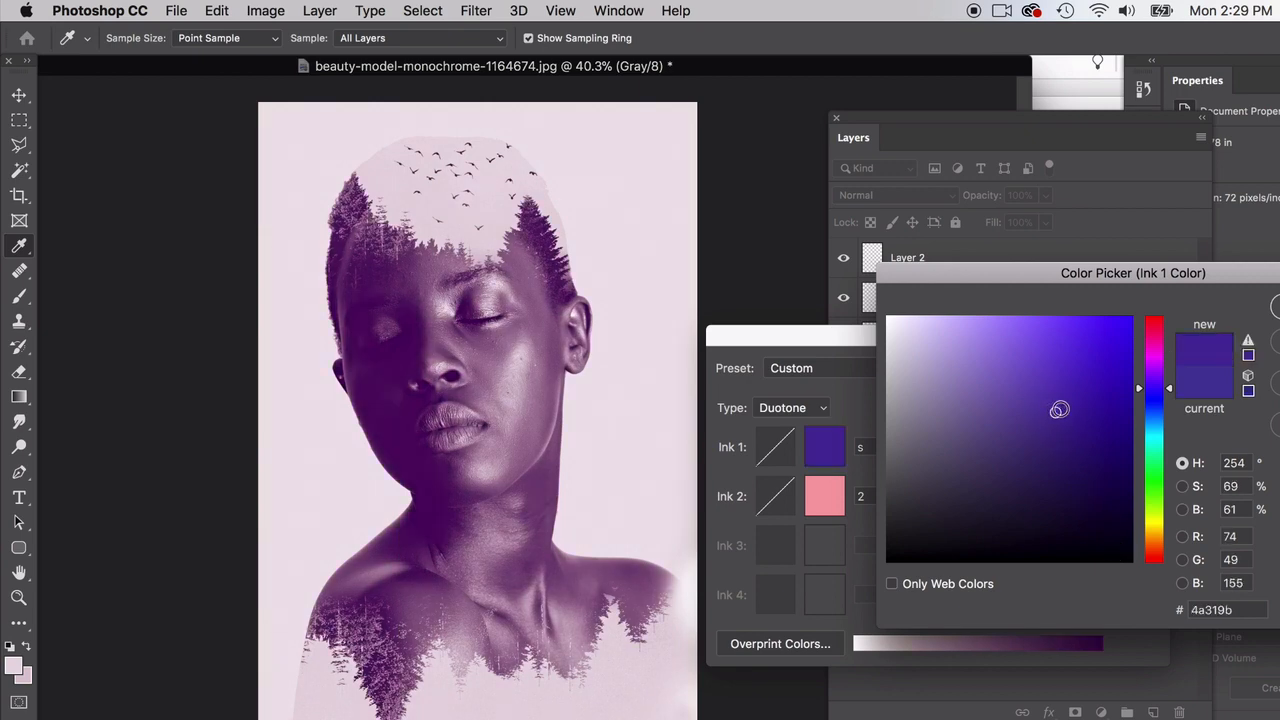
pyautogui.press('Return')
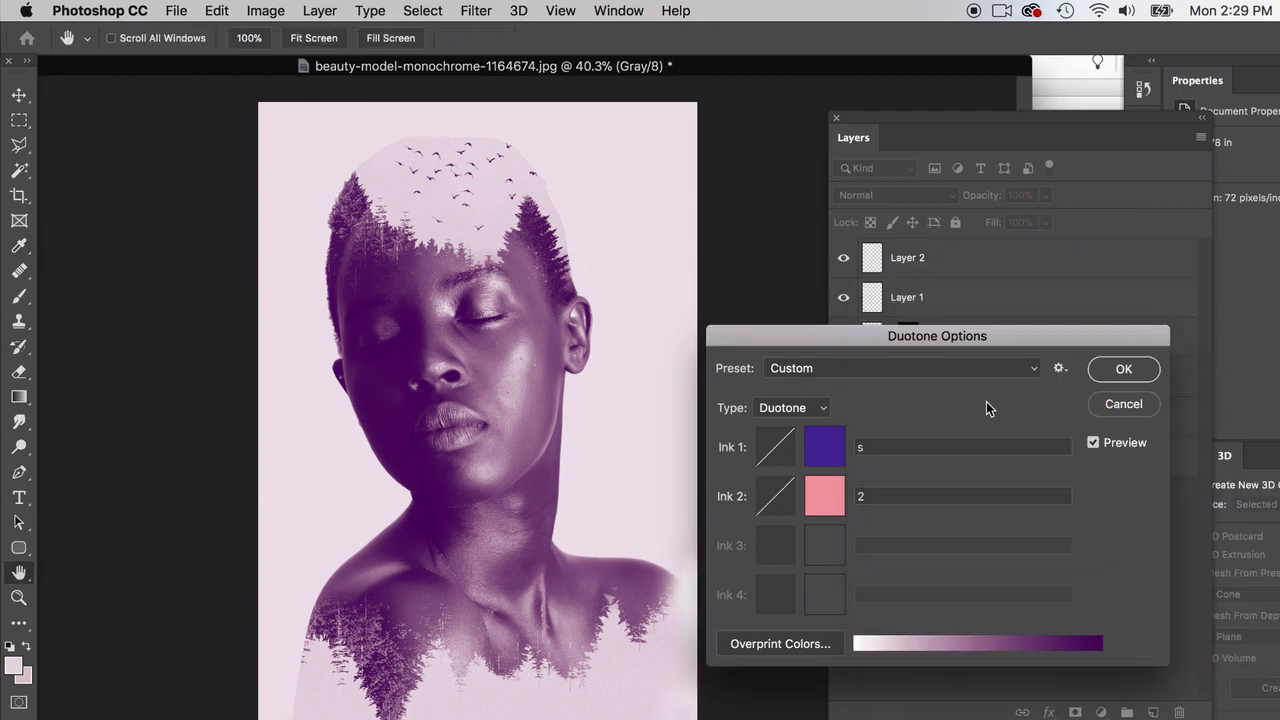
# Step: Change the second ink to light lavender d5b2f0 after trying blue tones, and apply the duotone to the image
pyautogui.click(824, 496)
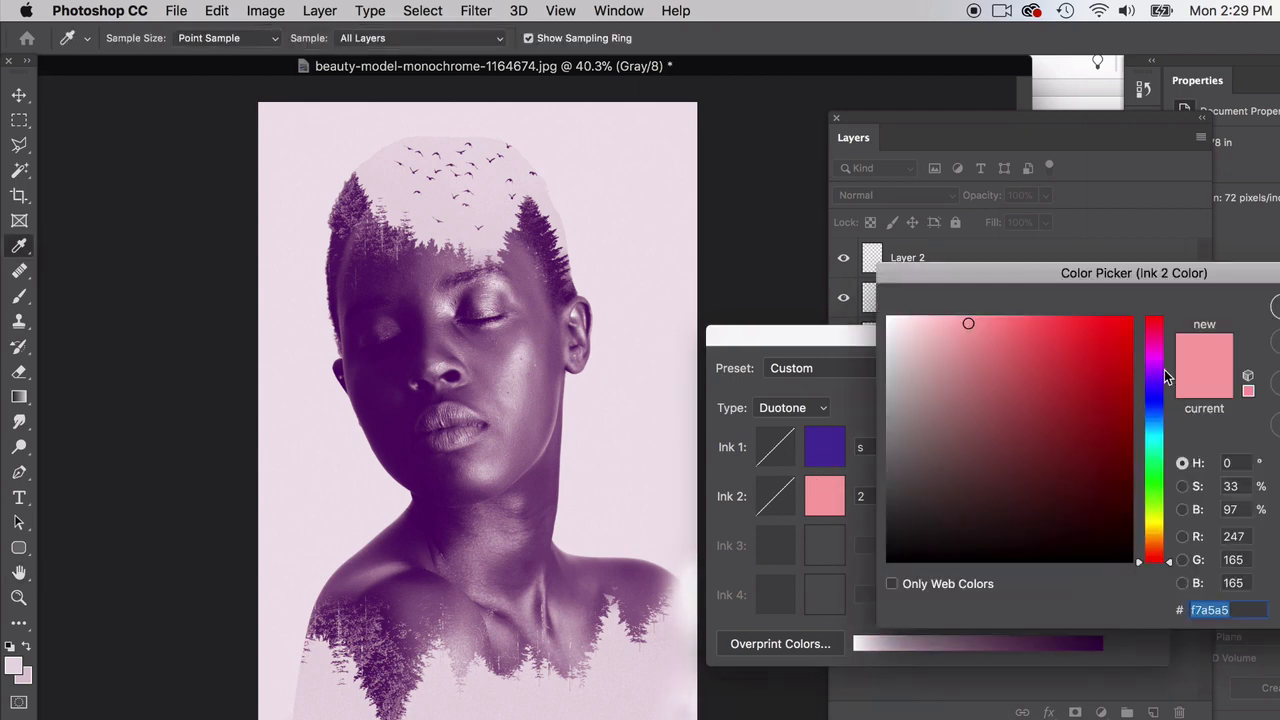
pyautogui.click(1162, 395)
pyautogui.moveTo(1165, 400); pyautogui.dragTo(1167, 430)
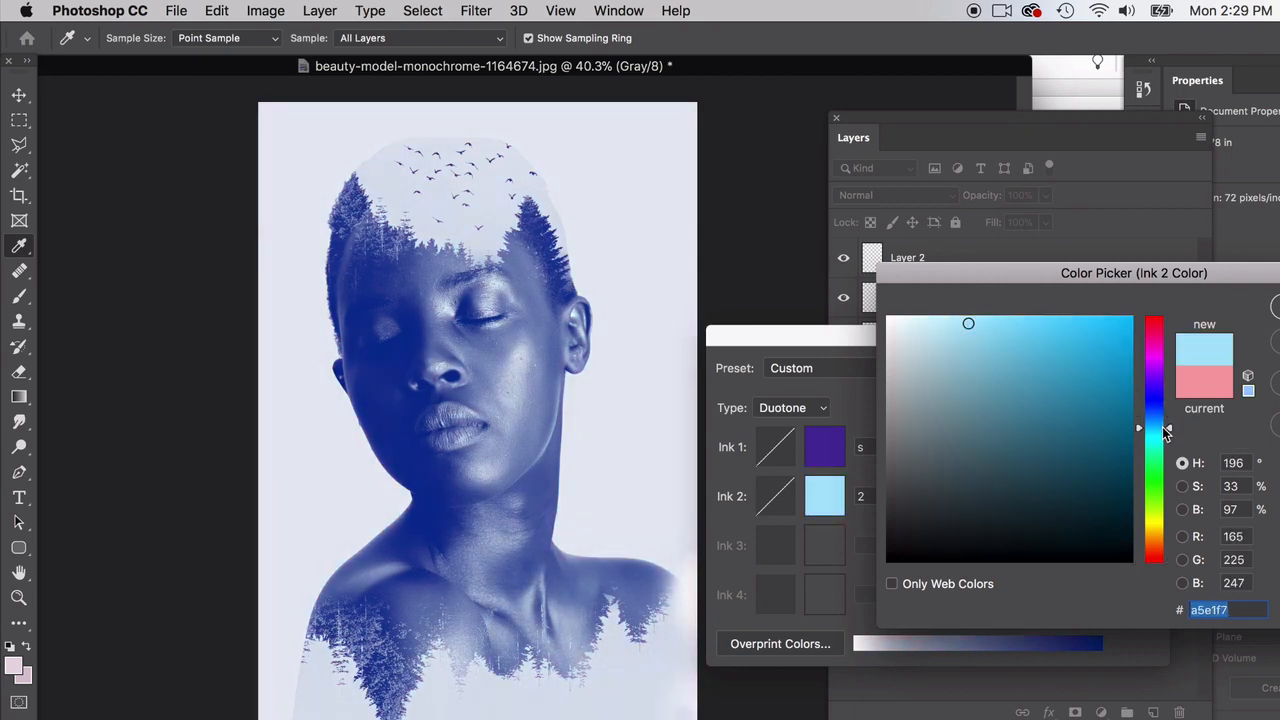
pyautogui.click(1041, 355)
pyautogui.click(972, 341)
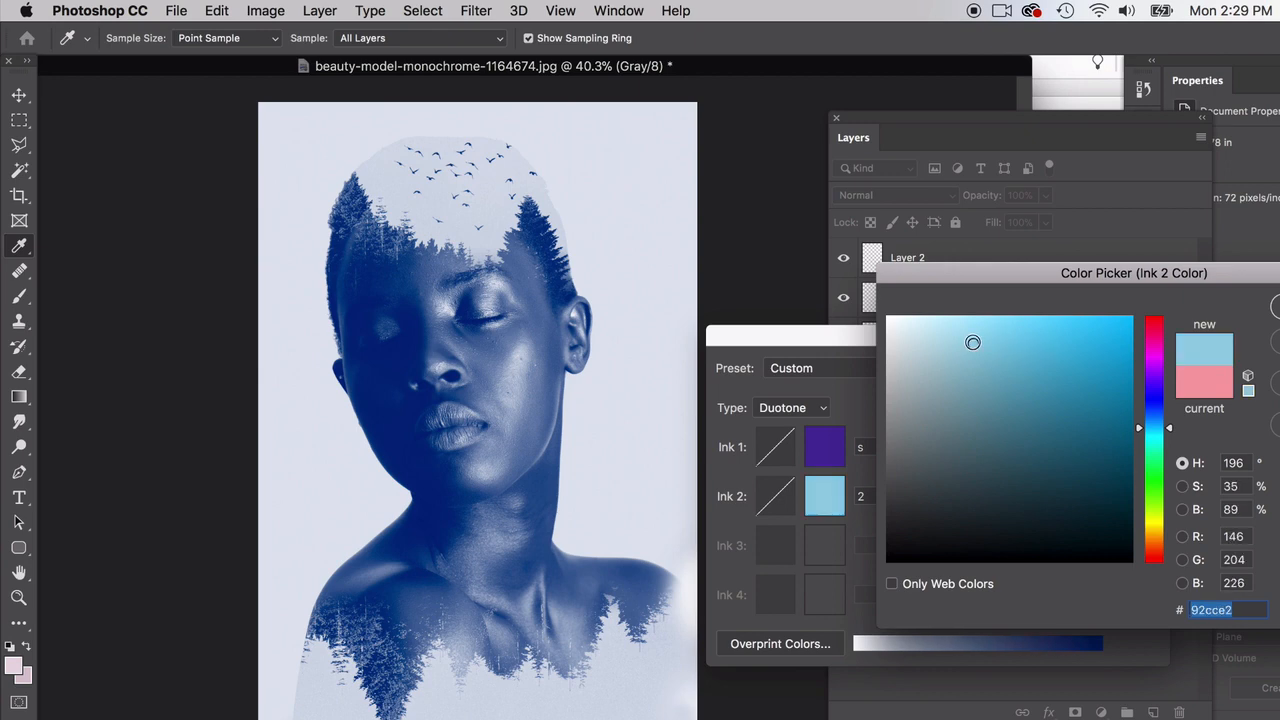
pyautogui.click(970, 334)
pyautogui.click(1165, 416)
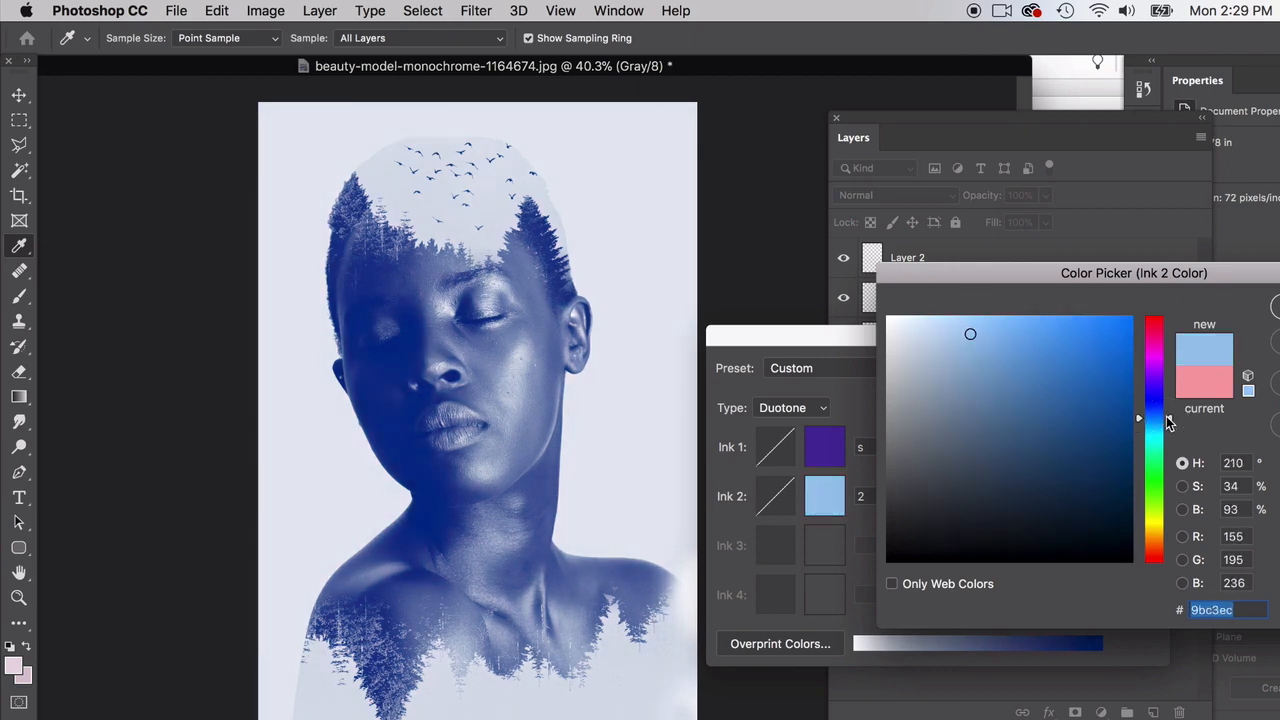
pyautogui.moveTo(1166, 417); pyautogui.dragTo(1167, 377)
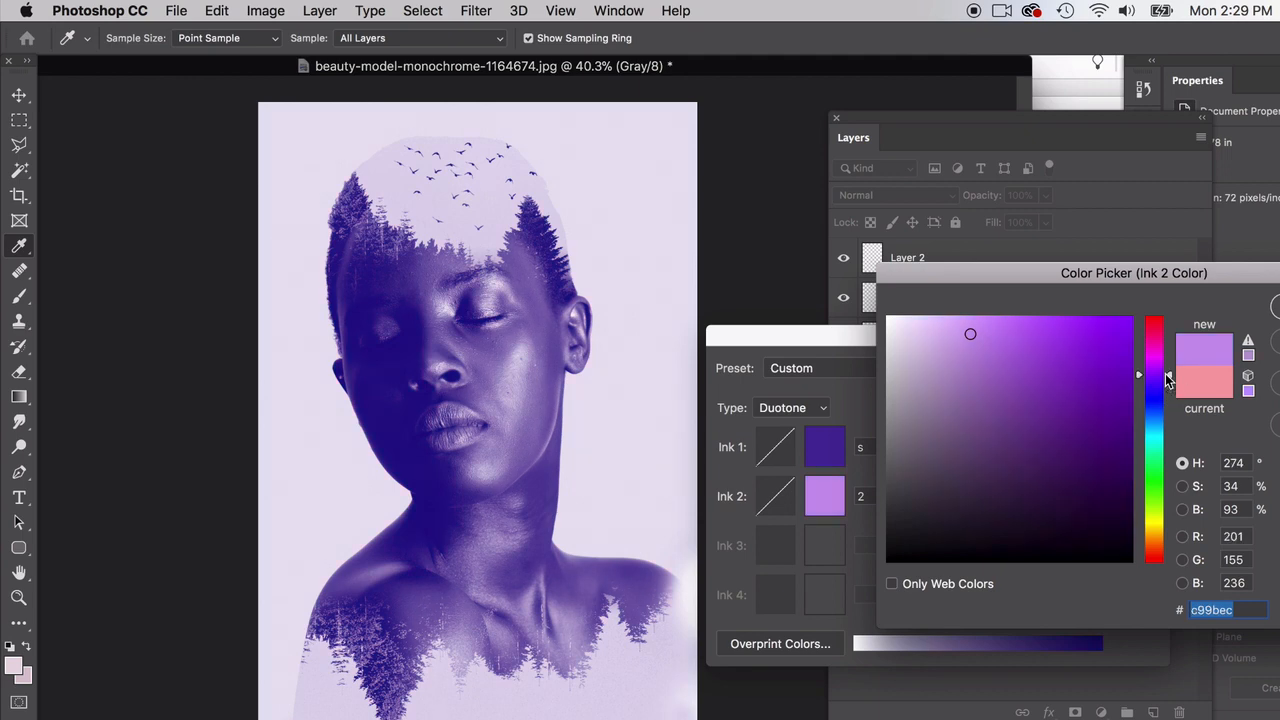
pyautogui.click(1041, 347)
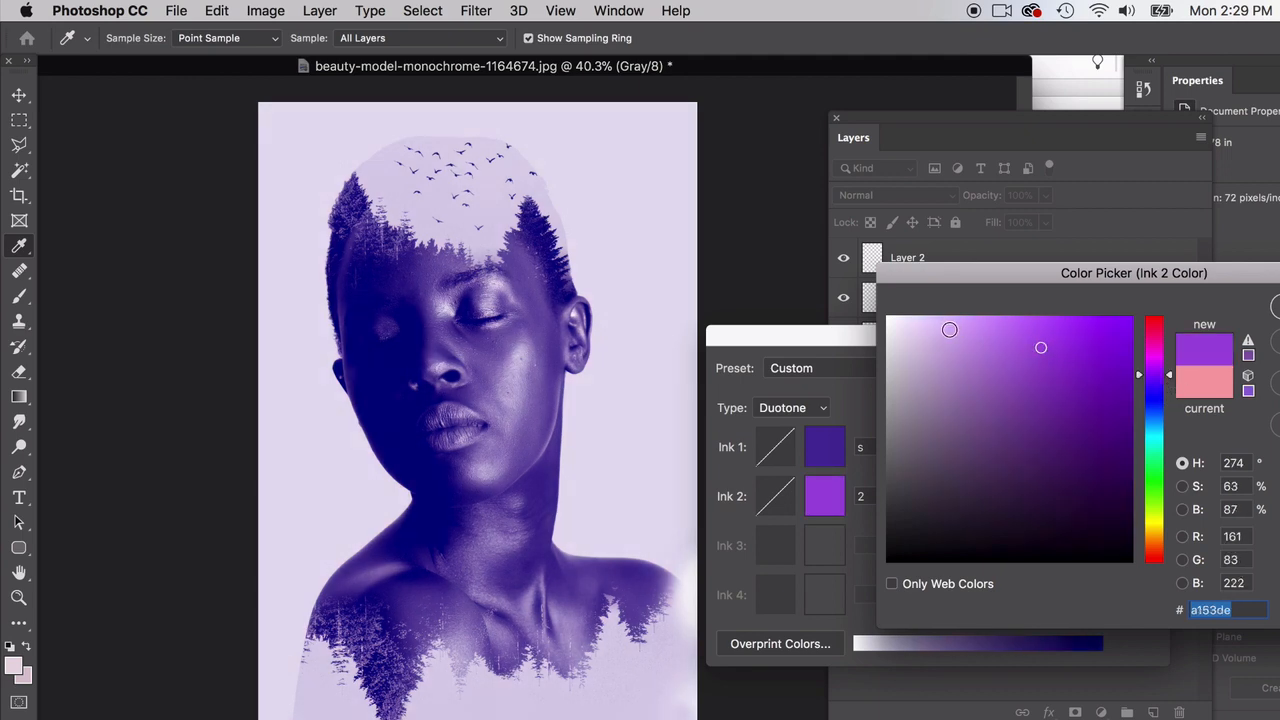
pyautogui.click(950, 330)
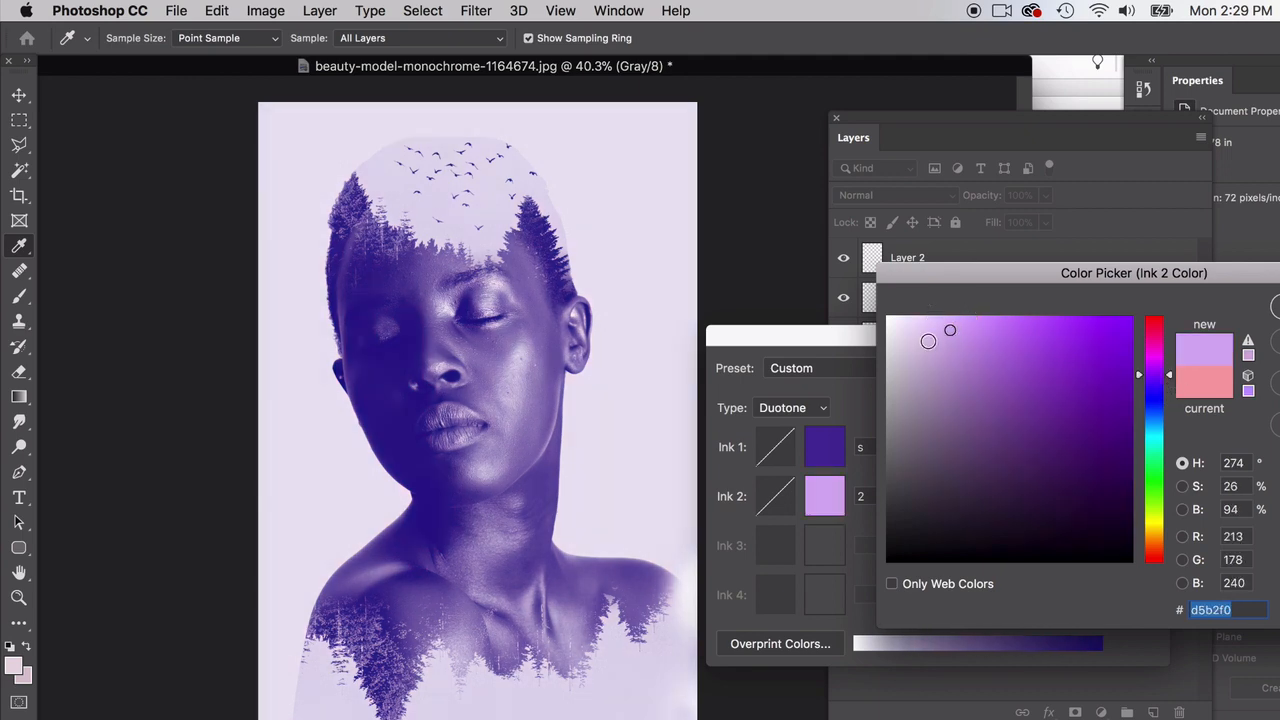
pyautogui.click(1270, 307)
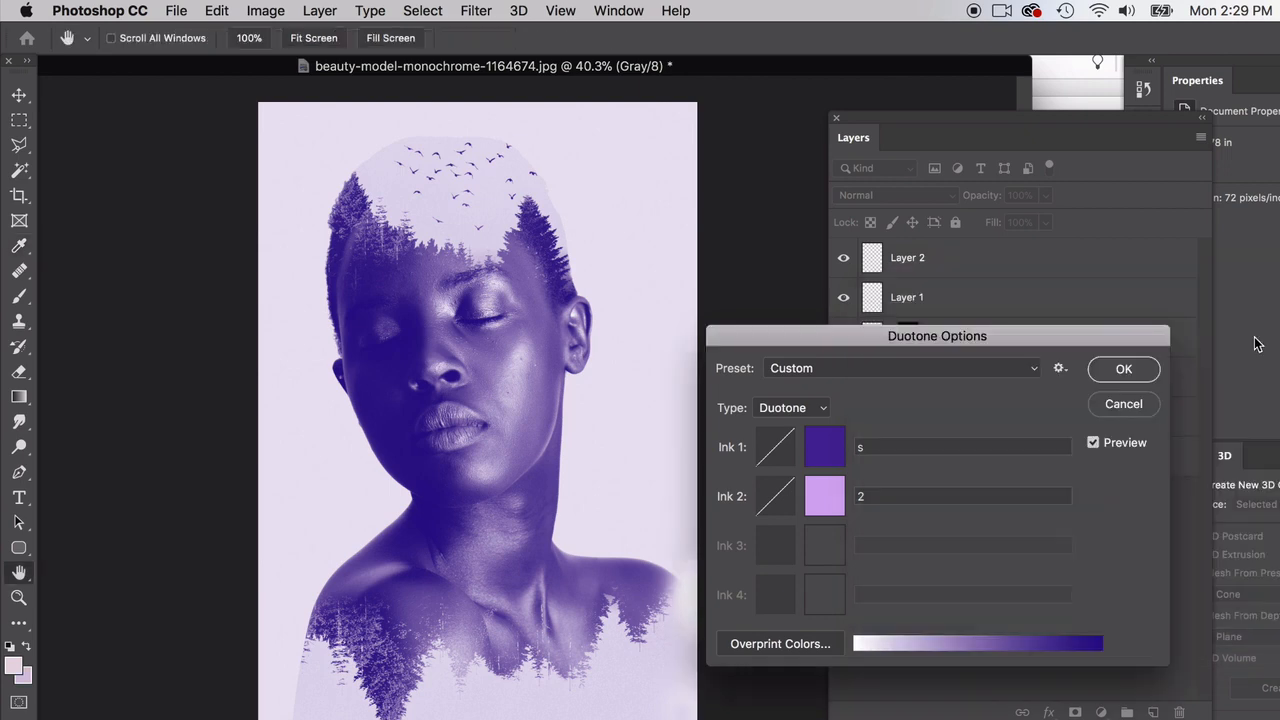
pyautogui.click(1143, 373)
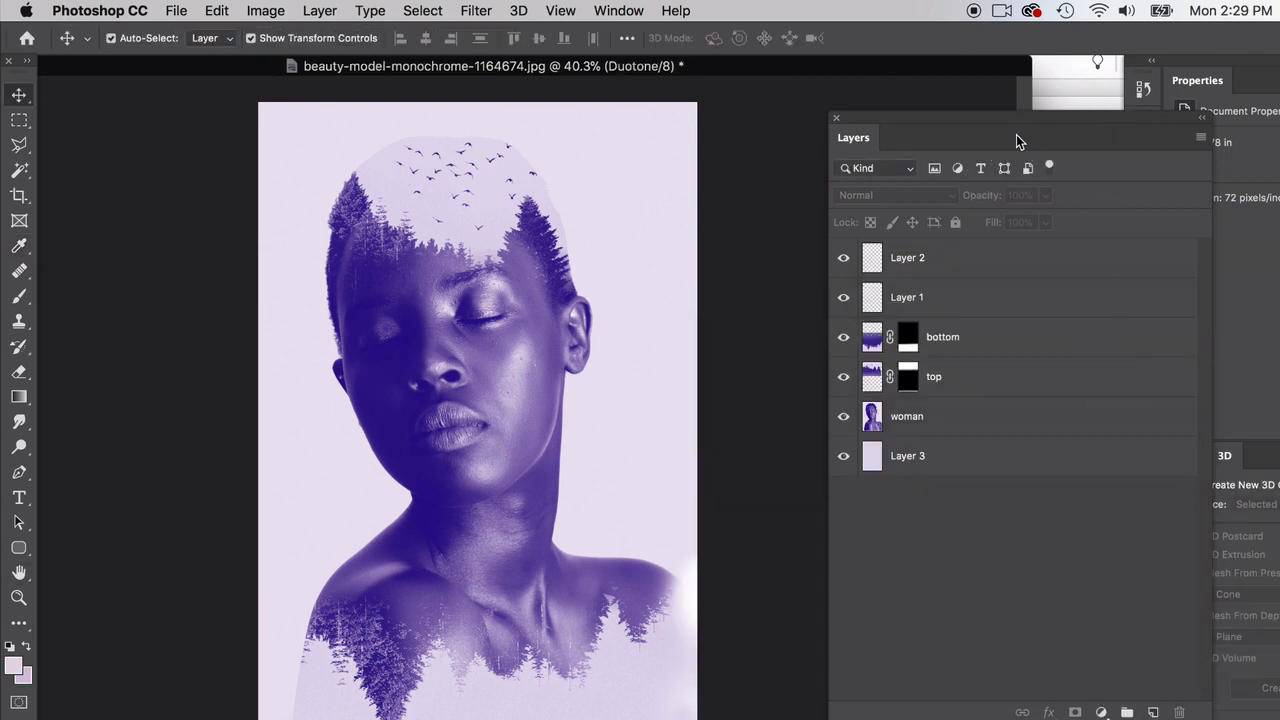
# Step: Uncover the history and compare the image at the Name Change state with the Duotone state
pyautogui.moveTo(1021, 141); pyautogui.dragTo(780, 598)
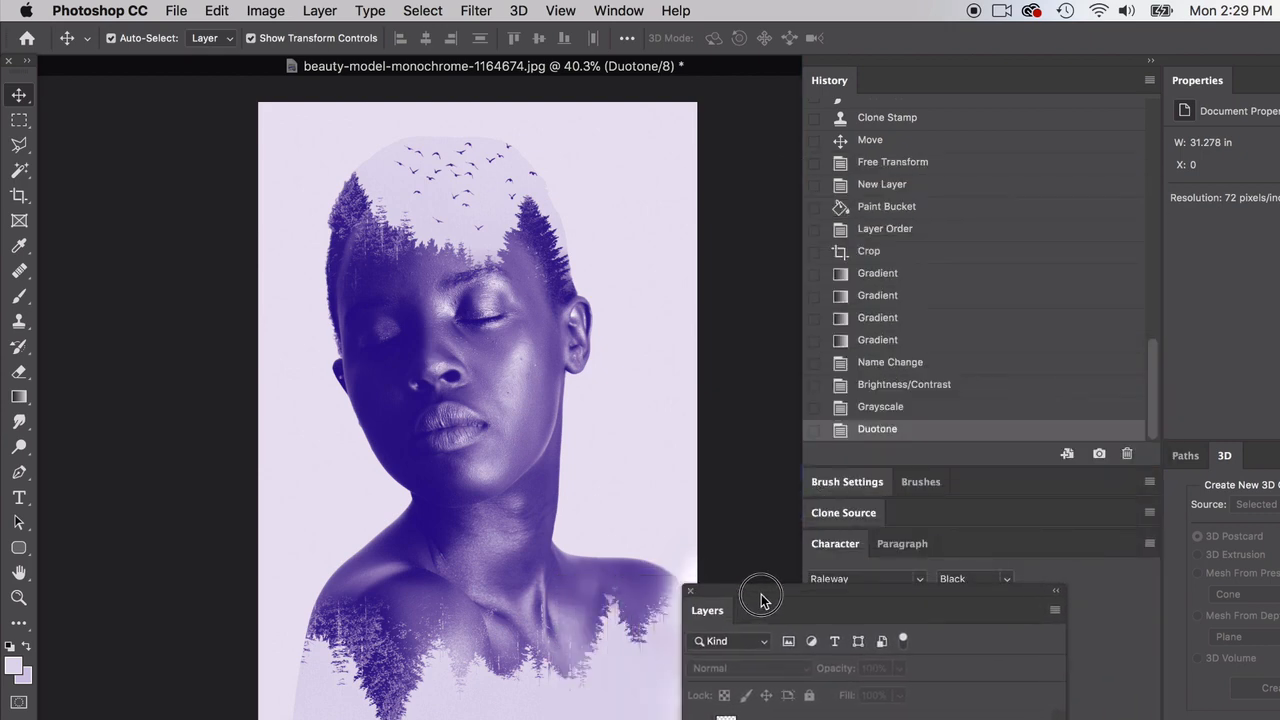
pyautogui.click(876, 365)
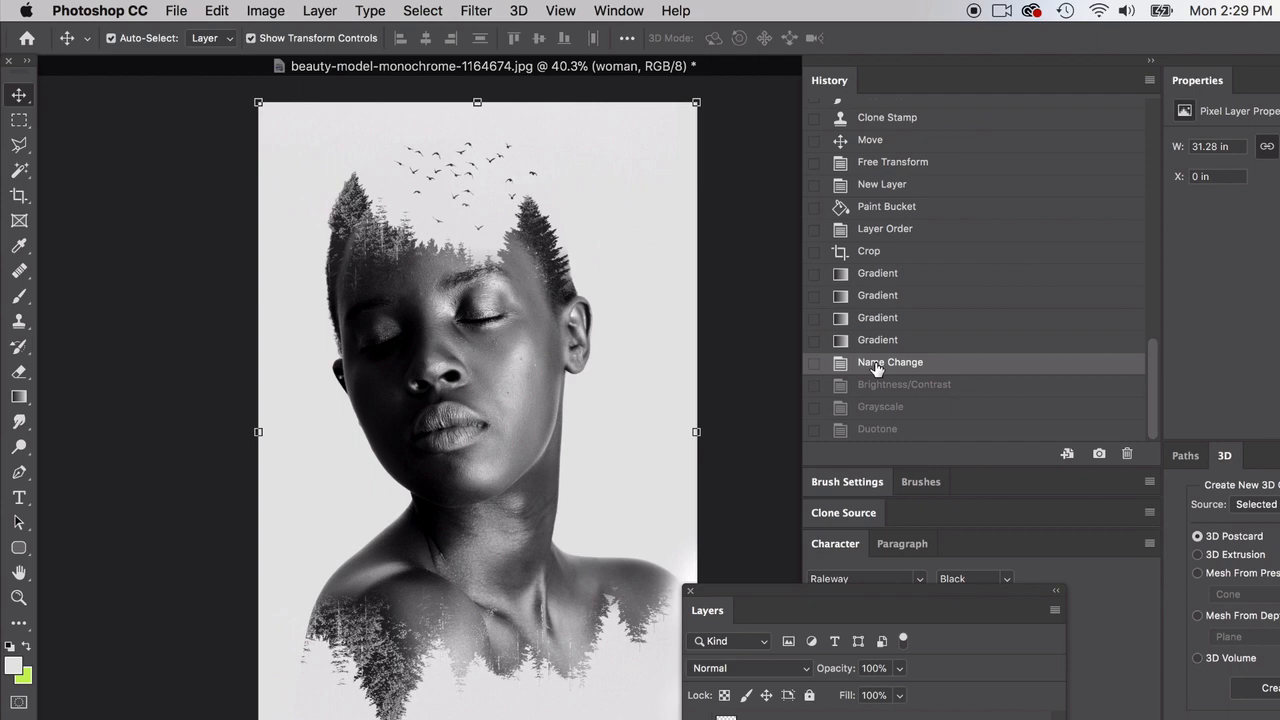
pyautogui.click(889, 430)
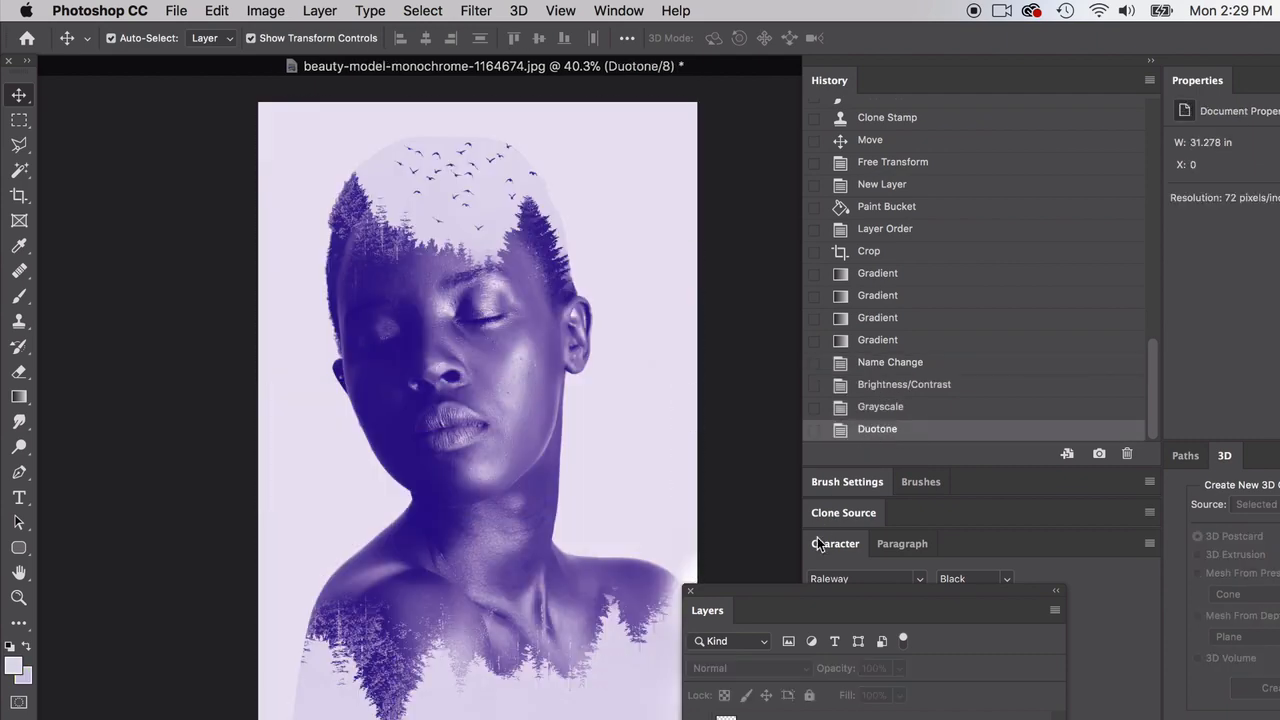
pyautogui.moveTo(789, 588); pyautogui.dragTo(891, 194)
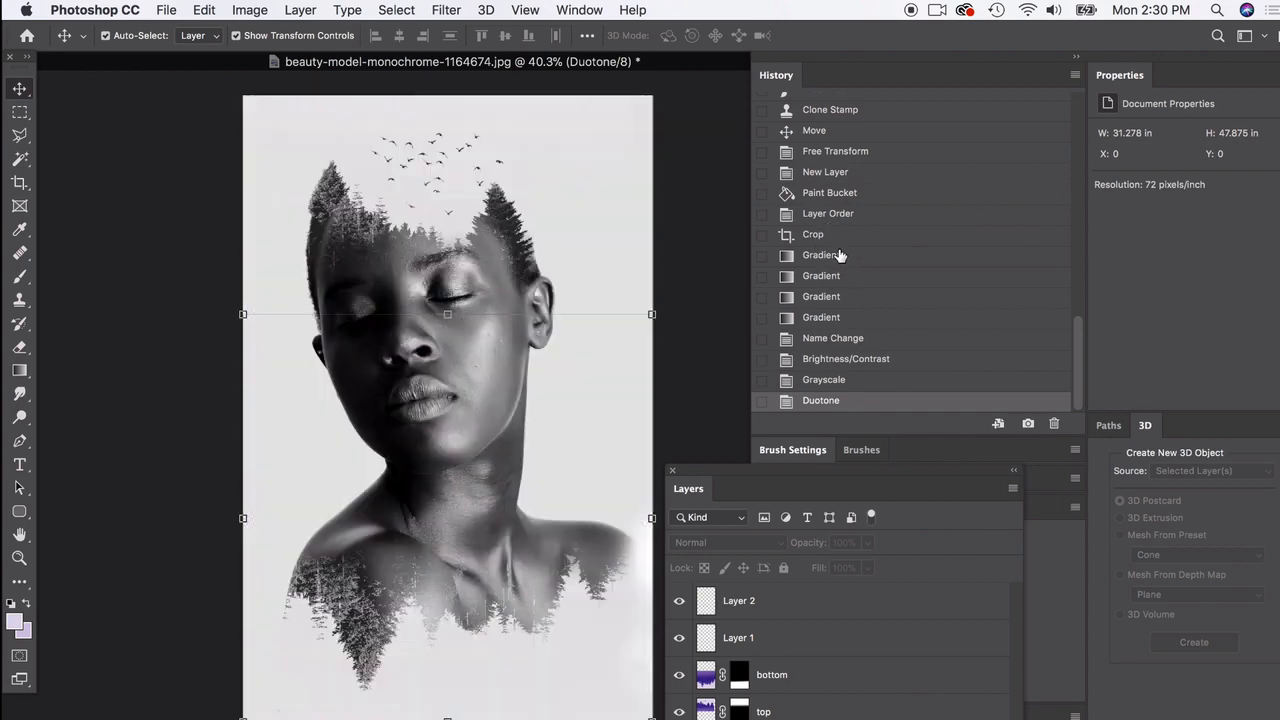
# Step: Step through the history states from the first Gradient to Grayscale, and return the image to the Brightness/Contrast state
pyautogui.click(839, 257)
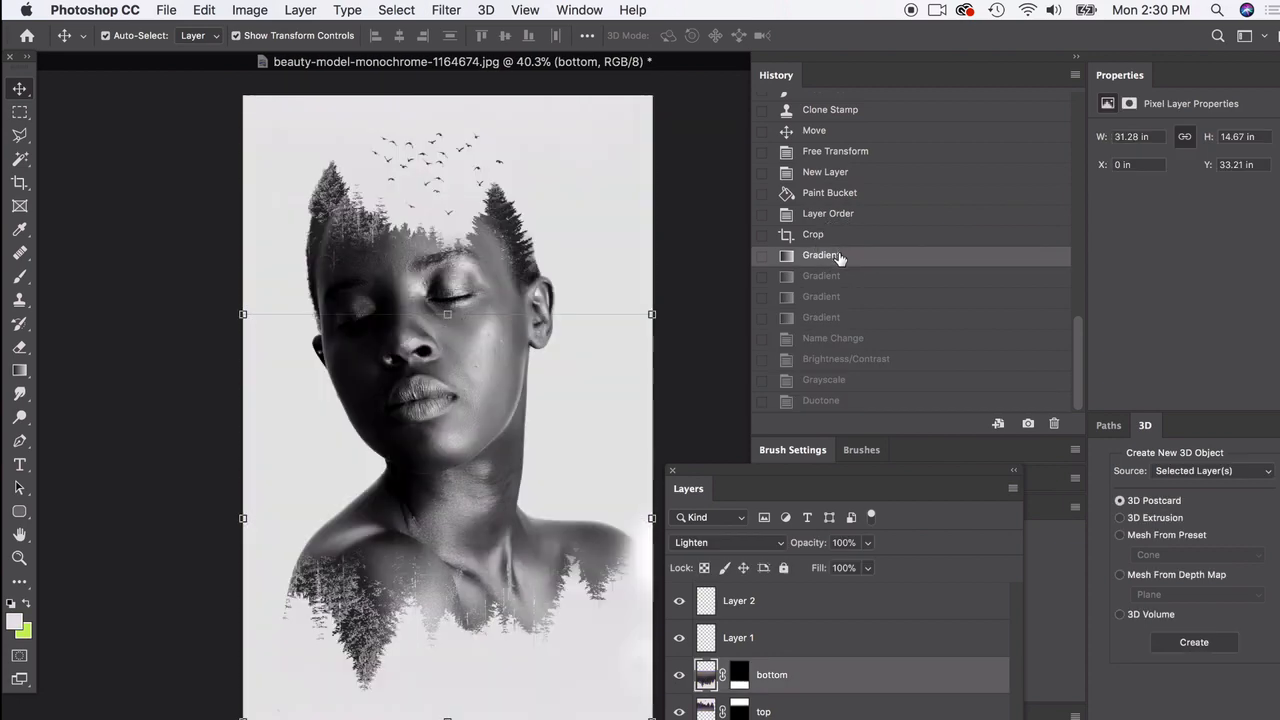
pyautogui.click(827, 340)
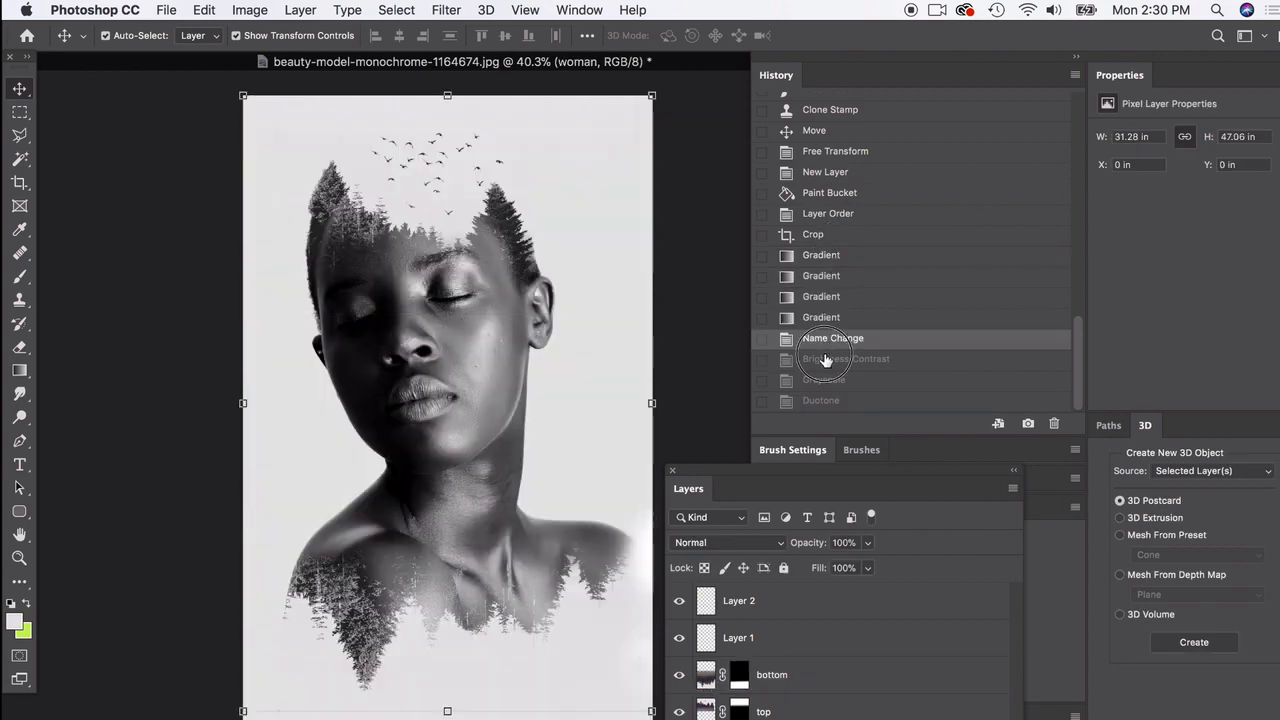
pyautogui.click(826, 359)
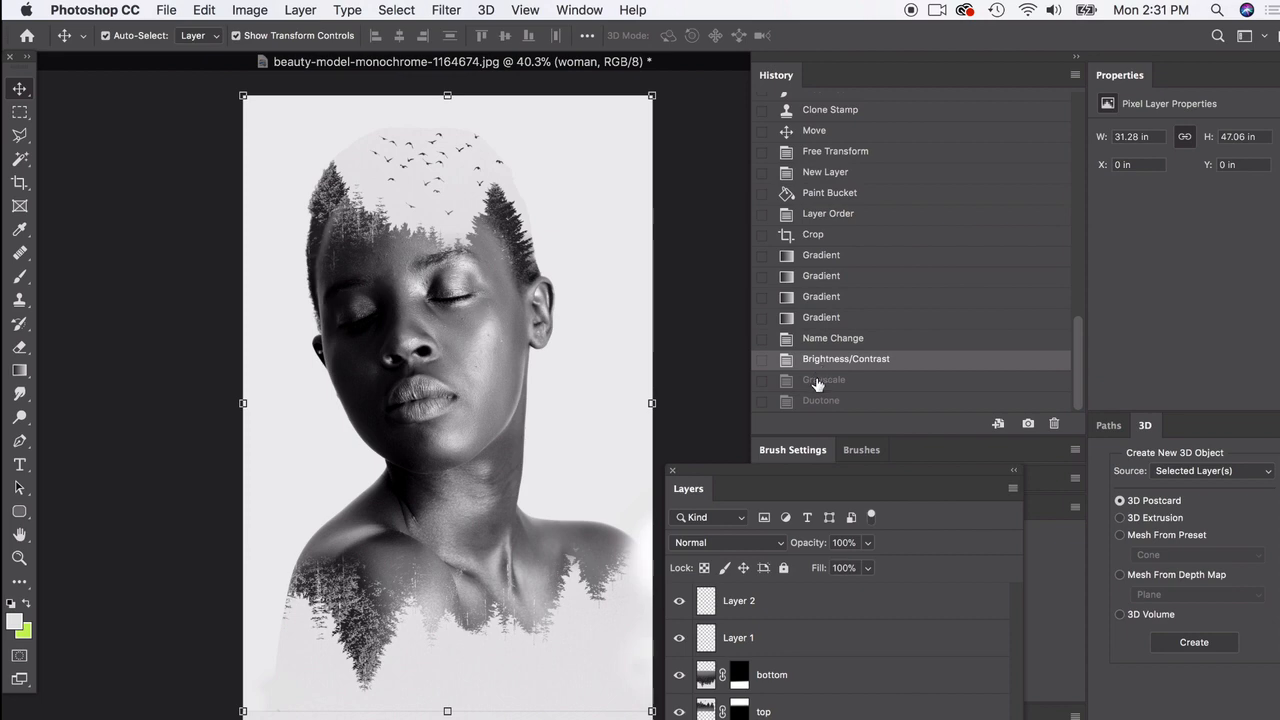
pyautogui.click(818, 383)
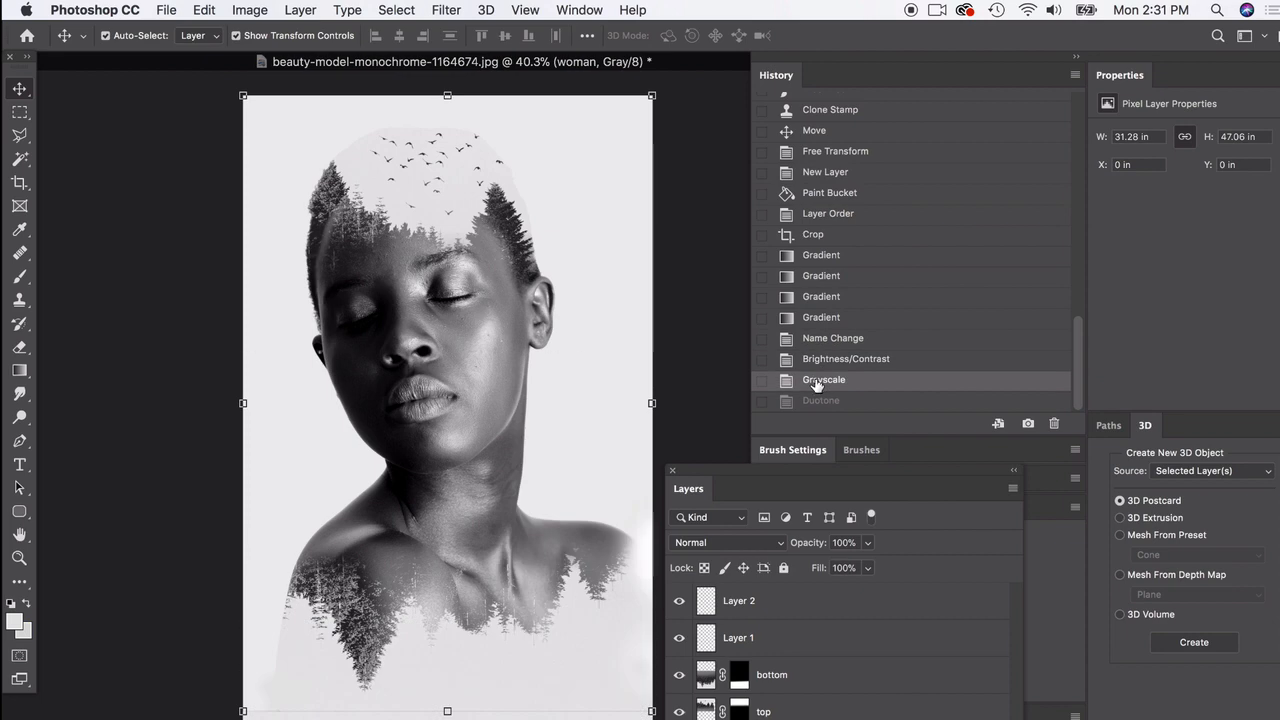
pyautogui.click(821, 362)
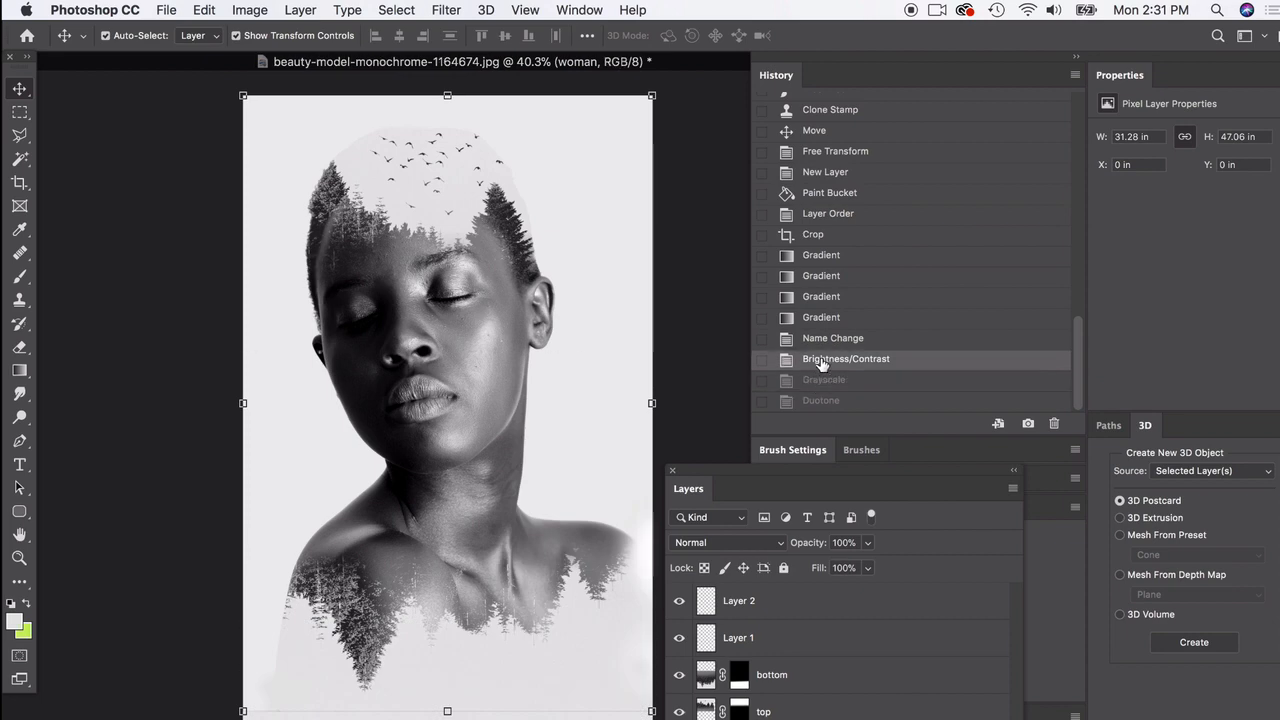
# Step: Keep the image in RGB Color mode, collapse the history, and place the layer list fully in view beside the portrait
pyautogui.click(204, 10)
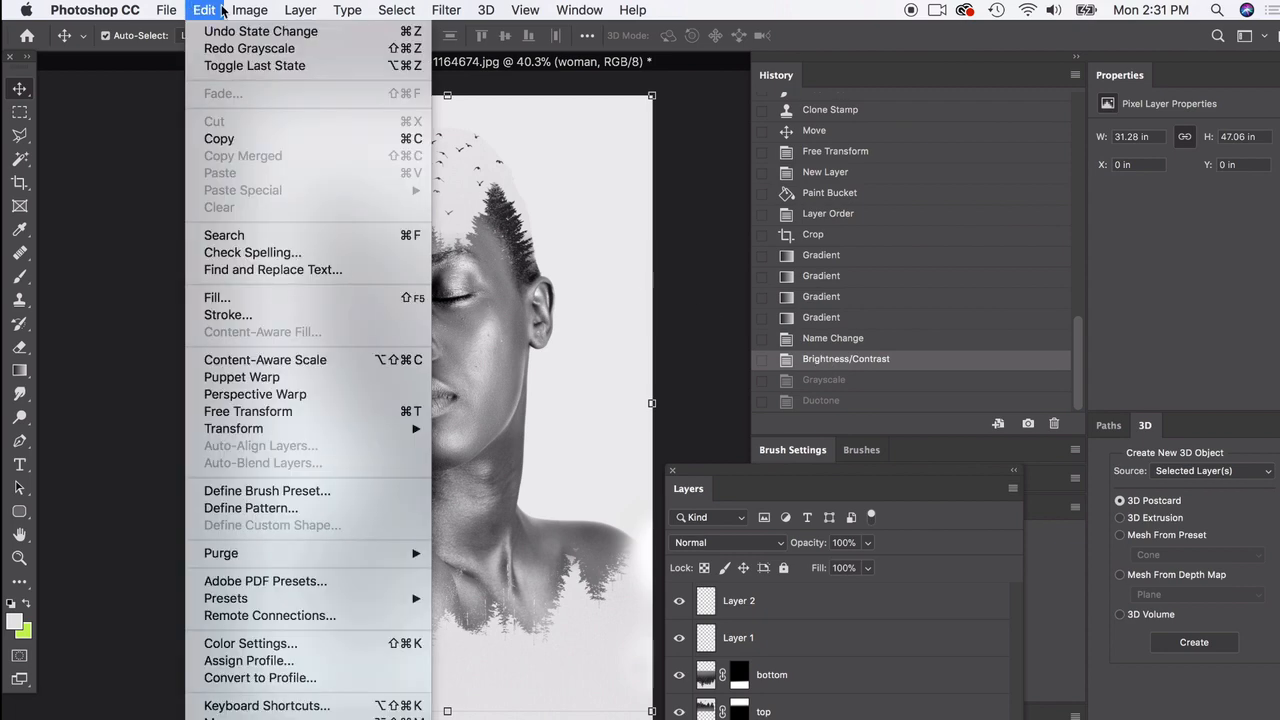
pyautogui.moveTo(250, 10)
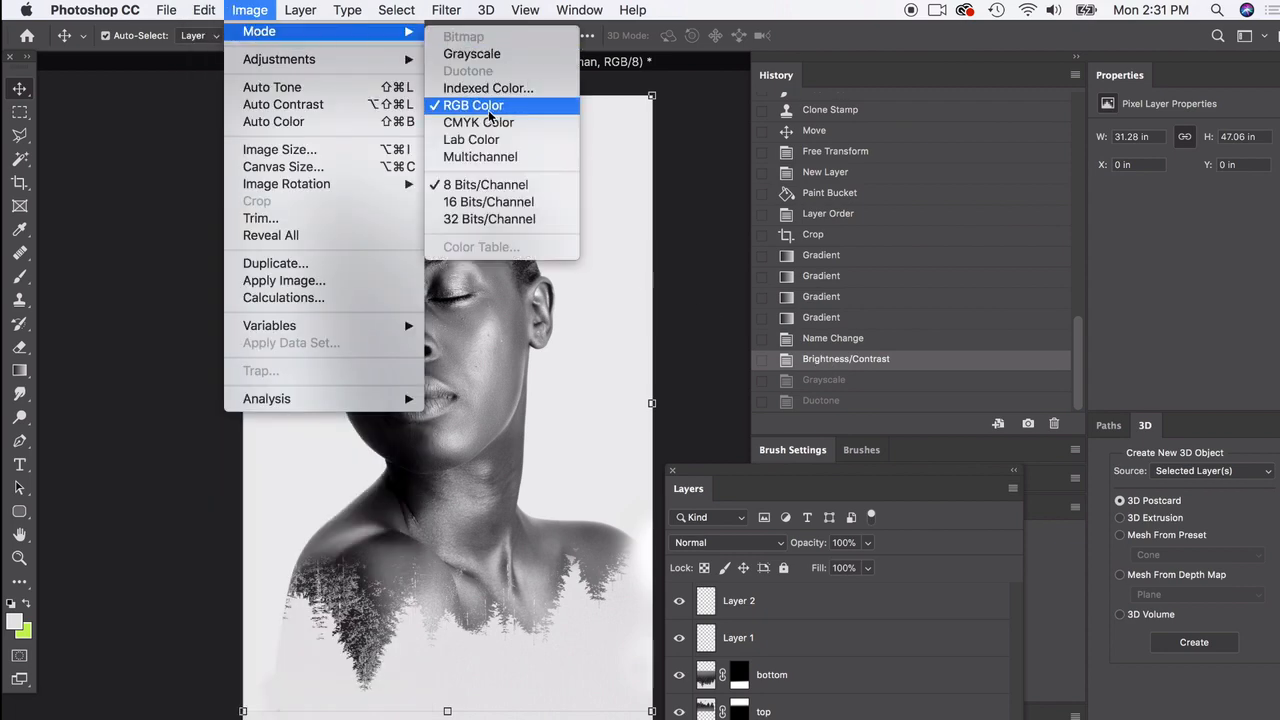
pyautogui.click(490, 106)
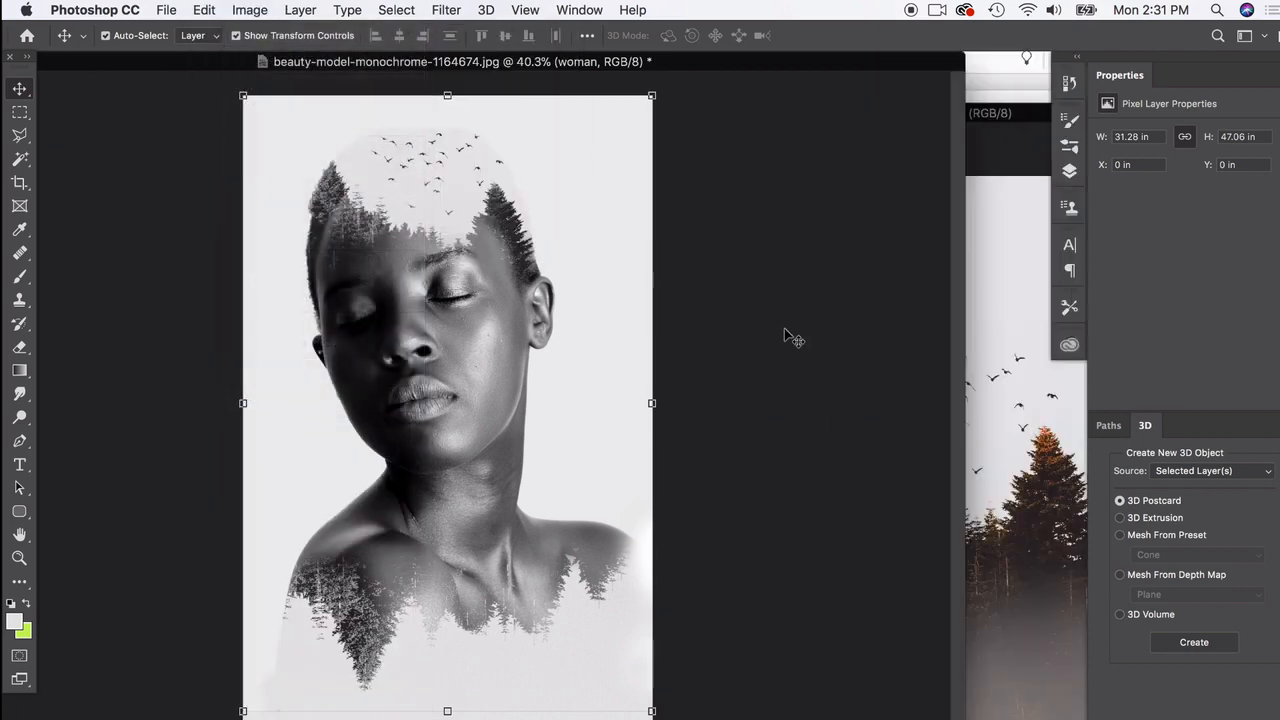
pyautogui.click(790, 337)
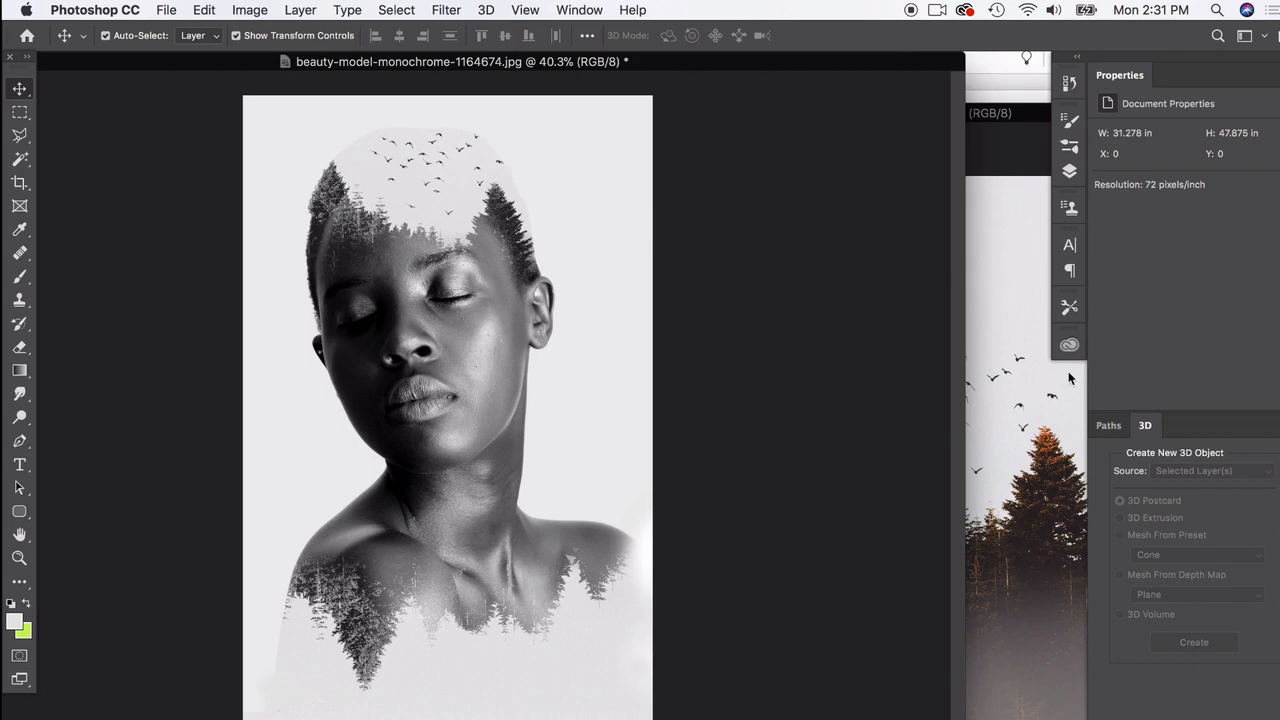
pyautogui.click(1072, 60)
pyautogui.moveTo(913, 267); pyautogui.dragTo(908, 119)
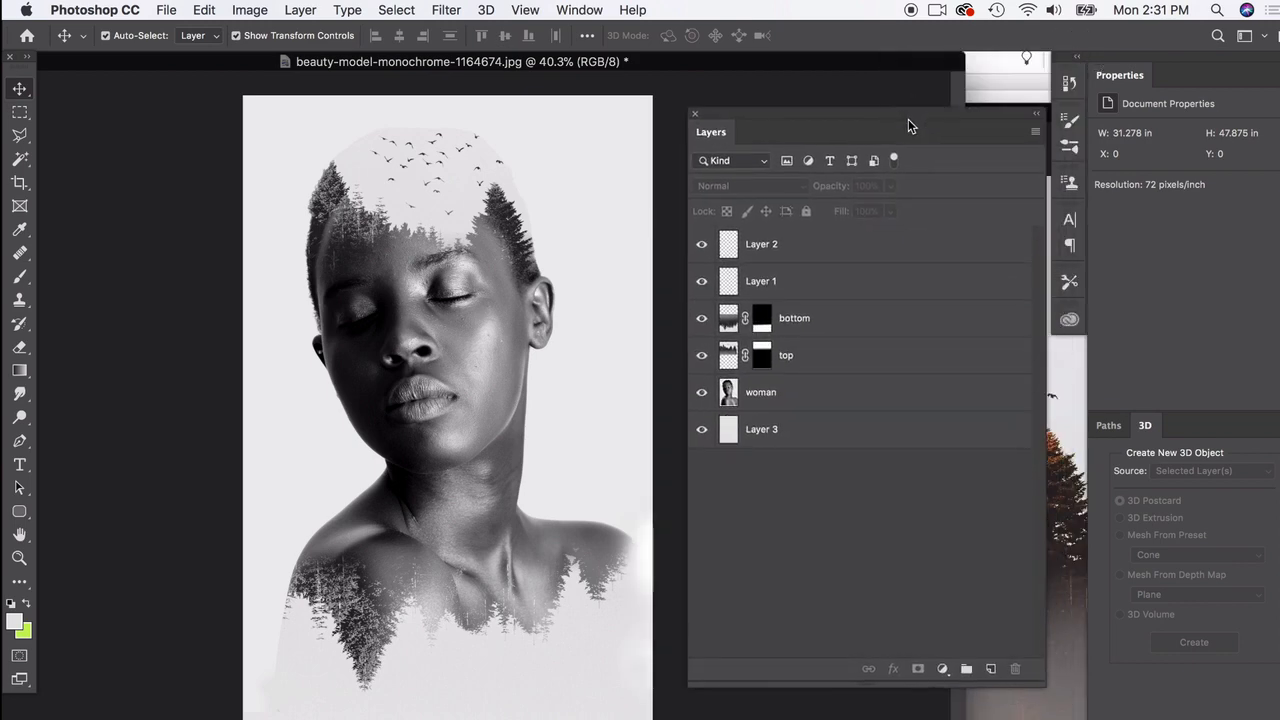
# Step: Add a new layer above all the others, name it overlay, and set its blend mode to Overlay
pyautogui.click(996, 669)
pyautogui.doubleClick(757, 244)
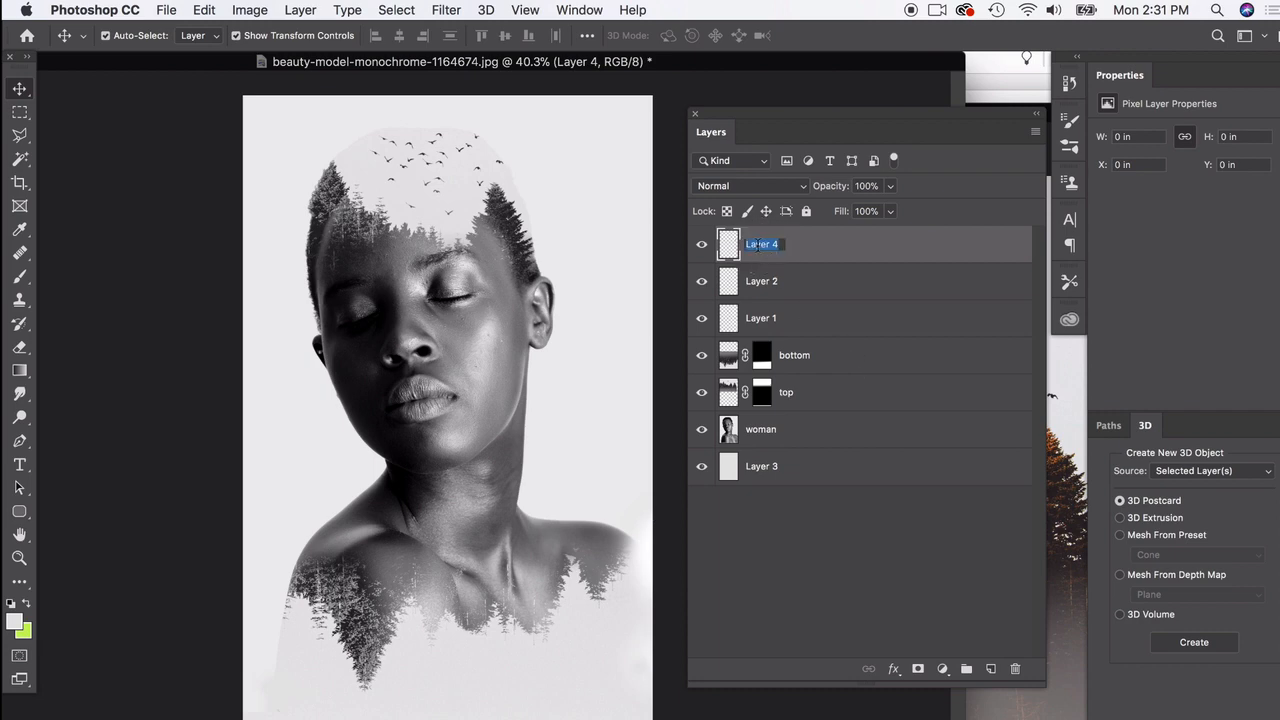
pyautogui.write('overlay')
pyautogui.press('Return')
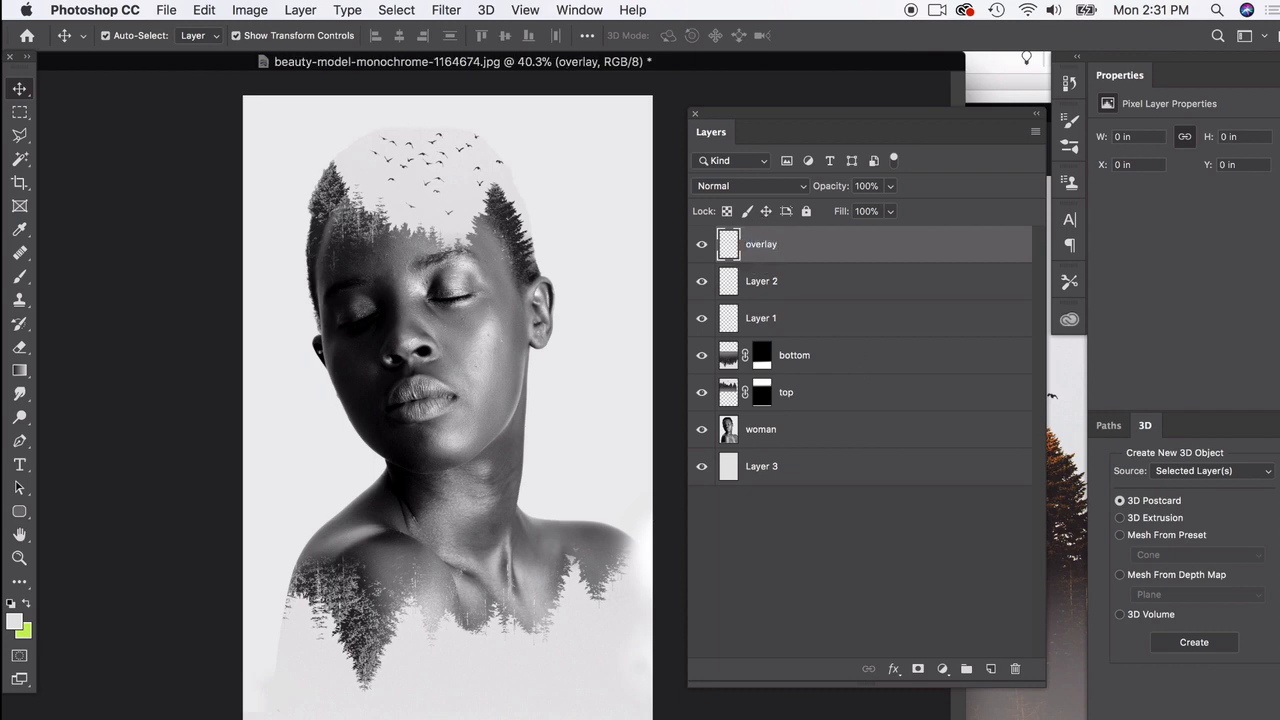
pyautogui.click(755, 186)
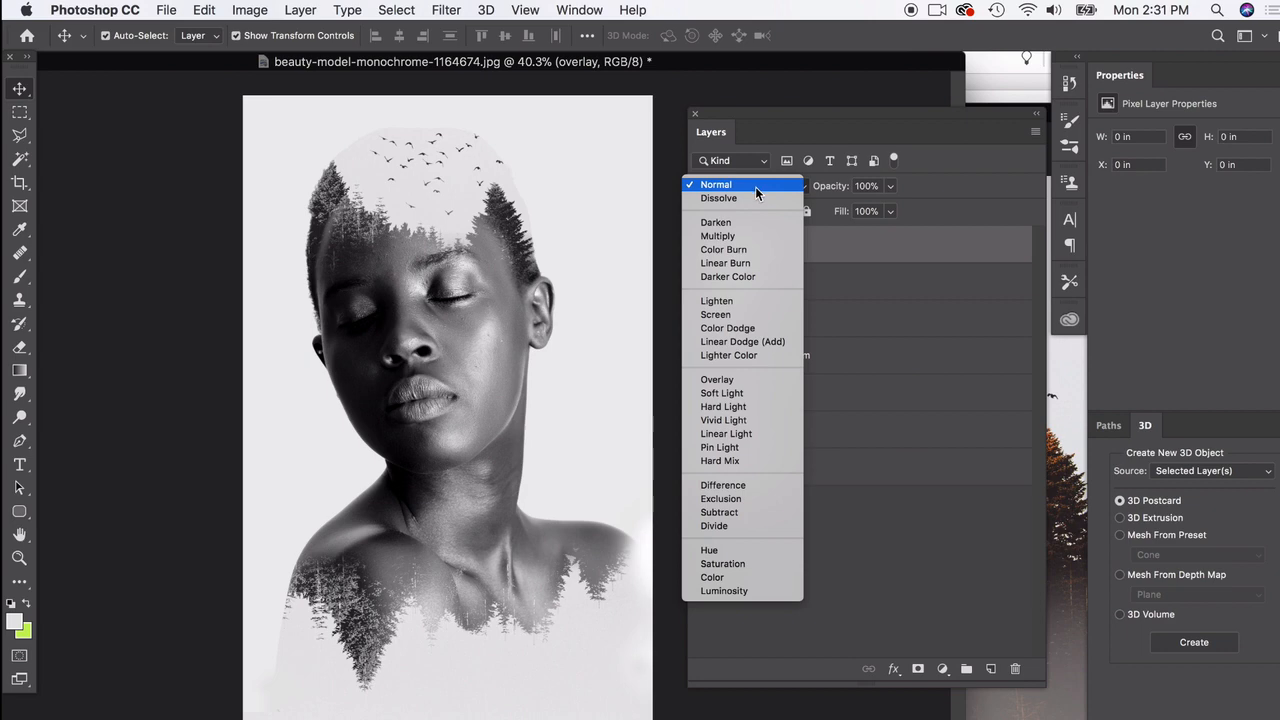
pyautogui.click(730, 384)
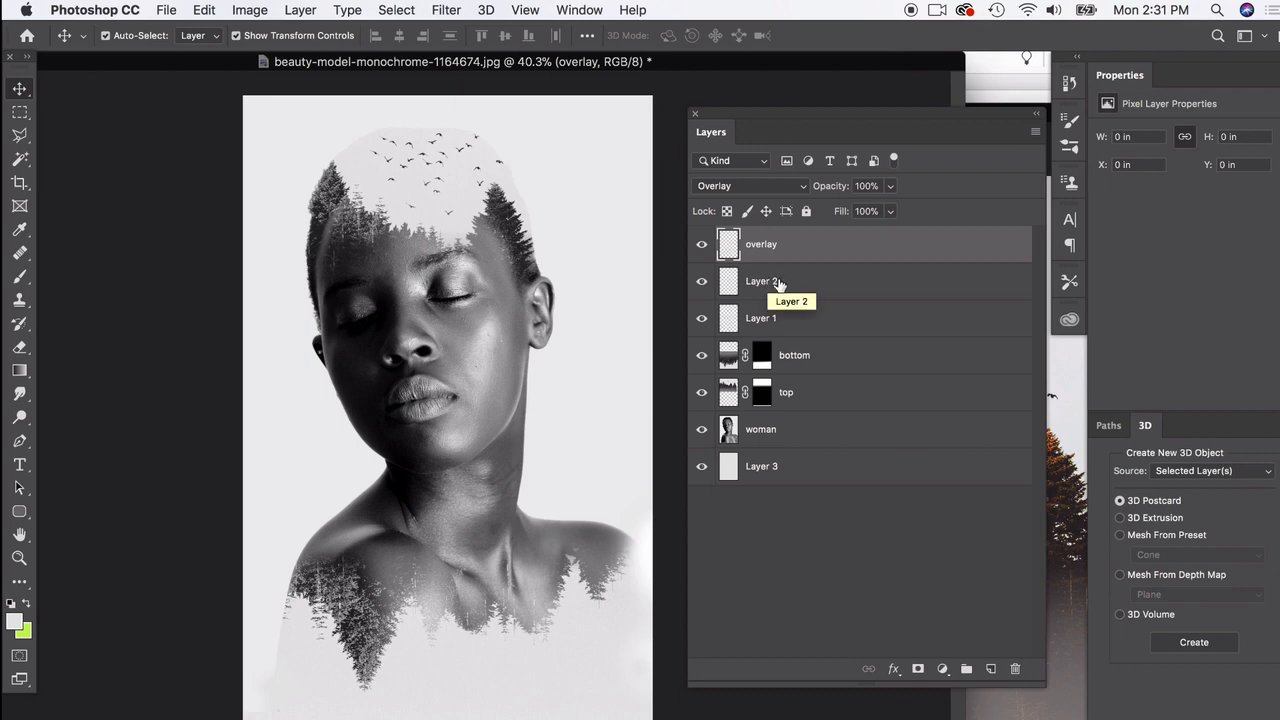
pyautogui.moveTo(811, 117)
pyautogui.mouseDown()
pyautogui.moveTo(834, 117)
pyautogui.moveTo(826, 126)
pyautogui.mouseUp()
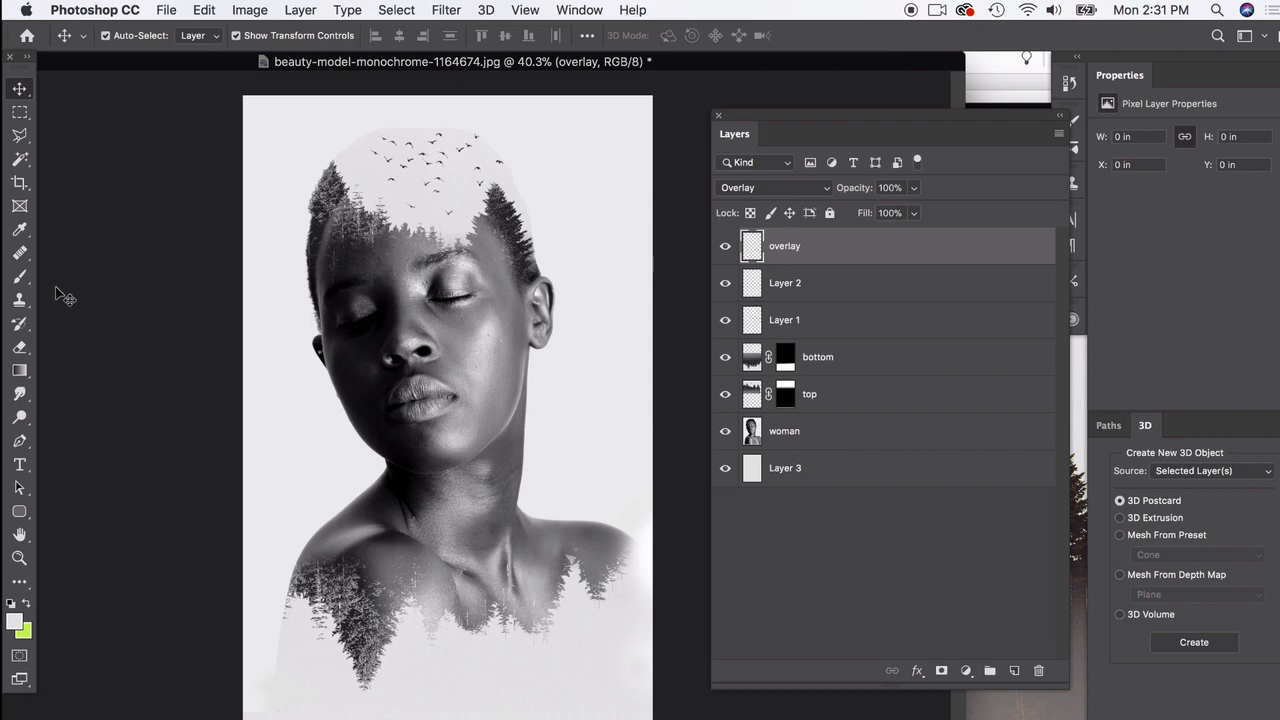
# Step: Choose the Brush tool with the Soft Round tip and set its size to 2000 px after trying 1500 px
pyautogui.click(19, 278)
pyautogui.click(74, 275)
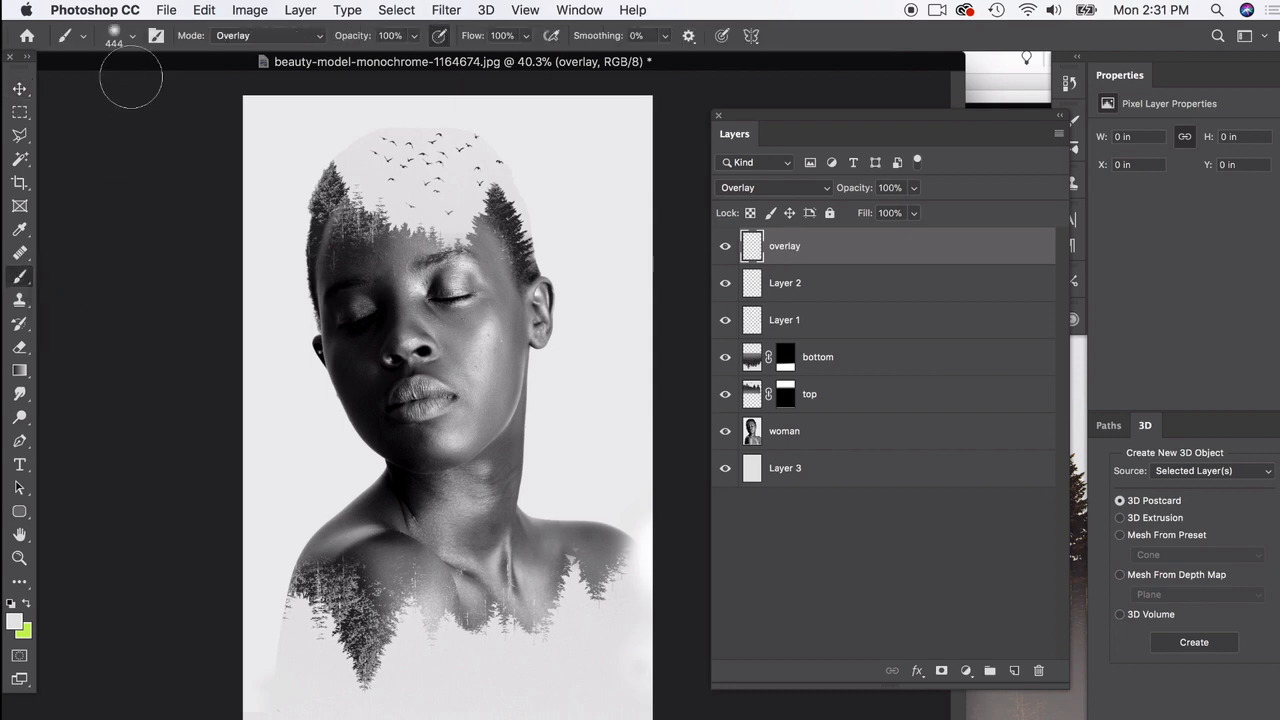
pyautogui.click(131, 39)
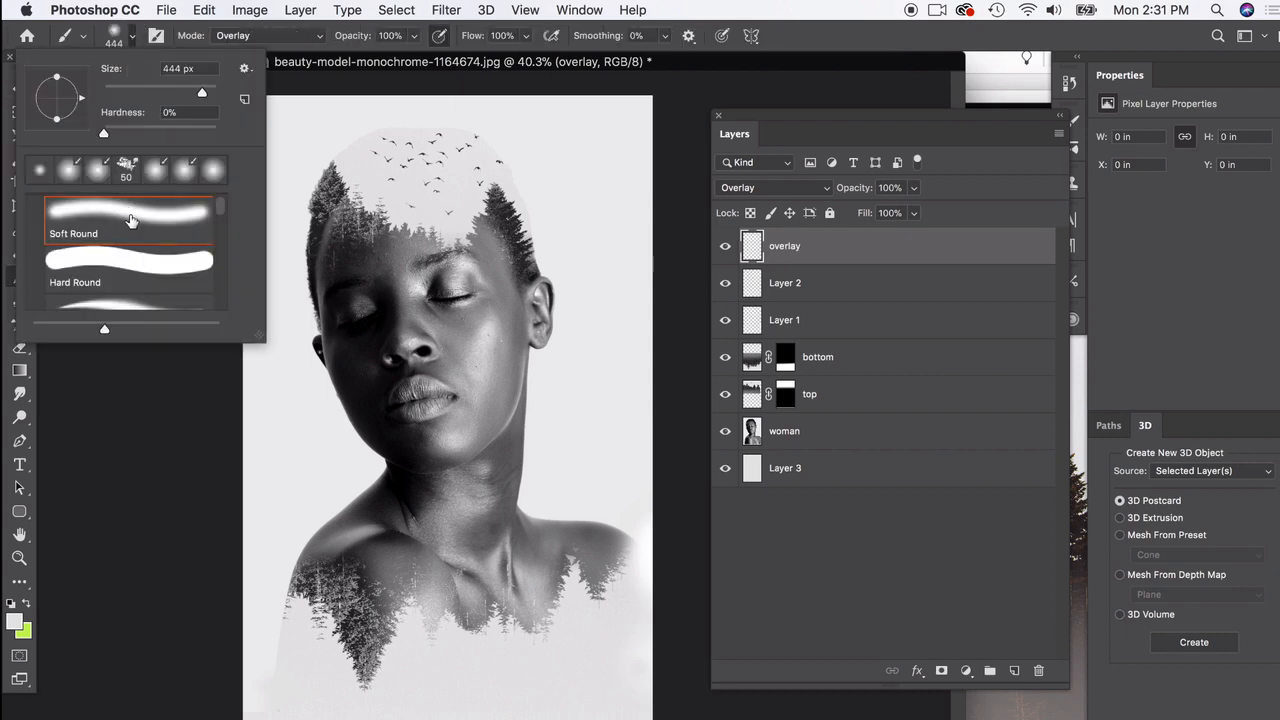
pyautogui.click(132, 39)
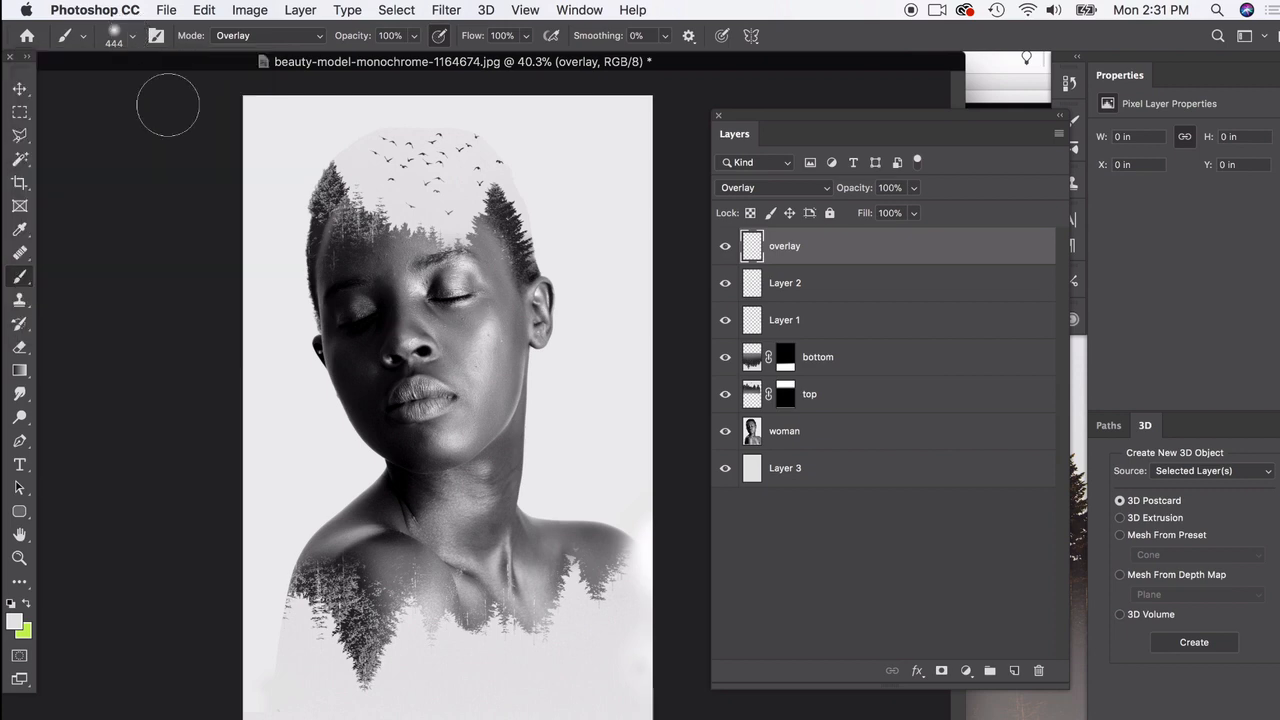
pyautogui.click(134, 42)
pyautogui.moveTo(203, 95); pyautogui.dragTo(201, 91)
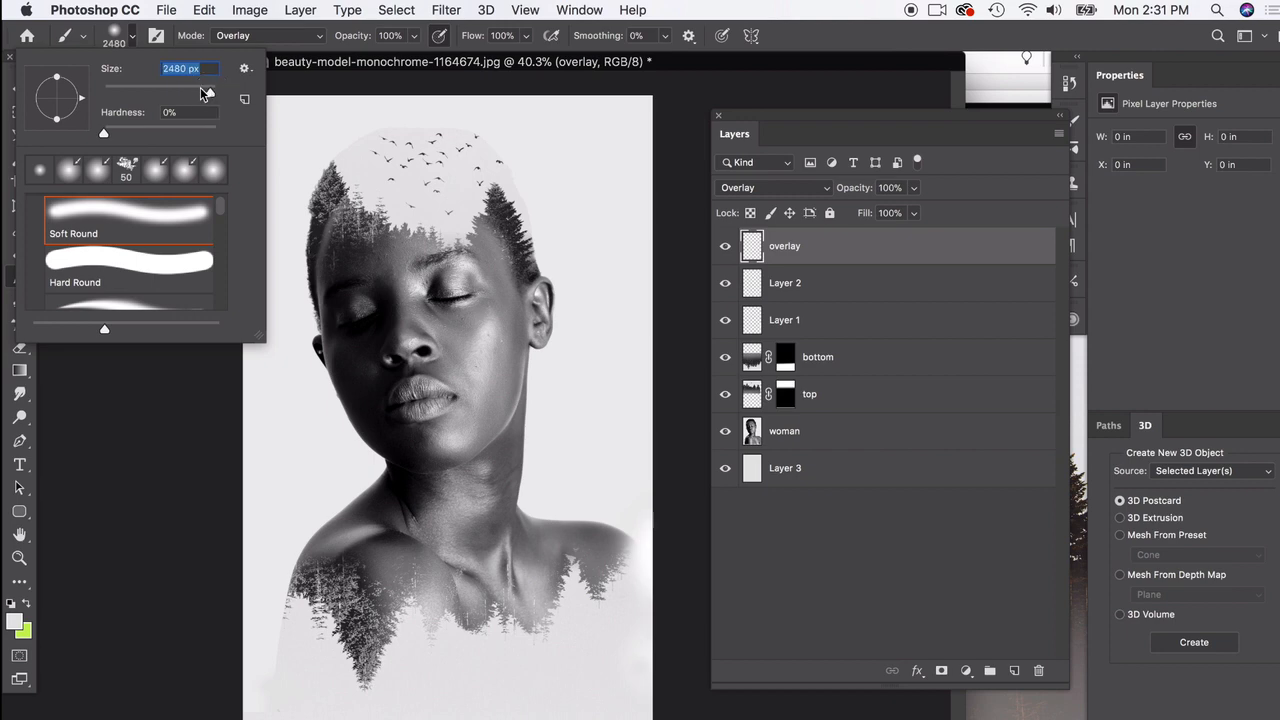
pyautogui.write('1500')
pyautogui.press('Return')
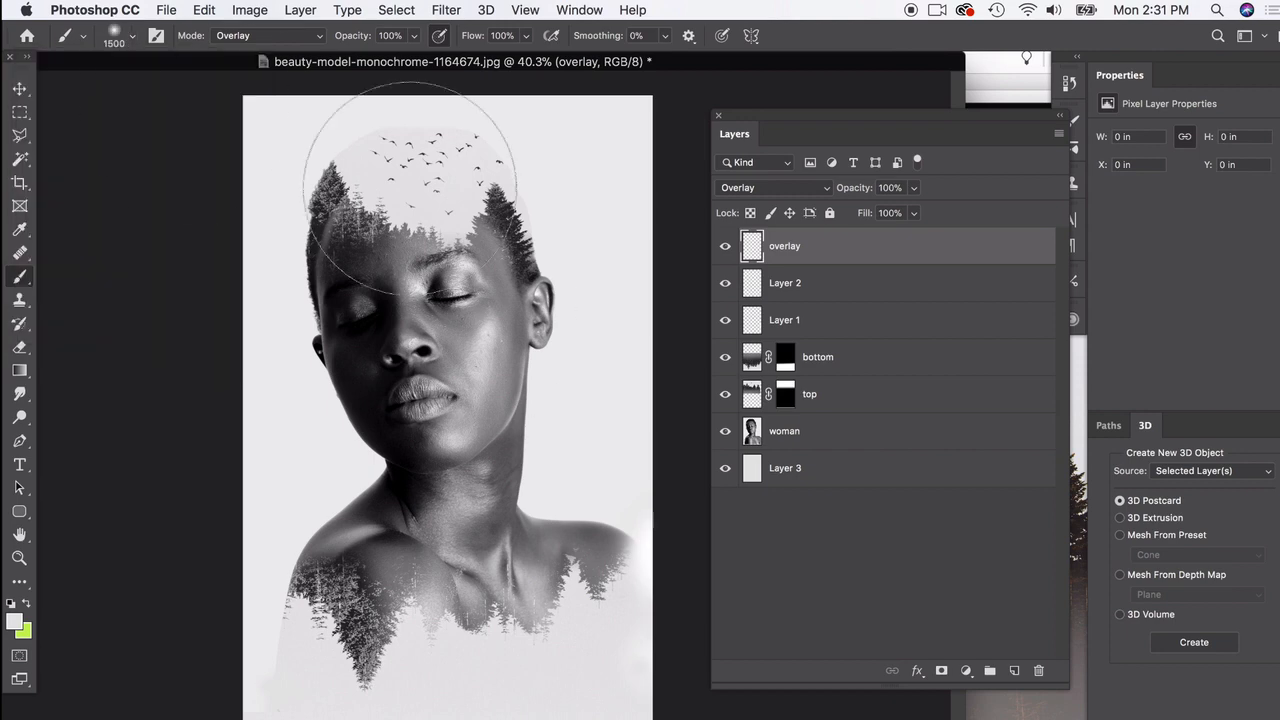
pyautogui.click(115, 38)
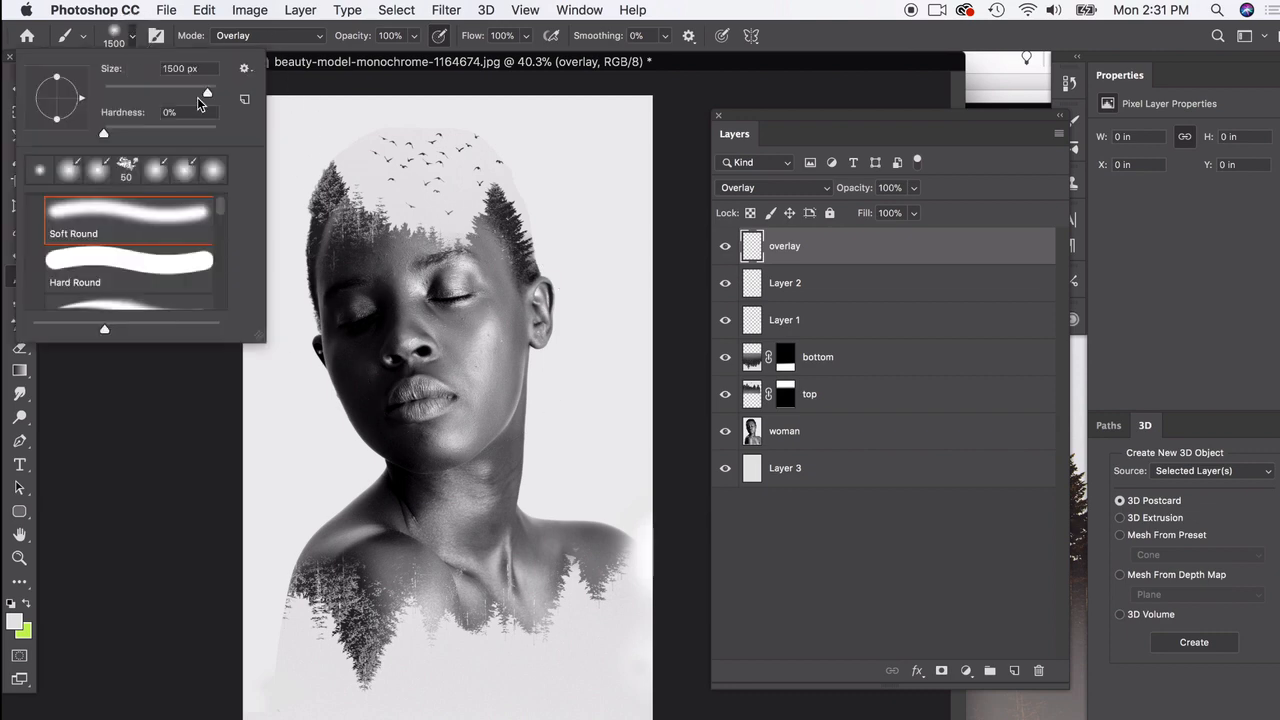
pyautogui.write('2000')
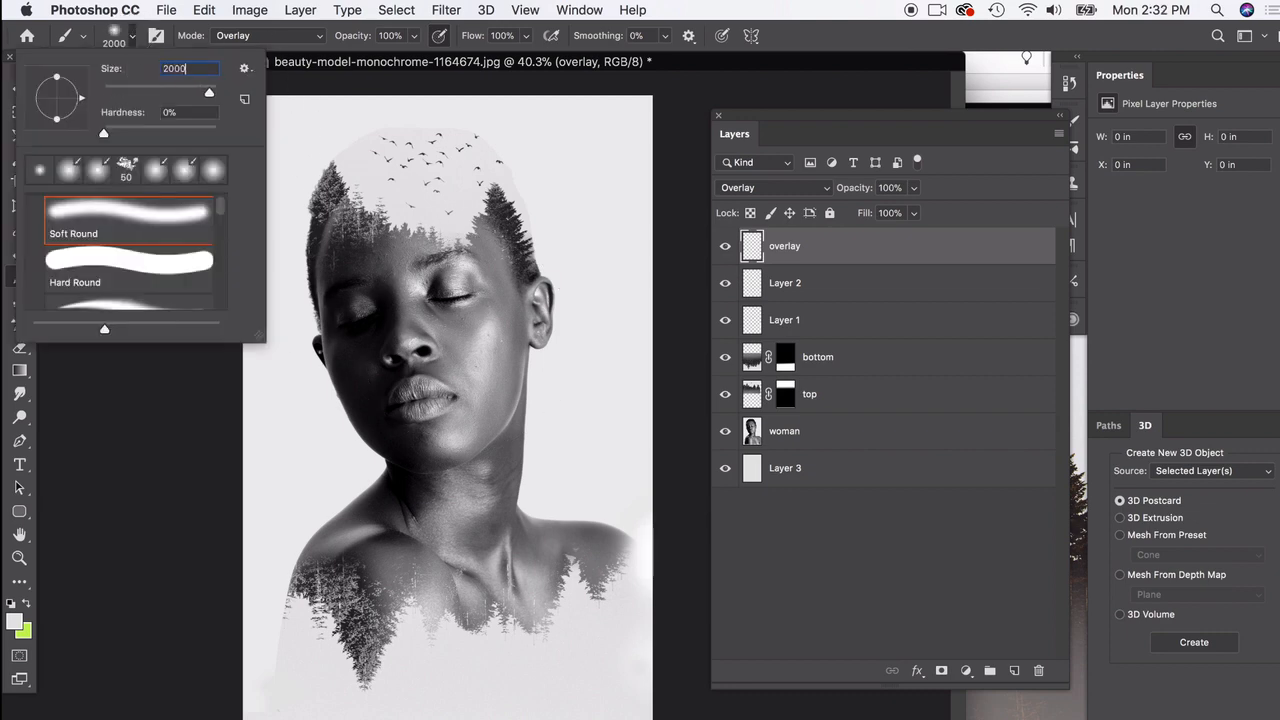
pyautogui.press('Return')
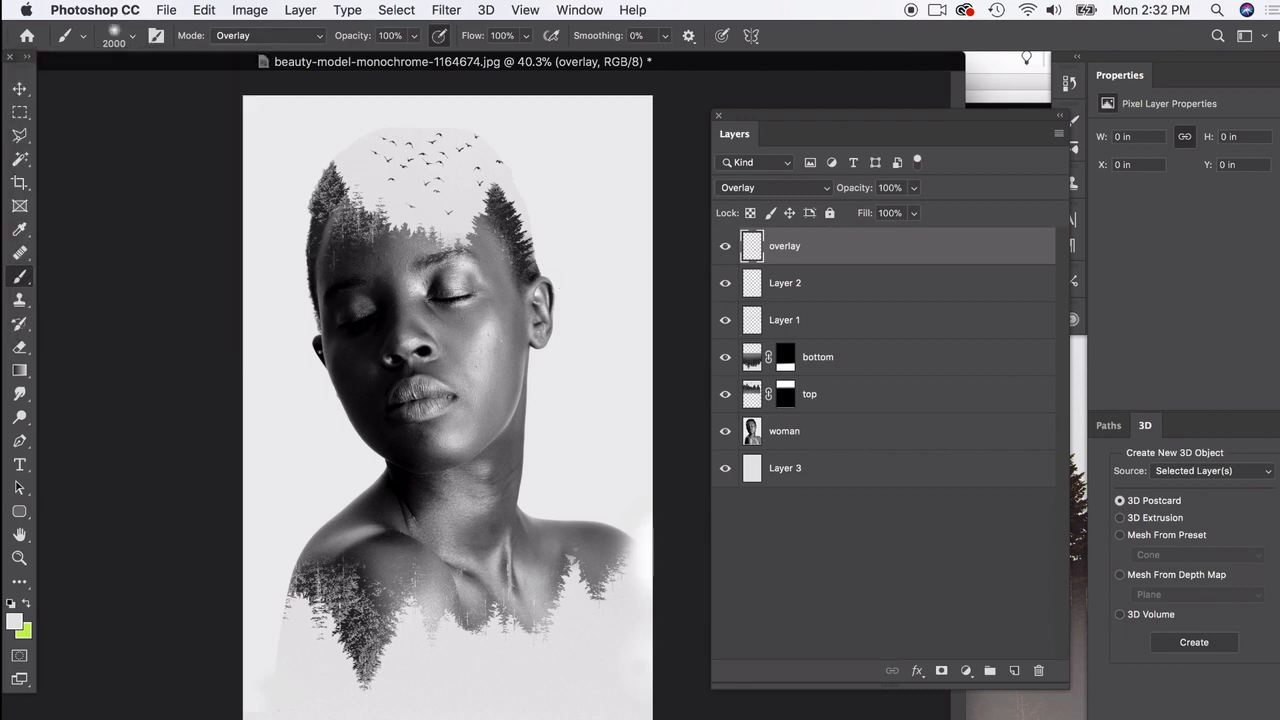
# Step: Set the foreground colour to violet 743df1 and dab it over the upper right of the head and the lower-left shoulder
pyautogui.click(15, 623)
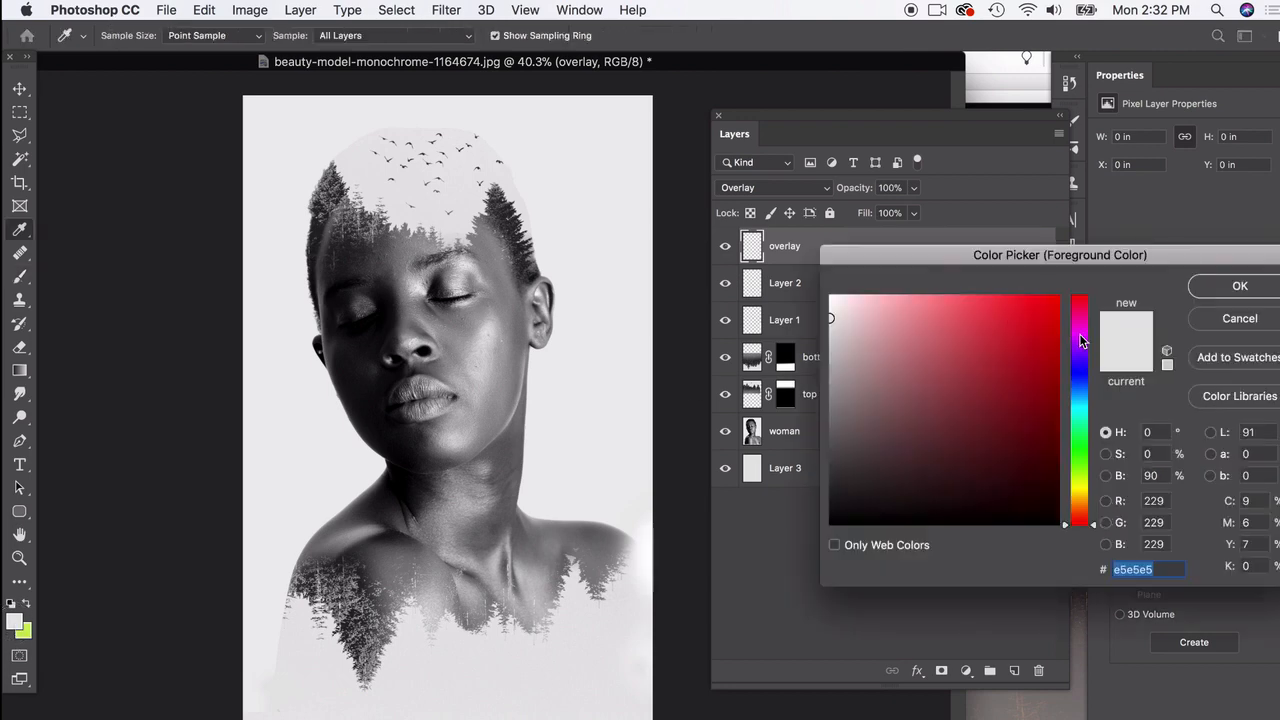
pyautogui.moveTo(1080, 330); pyautogui.dragTo(1084, 349)
pyautogui.click(1088, 365)
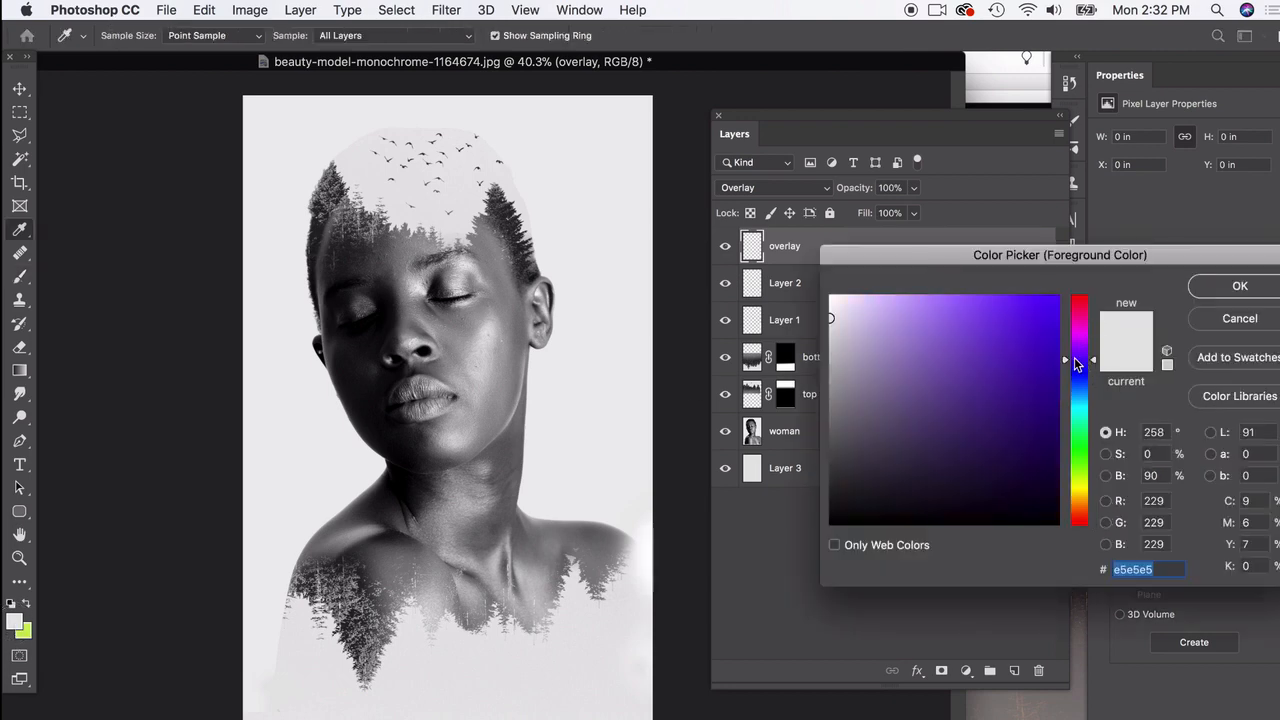
pyautogui.click(1015, 317)
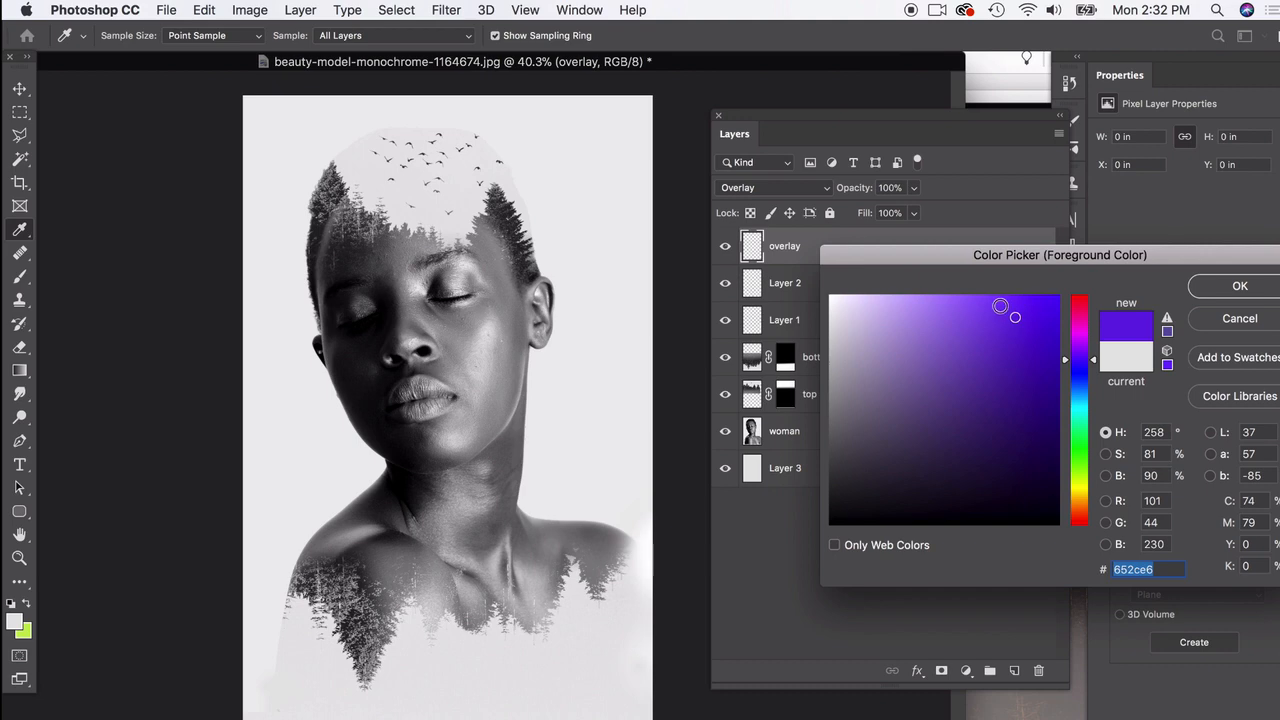
pyautogui.click(1000, 306)
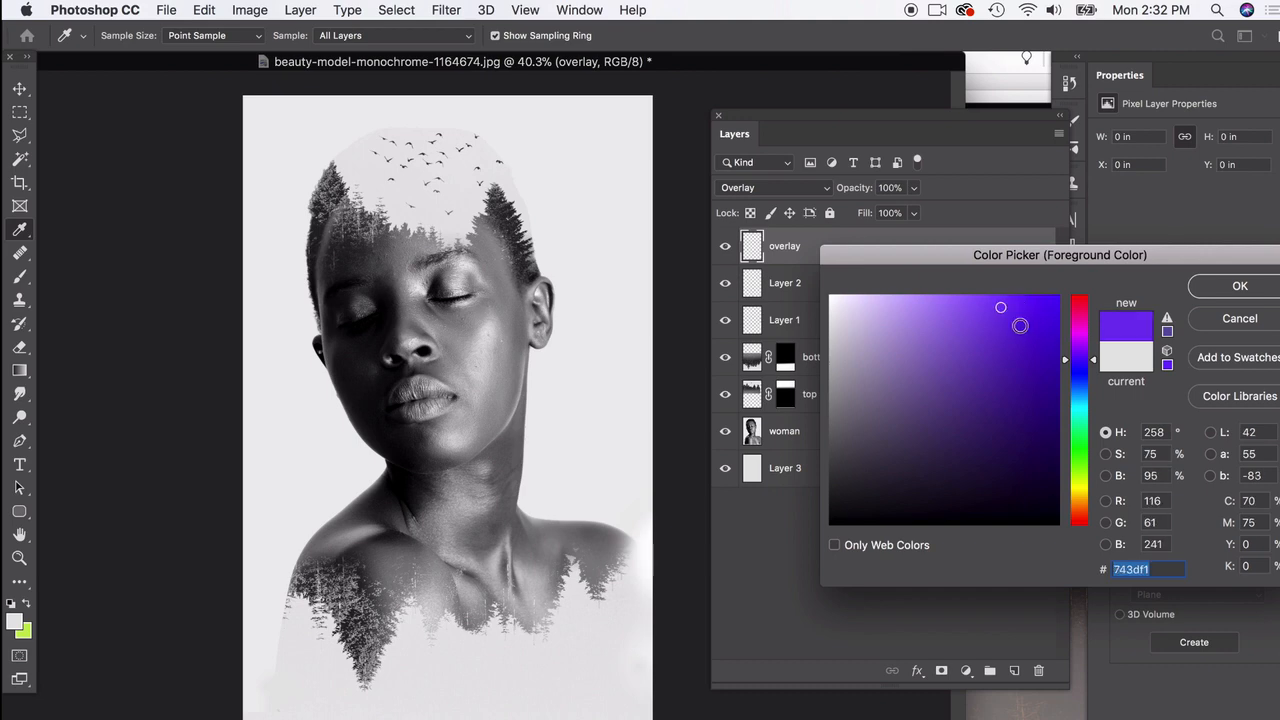
pyautogui.click(1266, 292)
pyautogui.press('b')
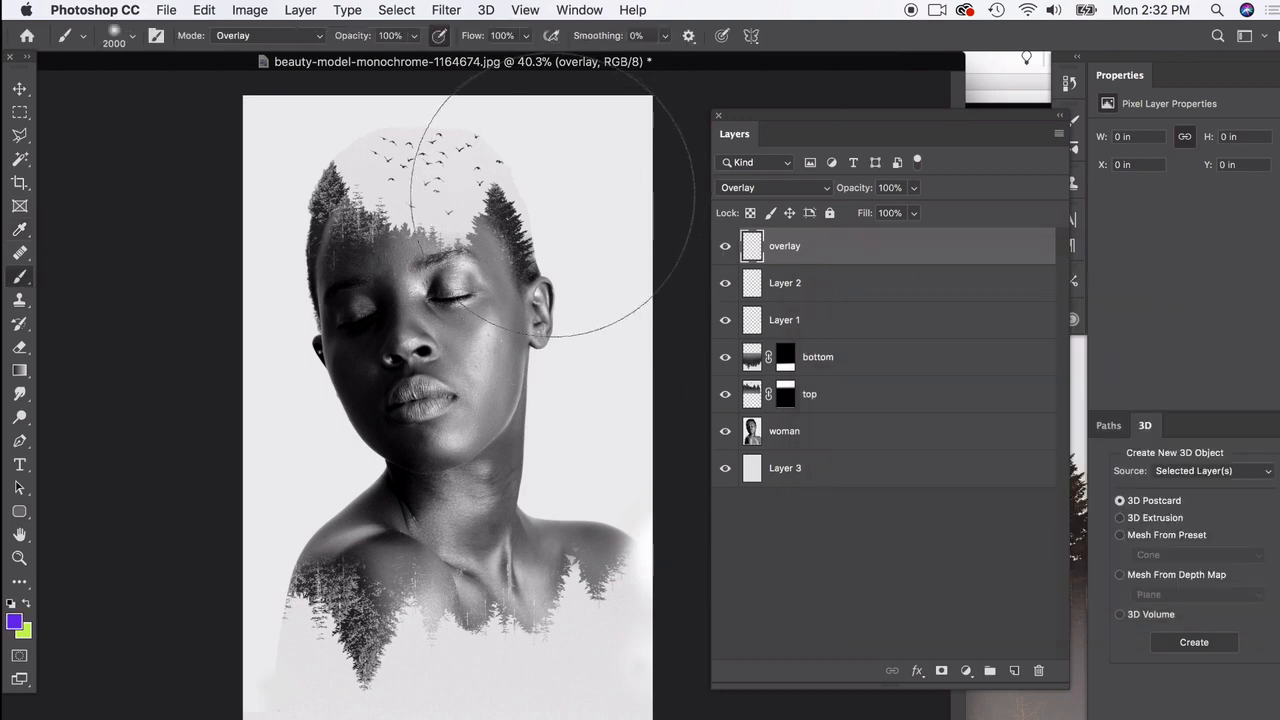
pyautogui.click(550, 199)
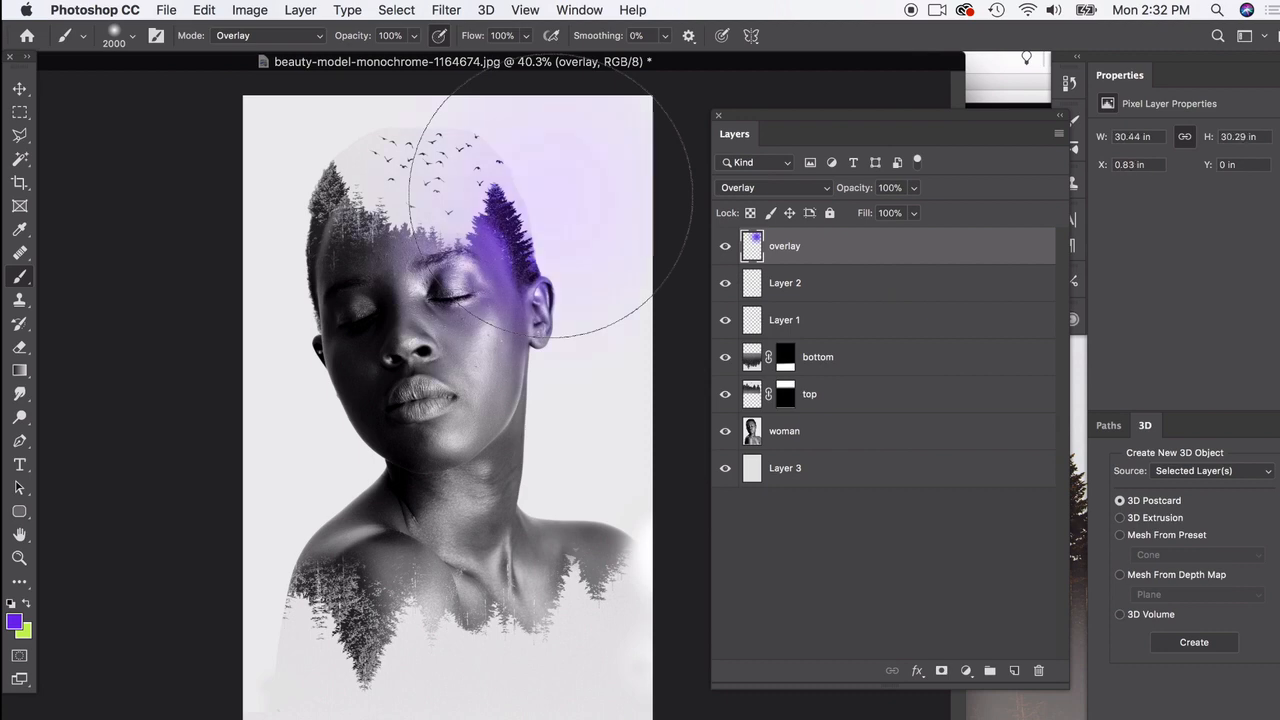
pyautogui.click(310, 544)
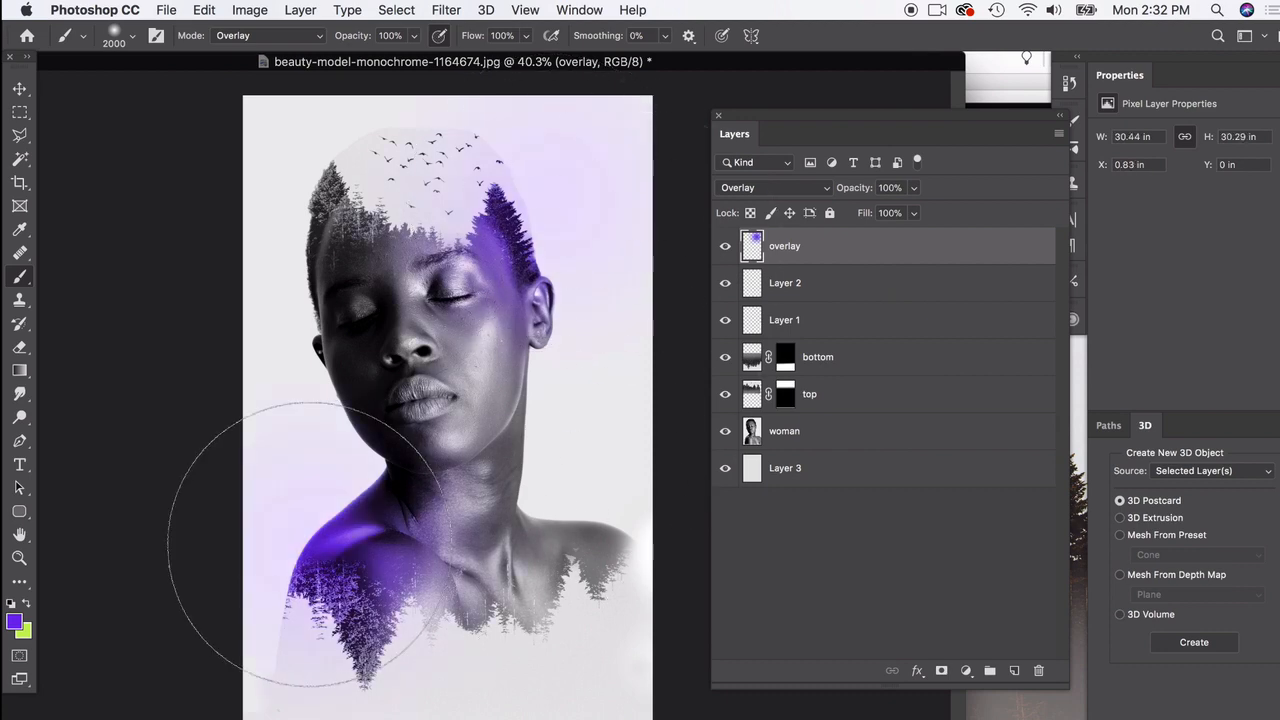
# Step: Change the foreground colour to pinkish red, dab it over the upper-left trees, the right shoulder and the left cheek, and undo the cheek dab
pyautogui.click(15, 624)
pyautogui.click(1088, 320)
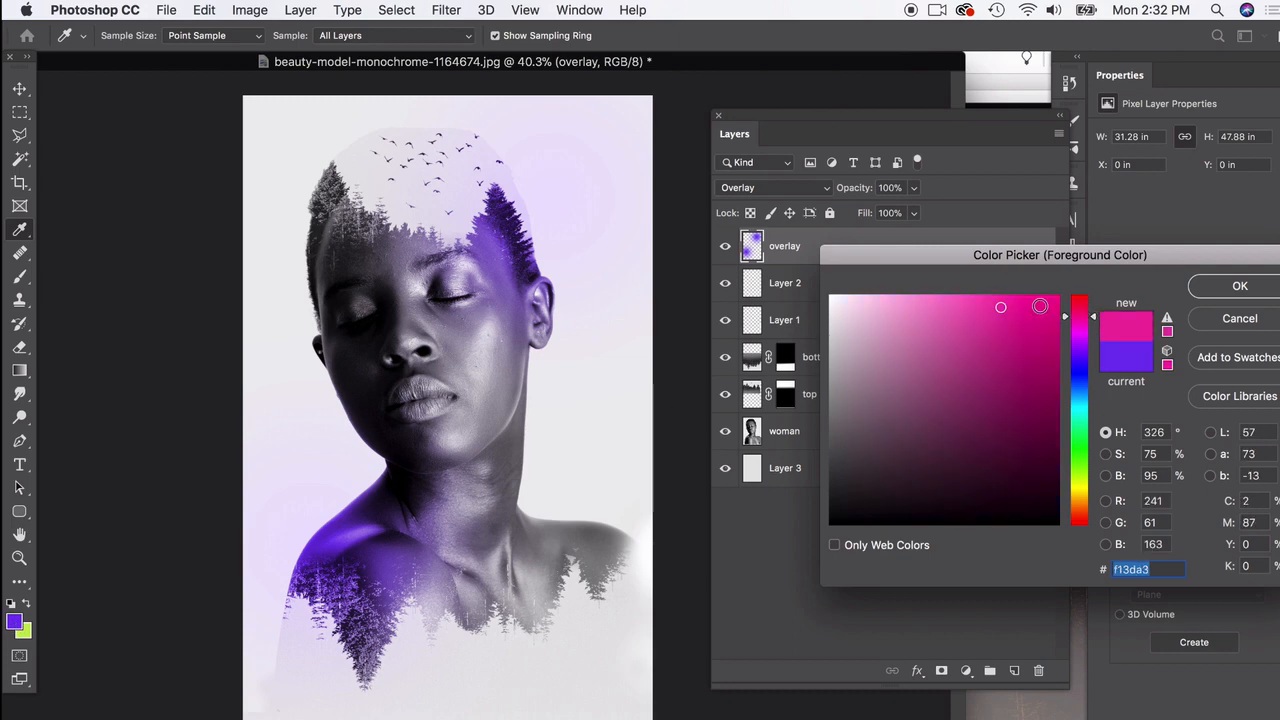
pyautogui.click(1079, 303)
pyautogui.click(1240, 286)
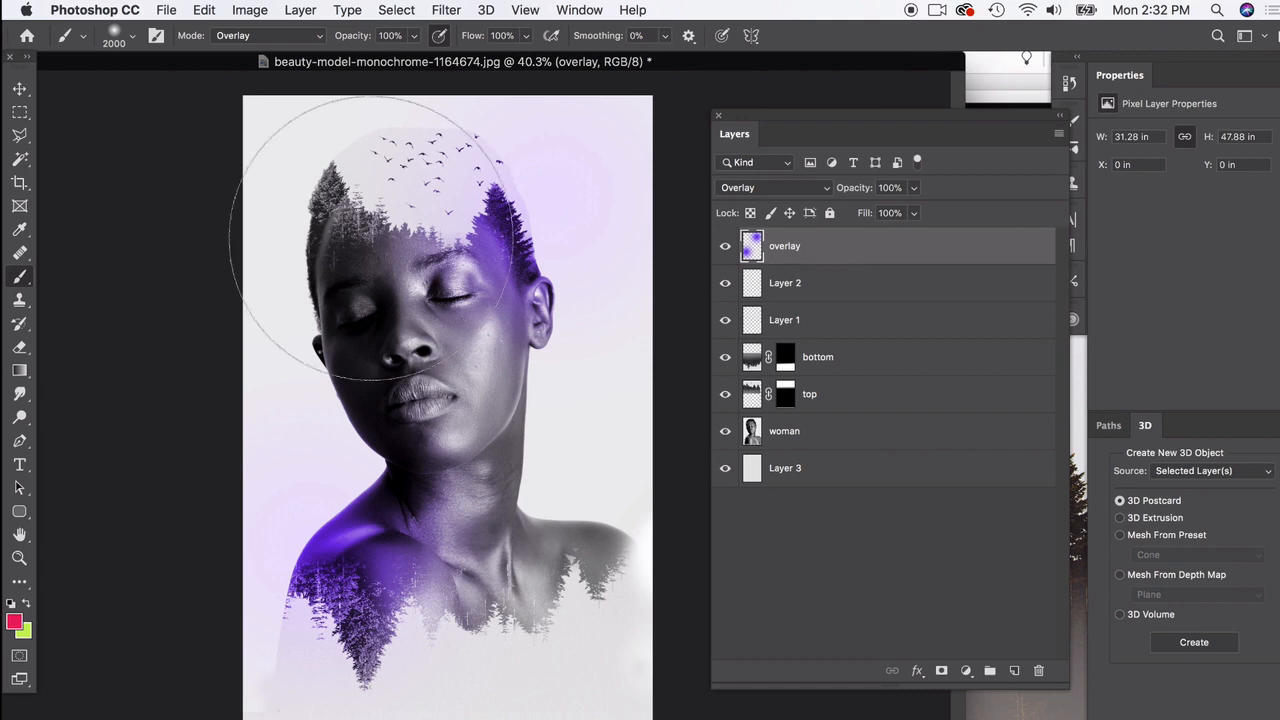
pyautogui.click(290, 200)
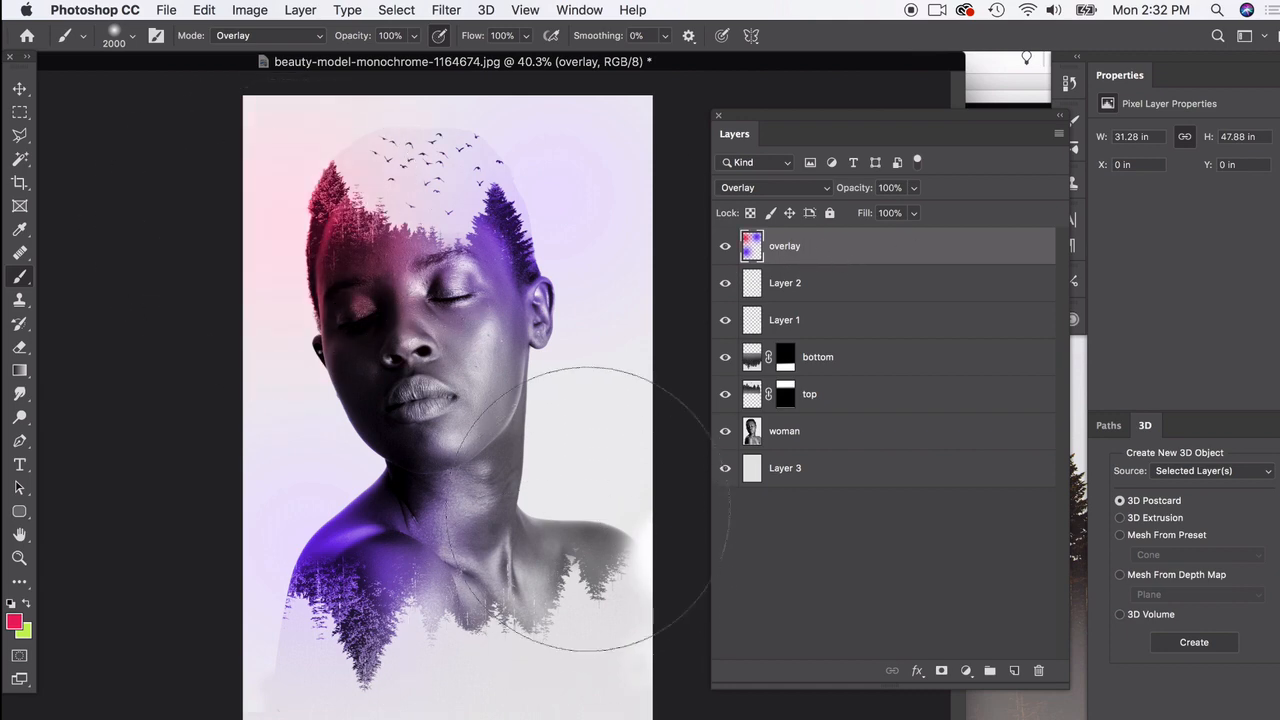
pyautogui.click(615, 520)
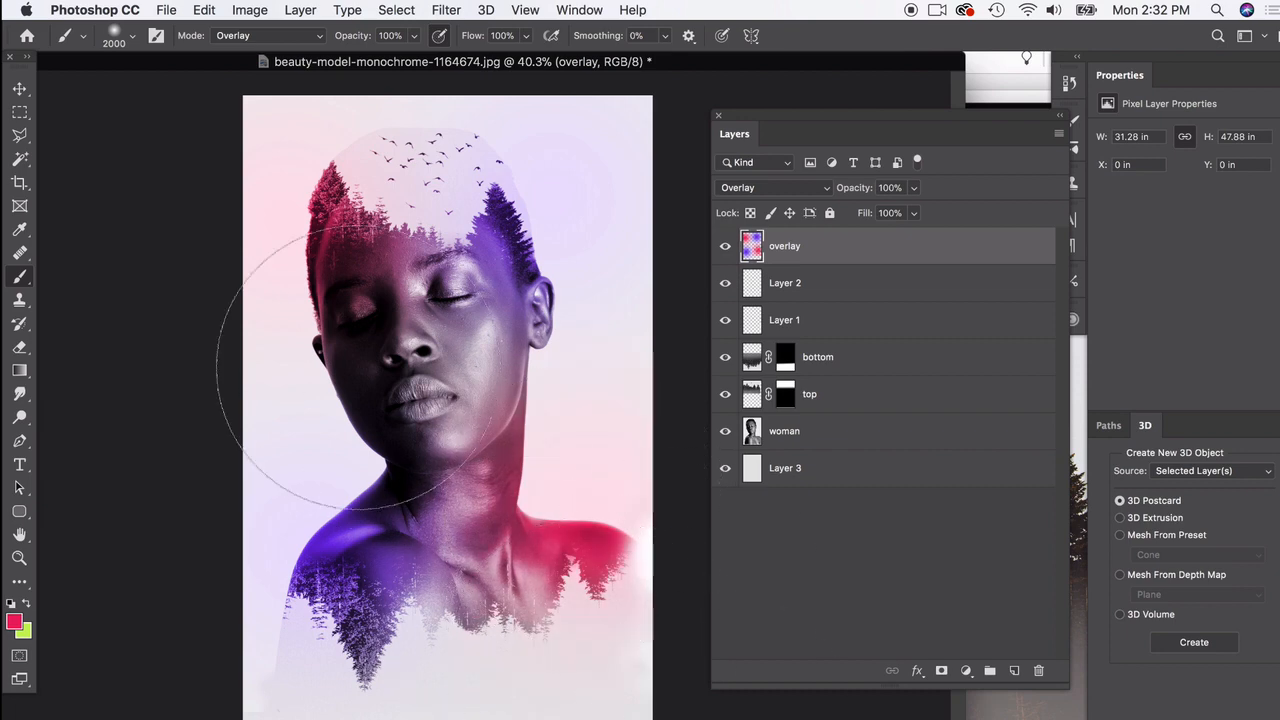
pyautogui.click(345, 385)
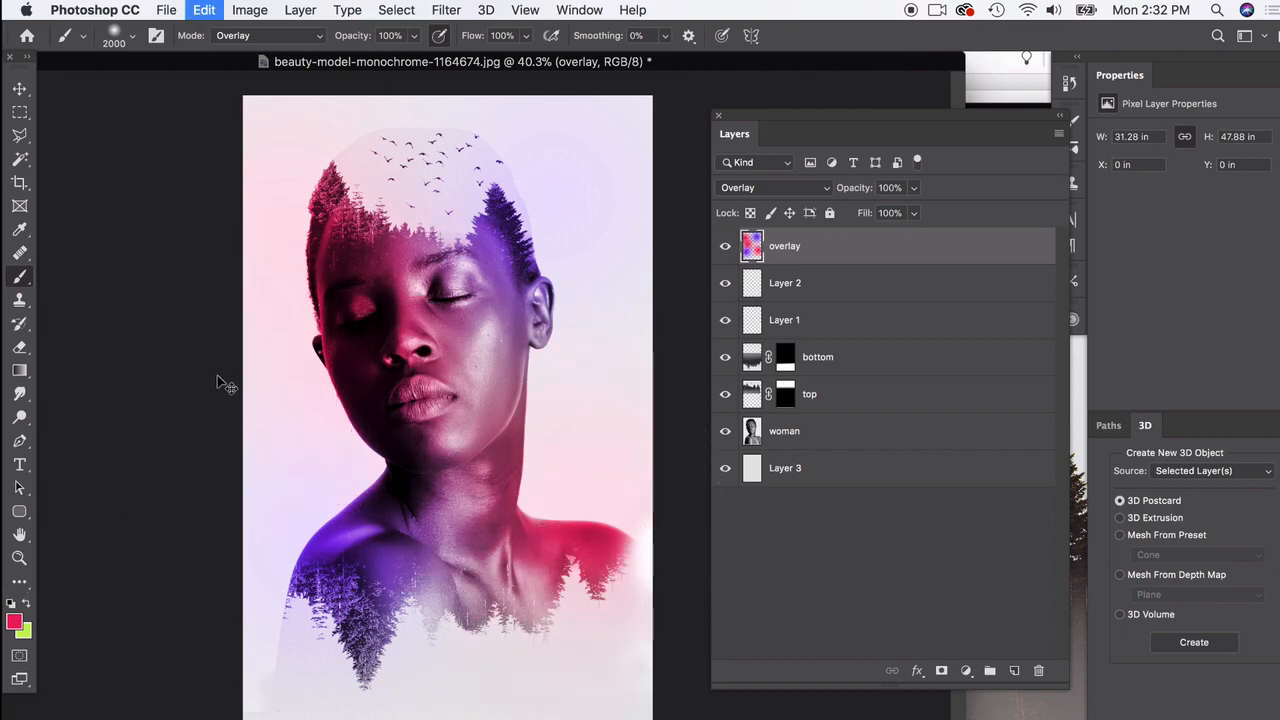
pyautogui.press('super+z')
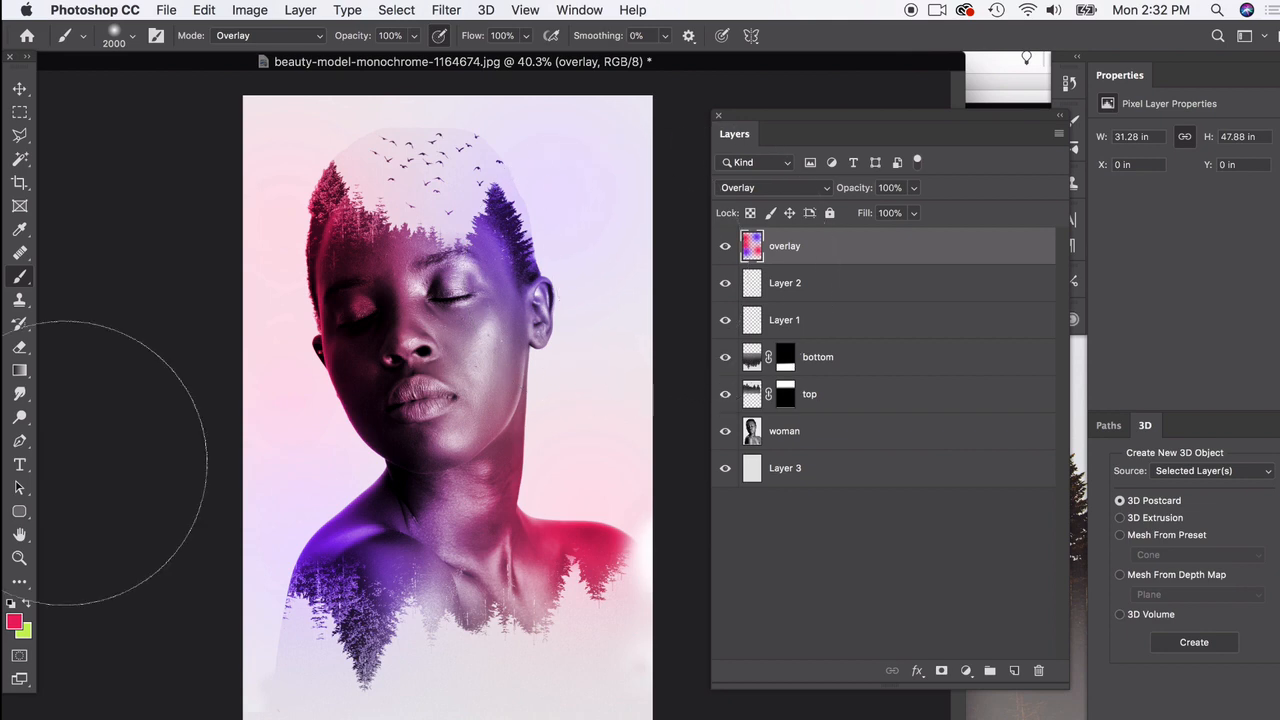
# Step: Swap the colours, set the foreground to orange fb9e31, and dab it right of the neck and left of the chin
pyautogui.click(26, 603)
pyautogui.click(14, 624)
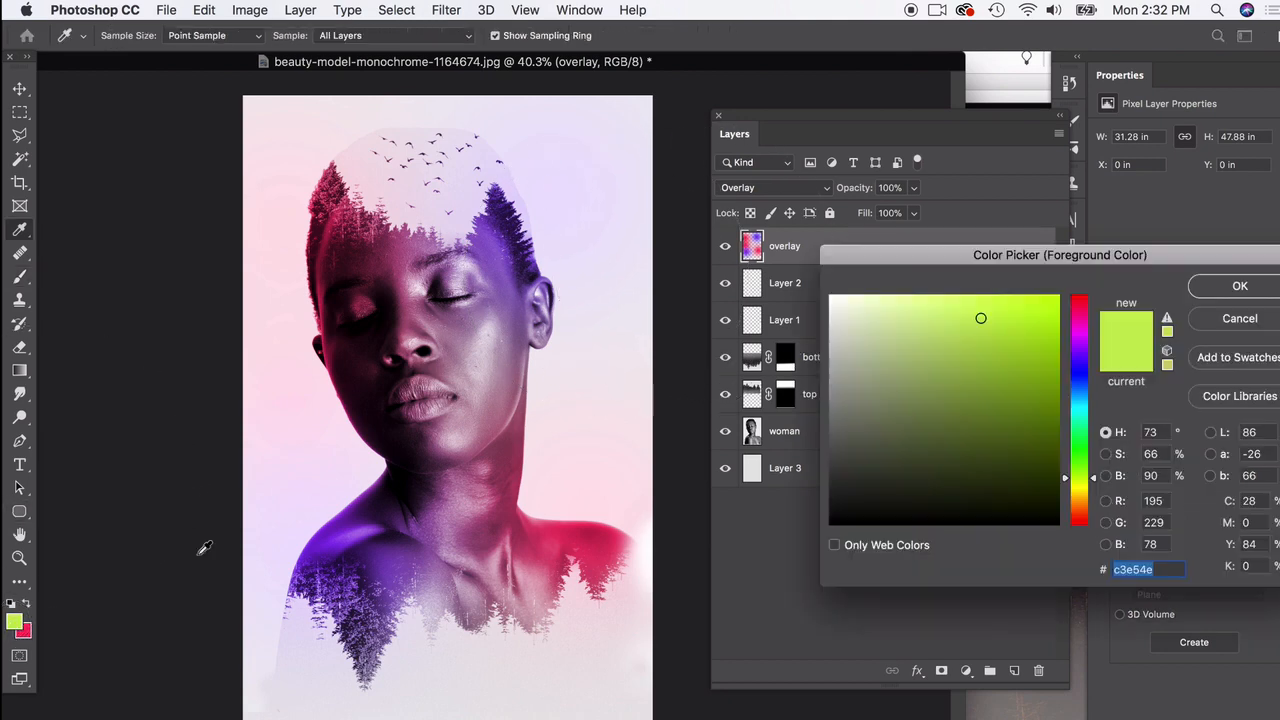
pyautogui.click(1087, 504)
pyautogui.click(1014, 298)
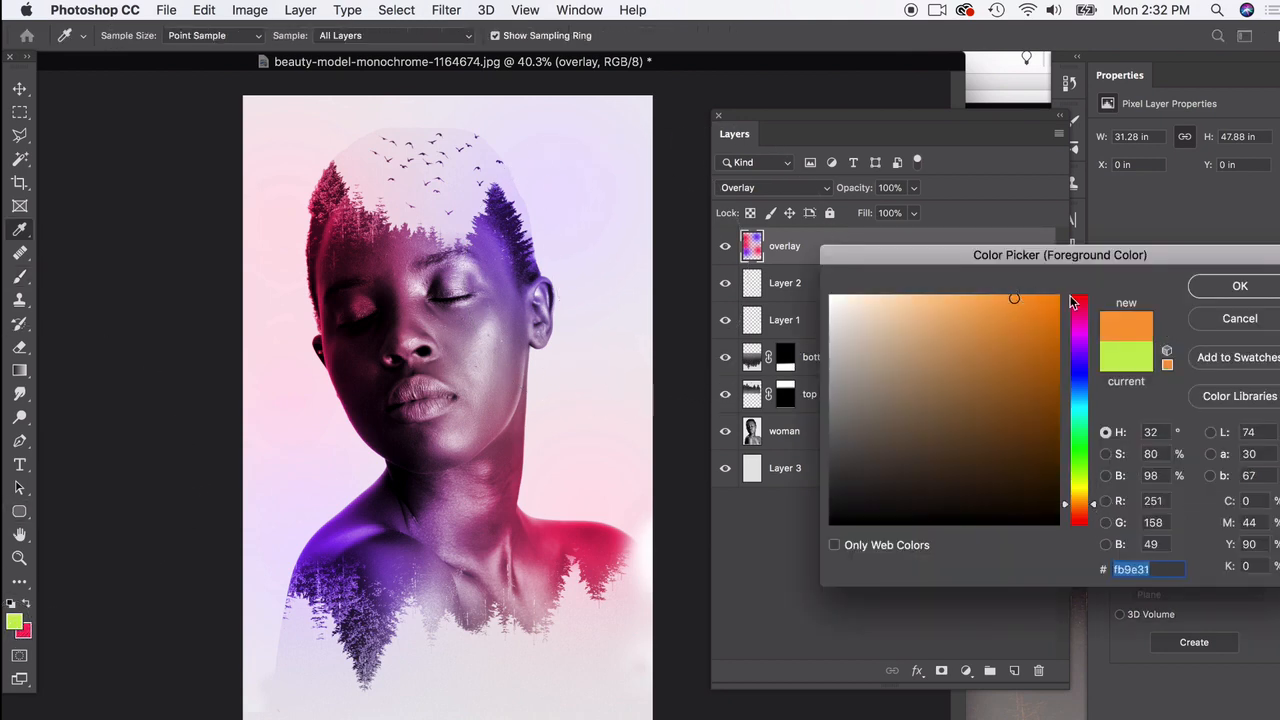
pyautogui.click(1240, 287)
pyautogui.click(665, 290)
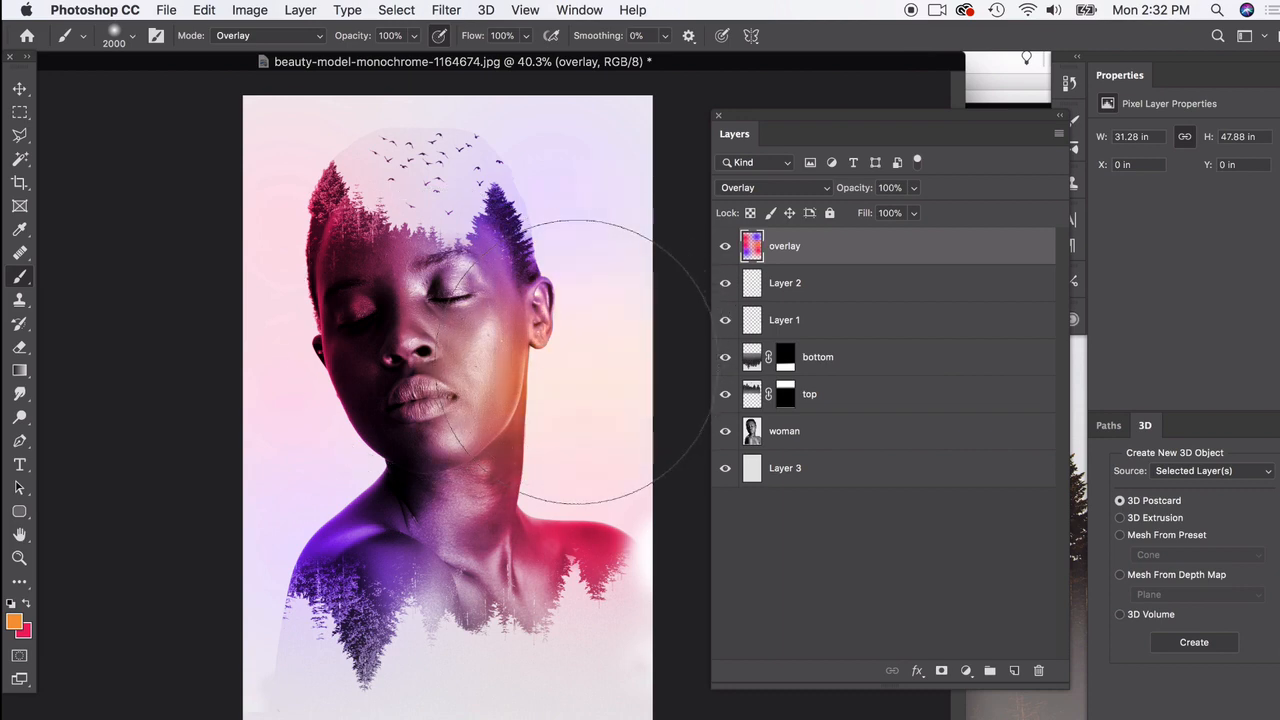
pyautogui.click(286, 450)
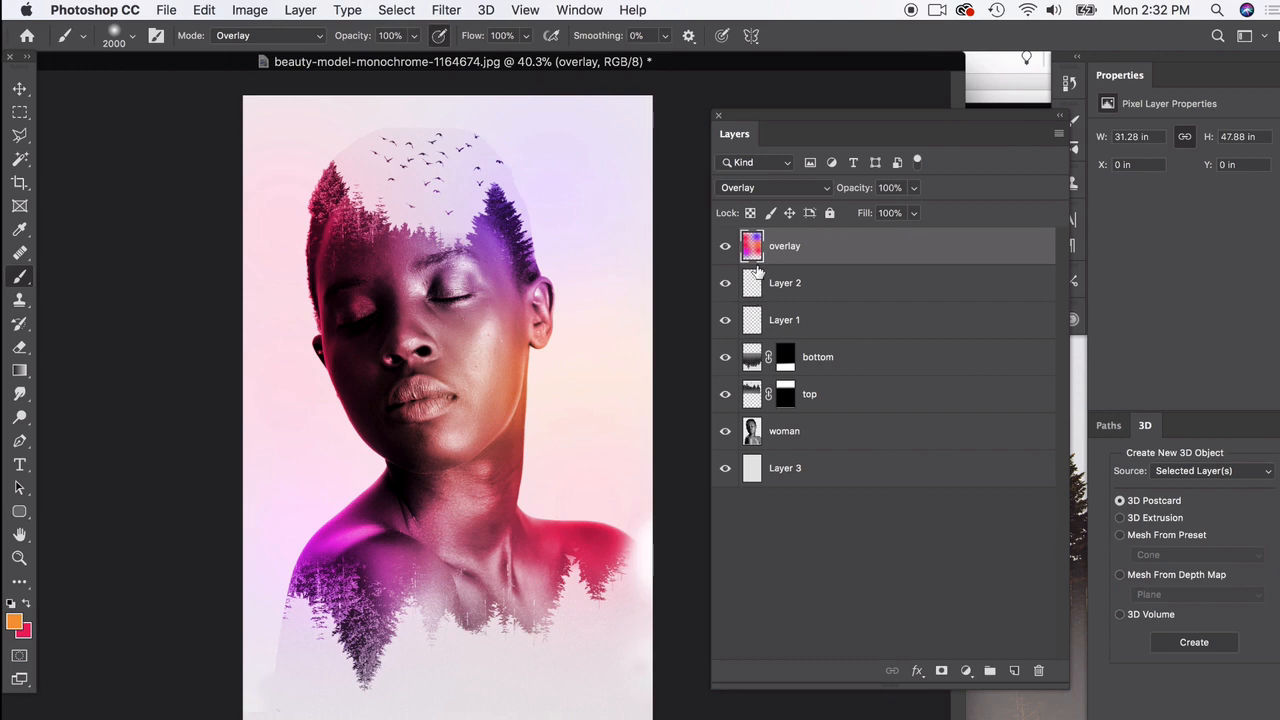
# Step: Compare the portrait with the overlay layer hidden and shown, and delete that layer
pyautogui.click(726, 250)
pyautogui.click(726, 250)
pyautogui.moveTo(883, 249); pyautogui.dragTo(1040, 672)
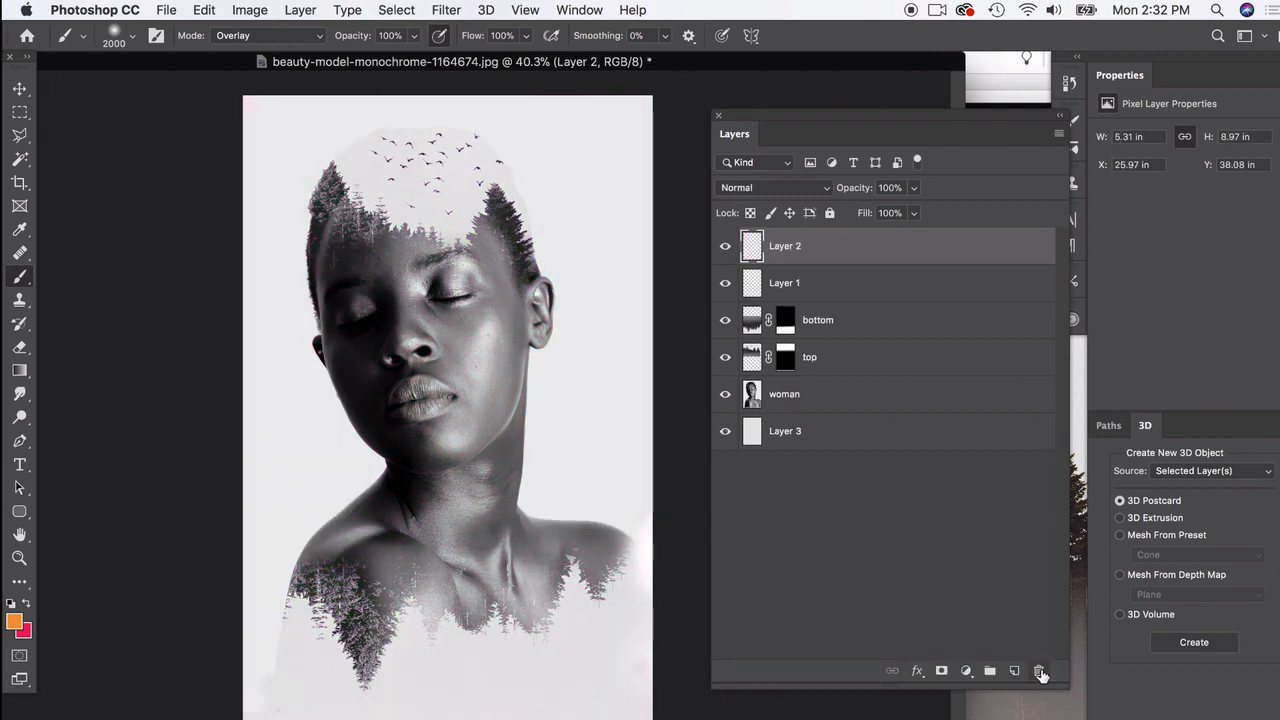
# Step: Add a new layer above Layer 2, set its blend mode to Overlay, and name it overlay
pyautogui.click(1014, 670)
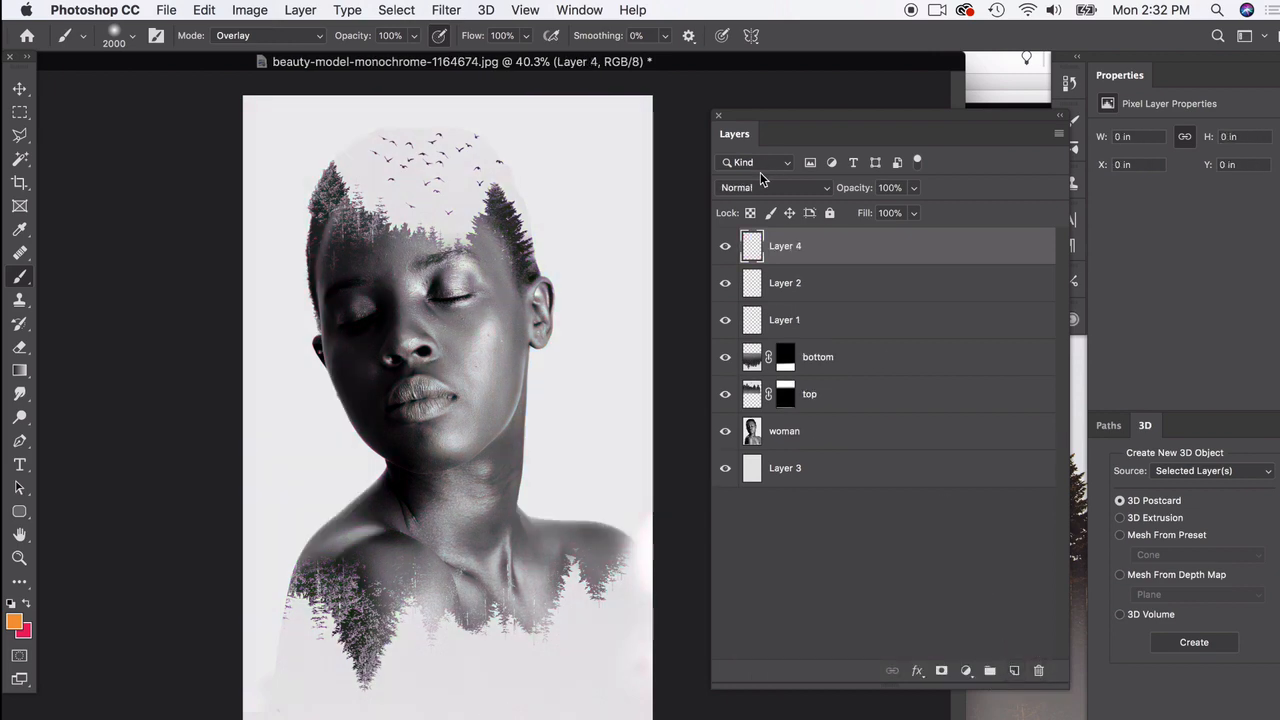
pyautogui.click(767, 190)
pyautogui.click(757, 373)
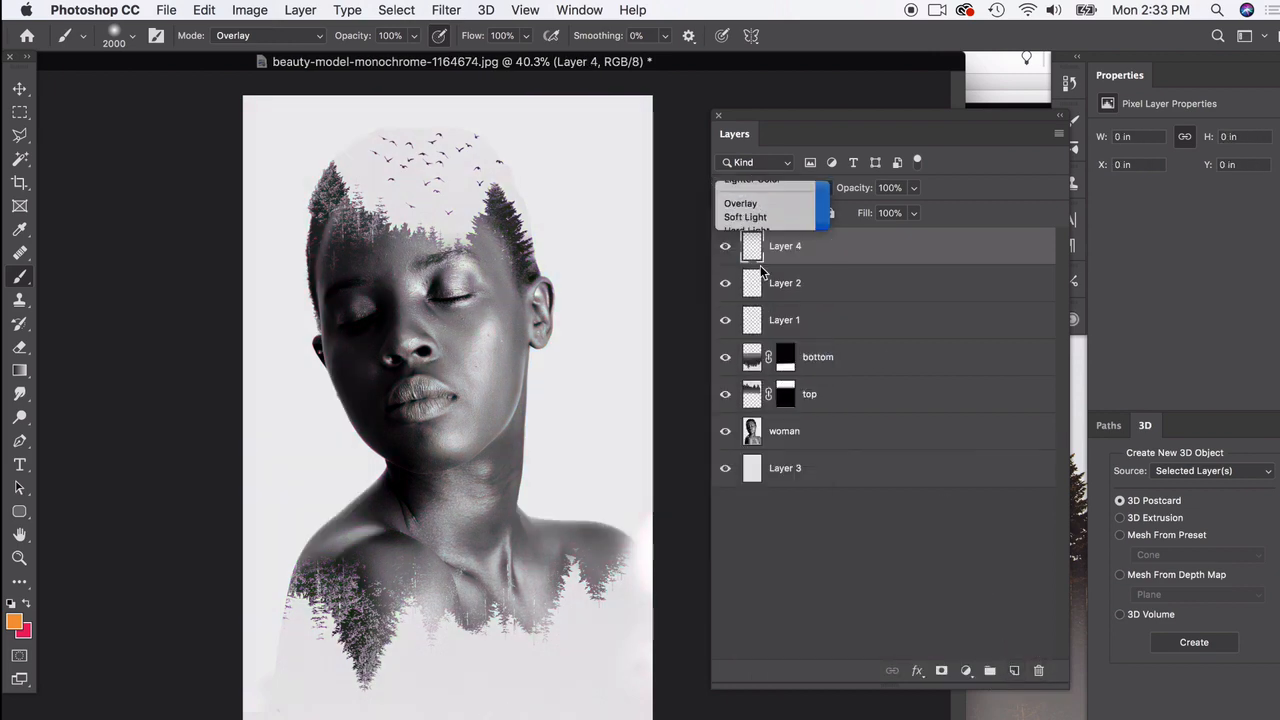
pyautogui.doubleClick(780, 247)
pyautogui.write('ov')
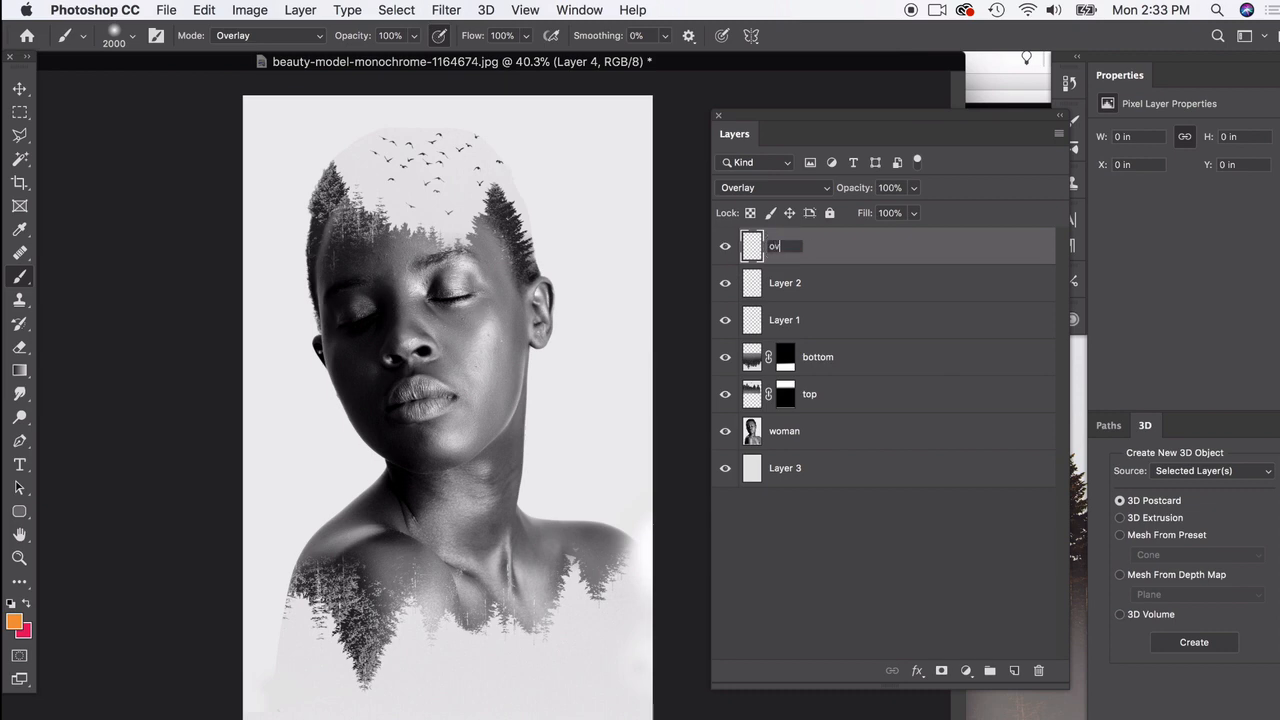
pyautogui.write('erlay')
pyautogui.press('Return')
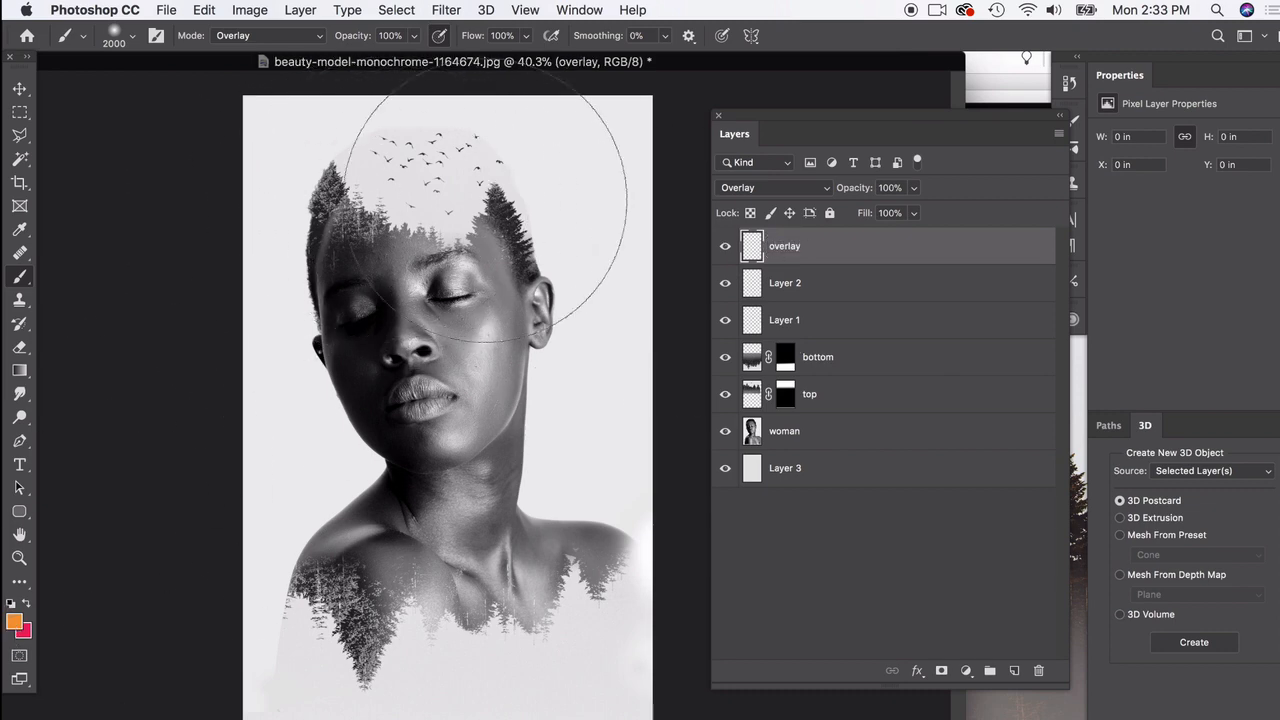
# Step: Paint orange over the treetops and birds, and pinkish red fa3b63 across the middle of the face on the overlay layer
pyautogui.click(315, 167)
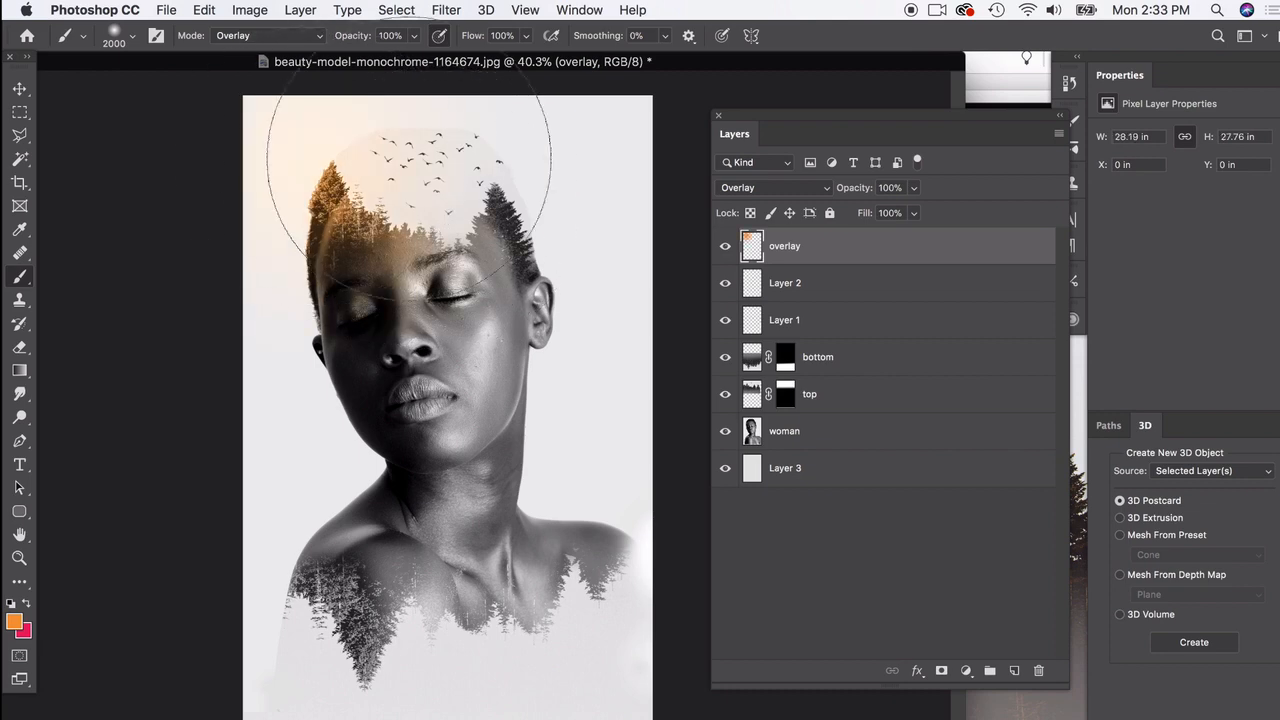
pyautogui.click(480, 218)
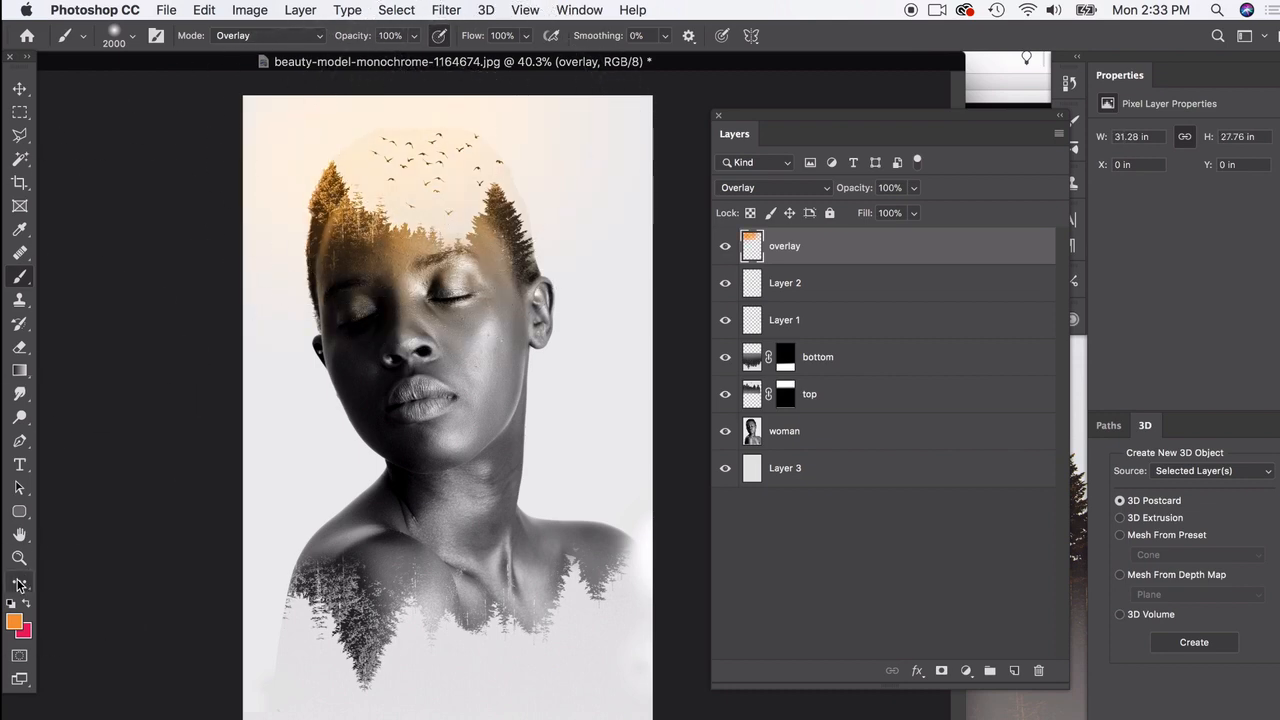
pyautogui.click(27, 603)
pyautogui.click(14, 621)
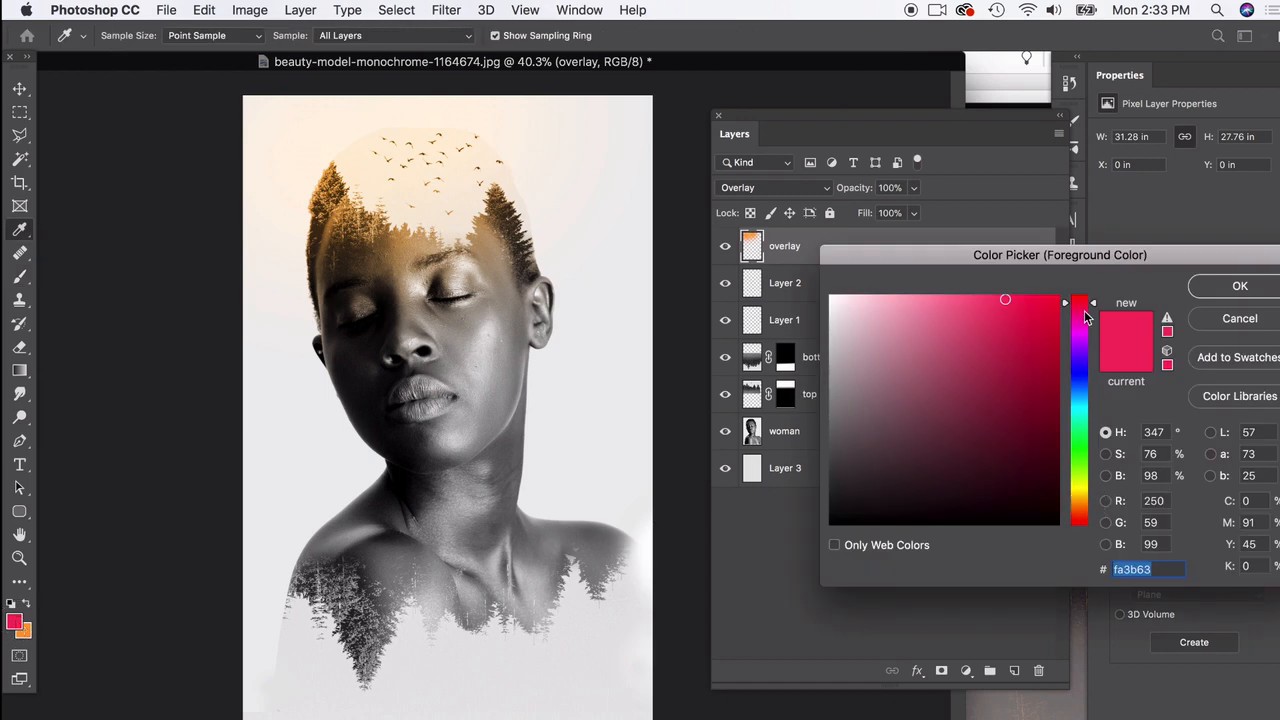
pyautogui.click(1239, 286)
pyautogui.press('b')
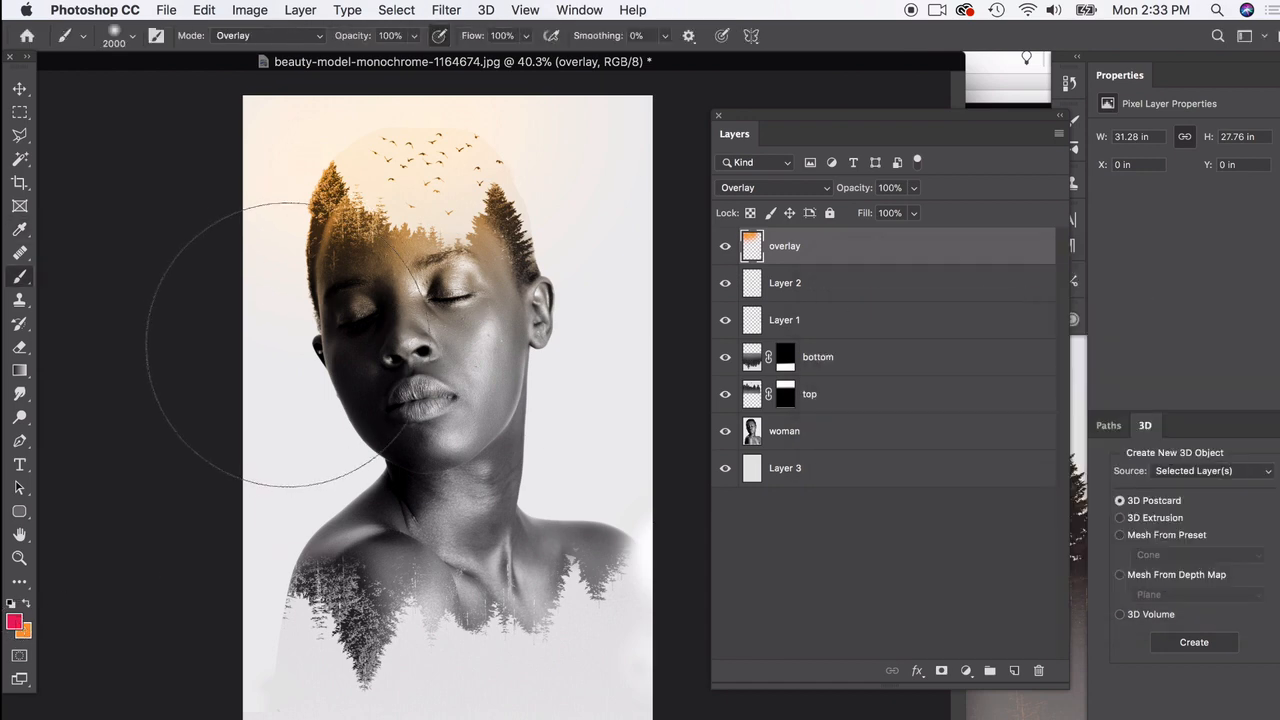
pyautogui.moveTo(257, 314)
pyautogui.mouseDown()
pyautogui.moveTo(426, 270)
pyautogui.moveTo(640, 150)
pyautogui.moveTo(600, 160)
pyautogui.mouseUp()
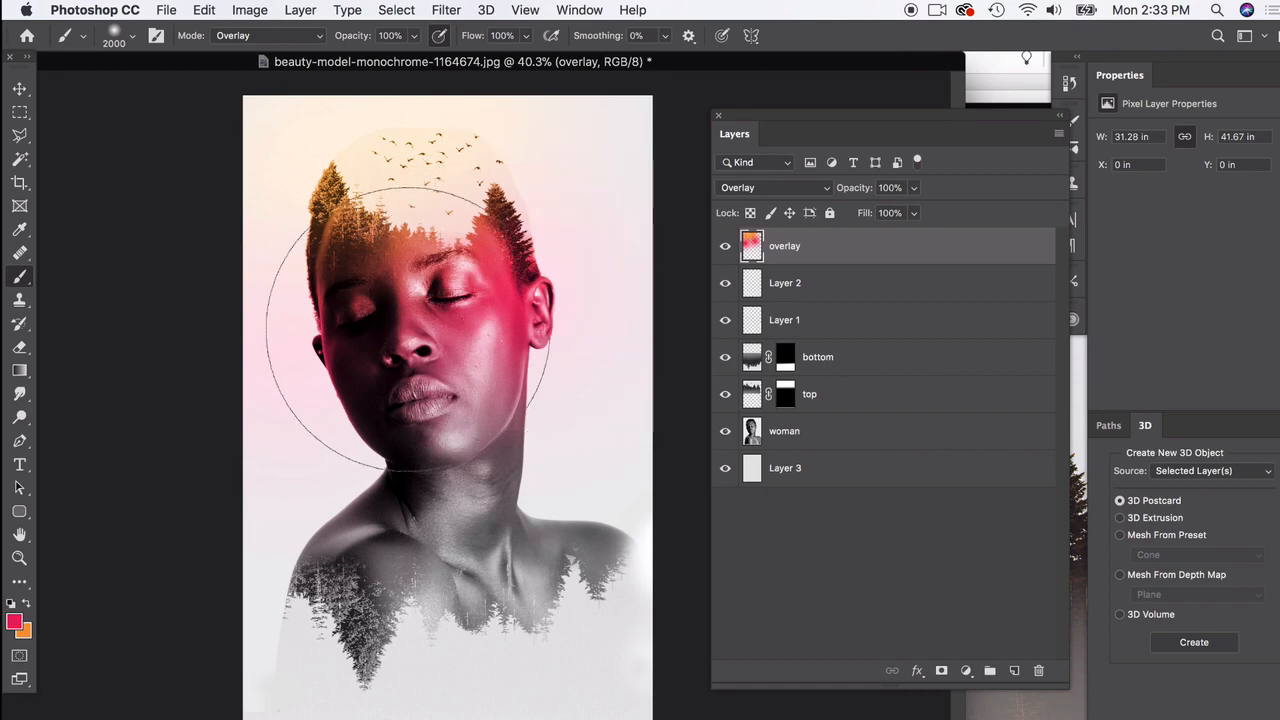
# Step: Set the foreground colour to violet b03bfa and brush it over the left neck and shoulder and the area right of the jaw
pyautogui.click(14, 623)
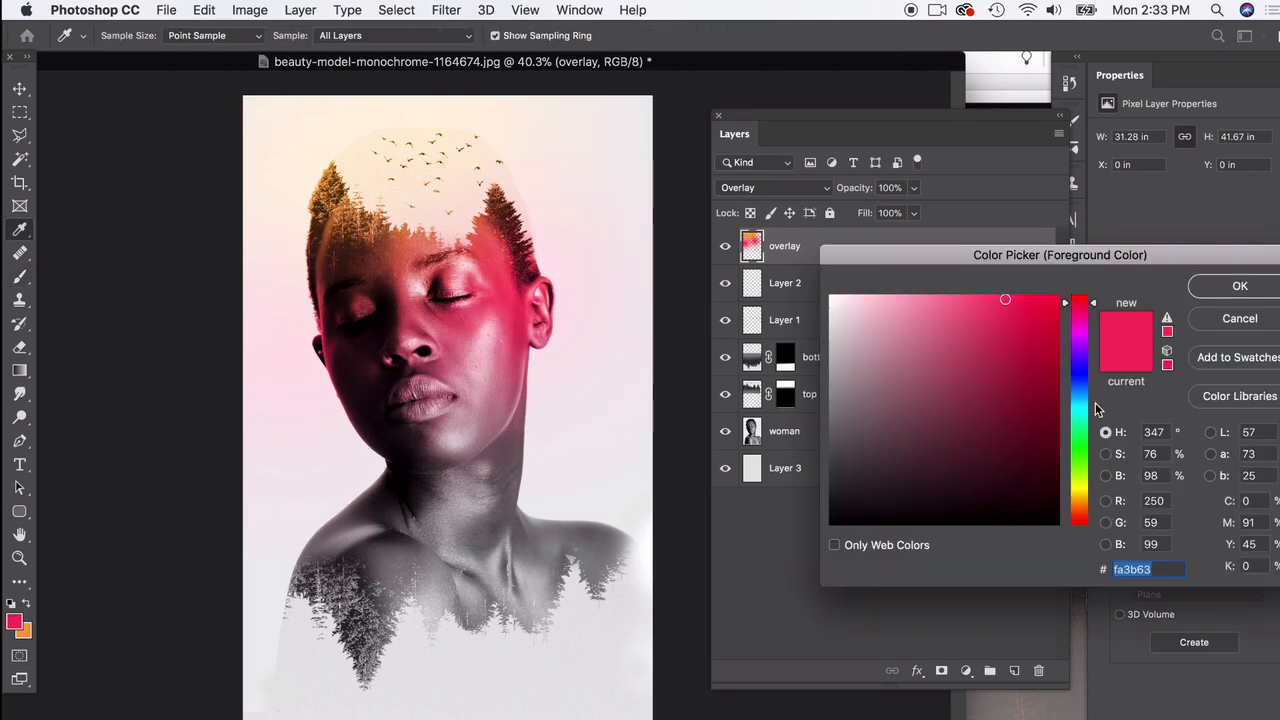
pyautogui.click(1094, 350)
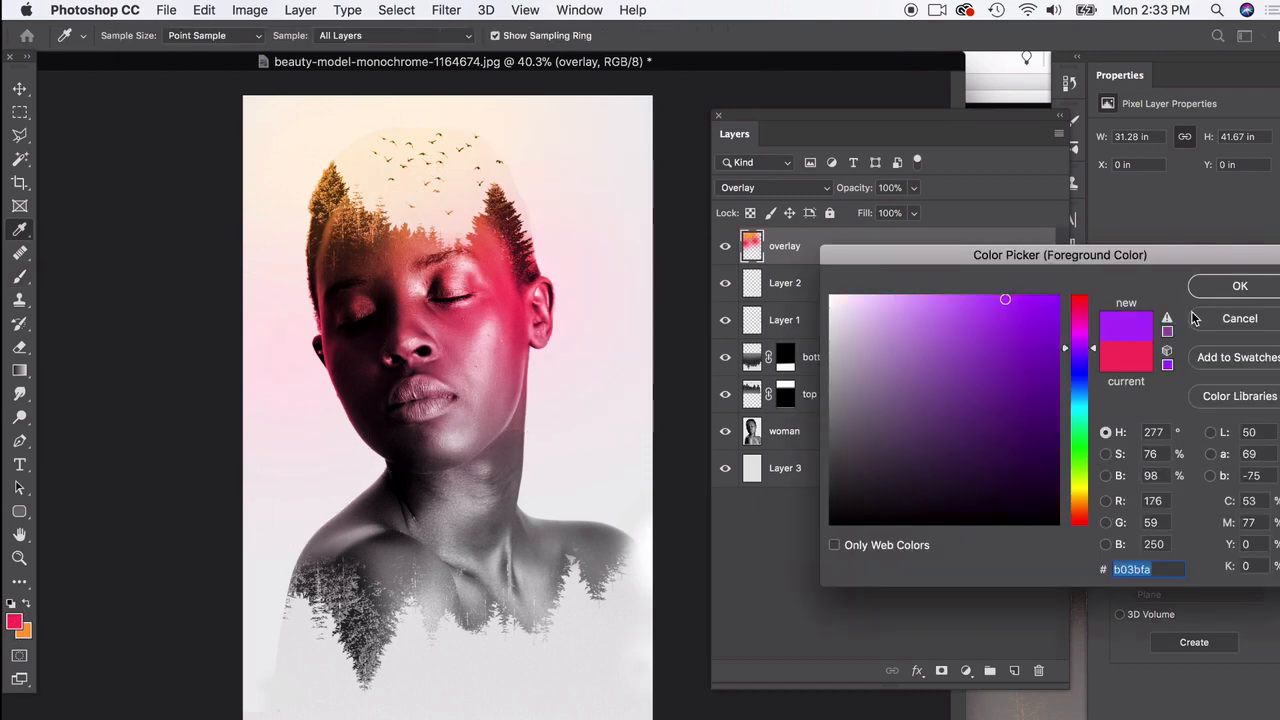
pyautogui.click(1238, 286)
pyautogui.moveTo(271, 443); pyautogui.dragTo(377, 500)
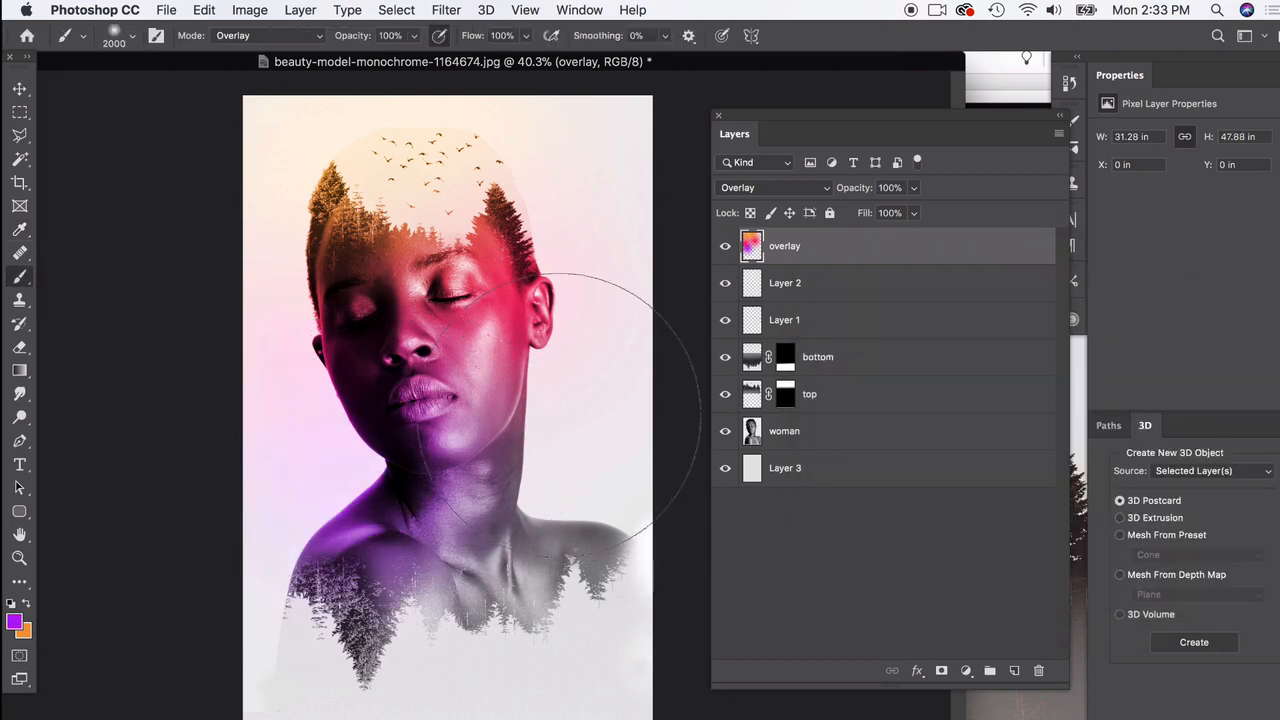
pyautogui.moveTo(623, 426); pyautogui.dragTo(530, 442)
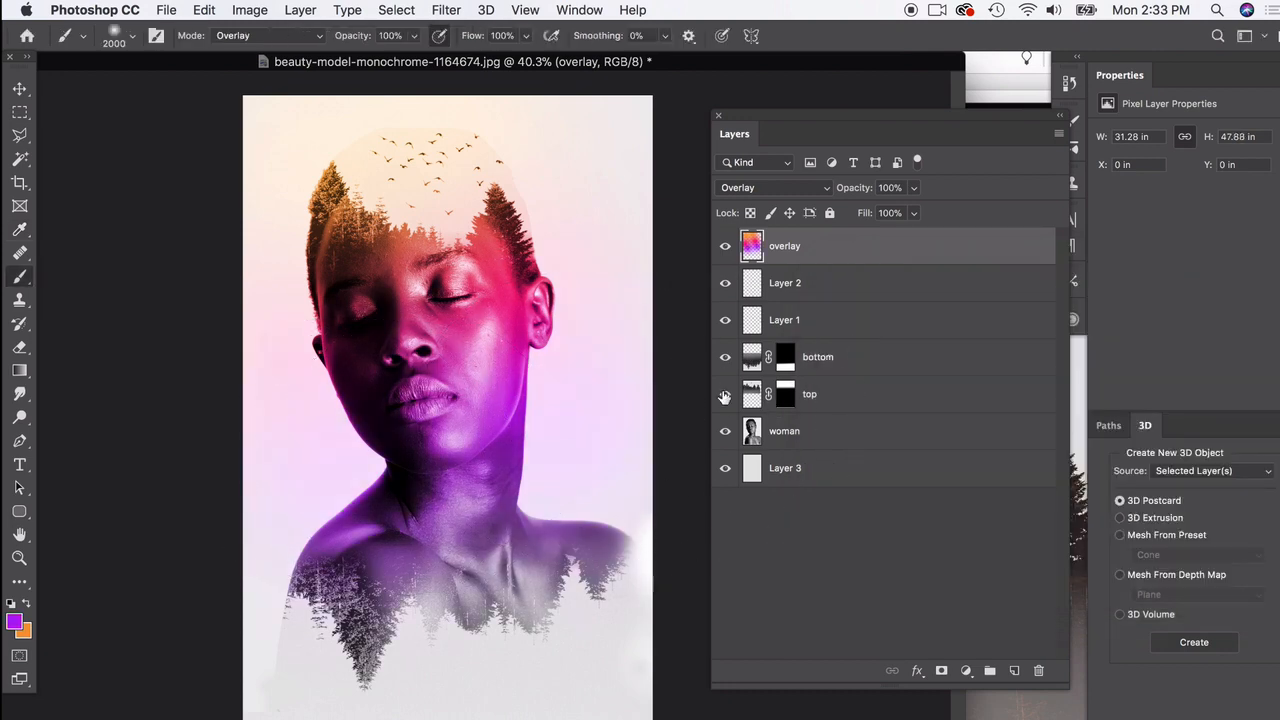
# Step: Set the foreground colour to blue 3b51fa and brush it across the lower trees, chest and right shoulder
pyautogui.click(14, 624)
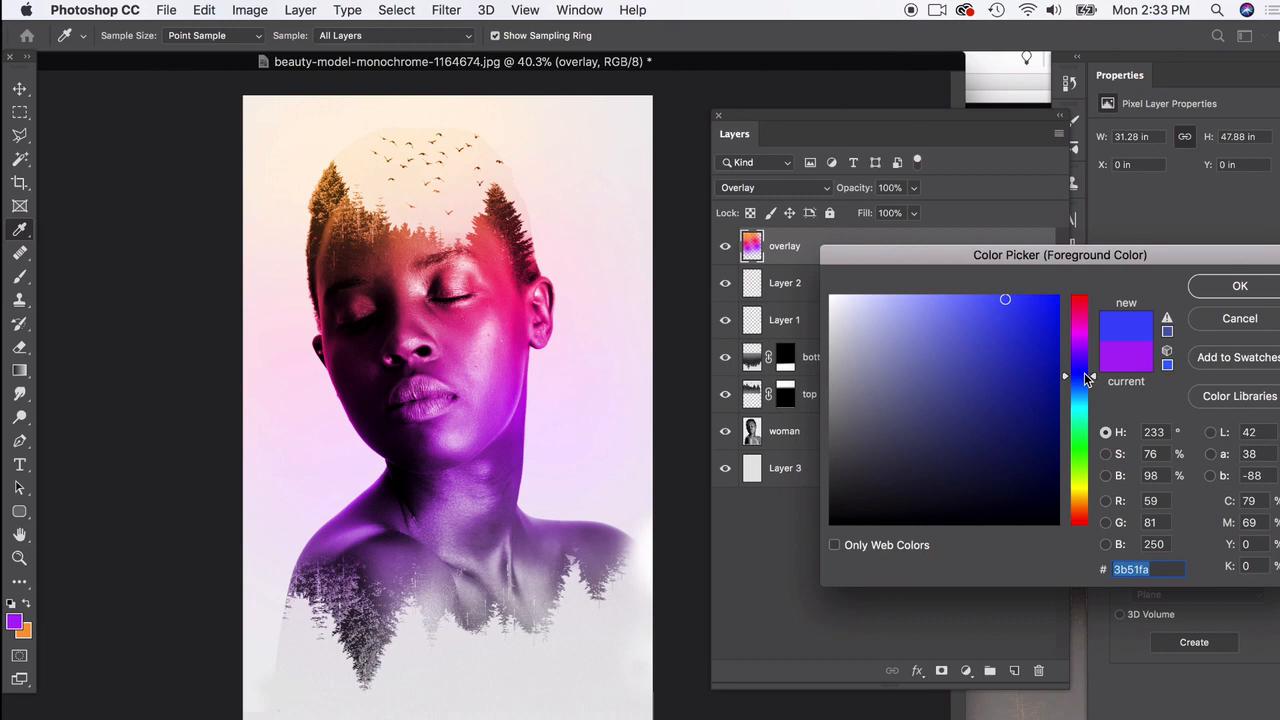
pyautogui.click(1240, 286)
pyautogui.press('b')
pyautogui.moveTo(309, 586)
pyautogui.mouseDown()
pyautogui.moveTo(443, 579)
pyautogui.moveTo(527, 546)
pyautogui.moveTo(571, 521)
pyautogui.moveTo(614, 455)
pyautogui.mouseUp()
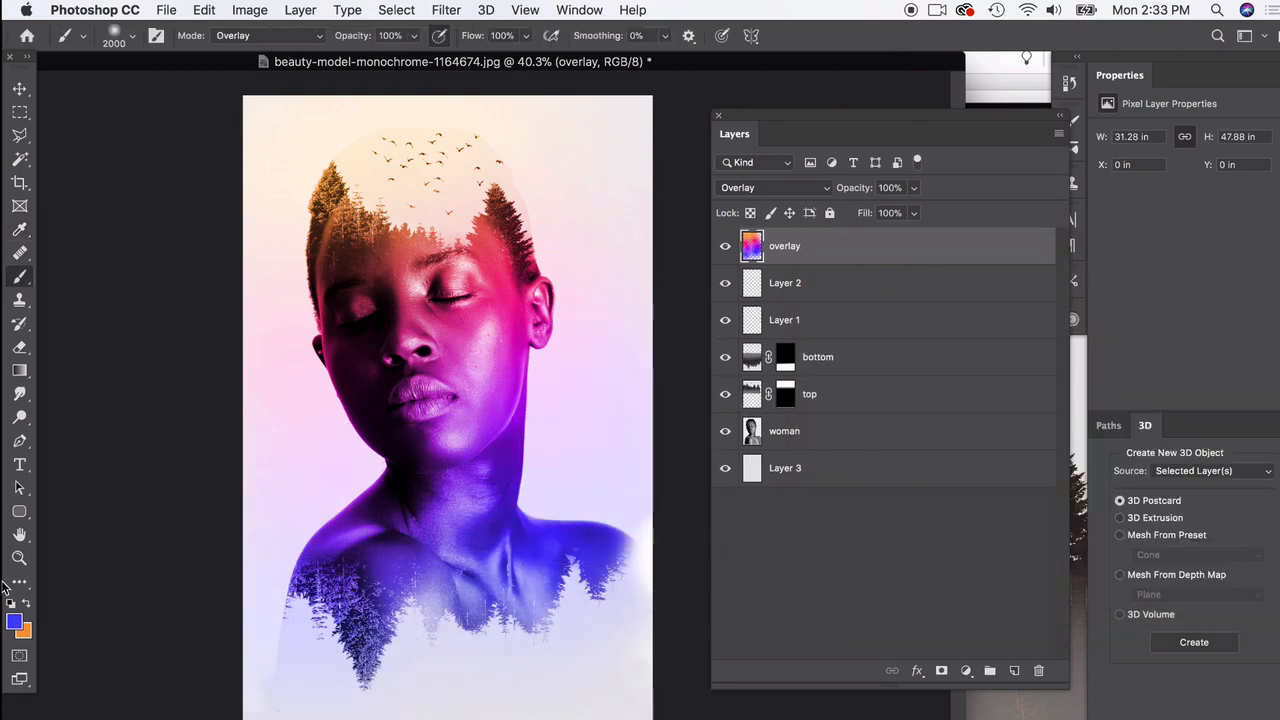
# Step: Set the foreground colour to dark navy 0d1870 and dab it below the chest along the lower trees
pyautogui.click(14, 622)
pyautogui.click(1032, 422)
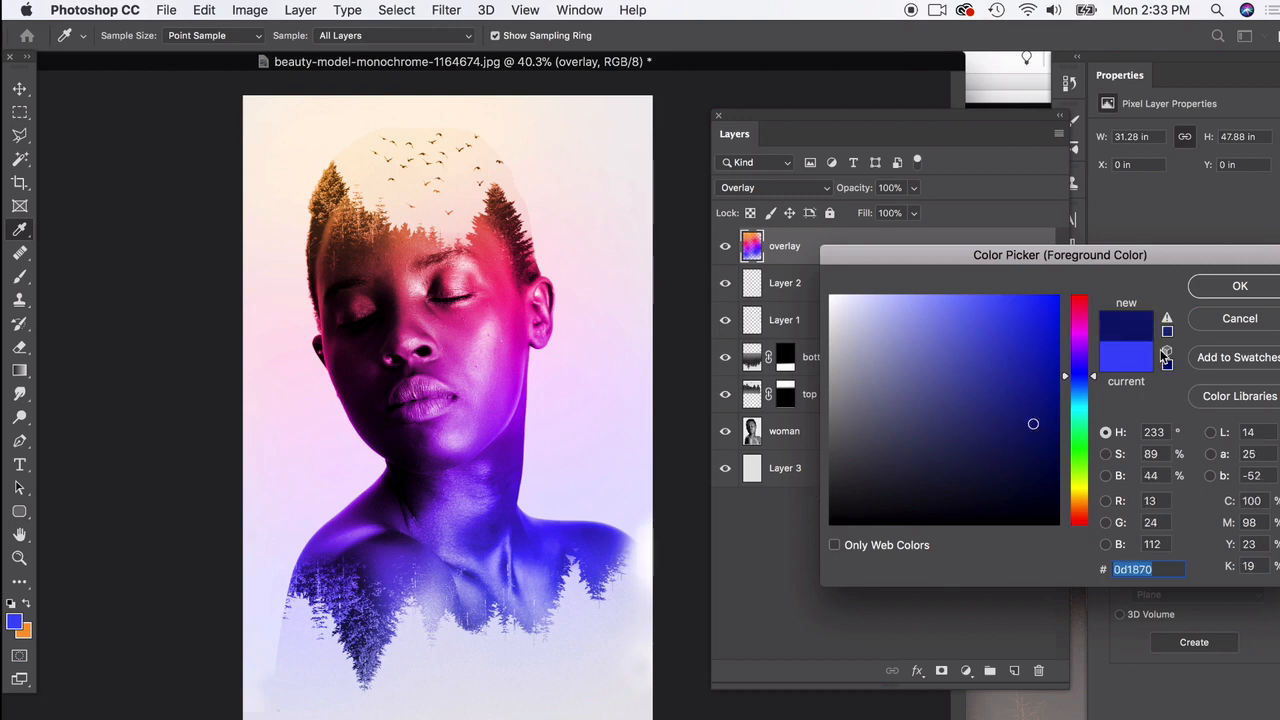
pyautogui.click(1240, 286)
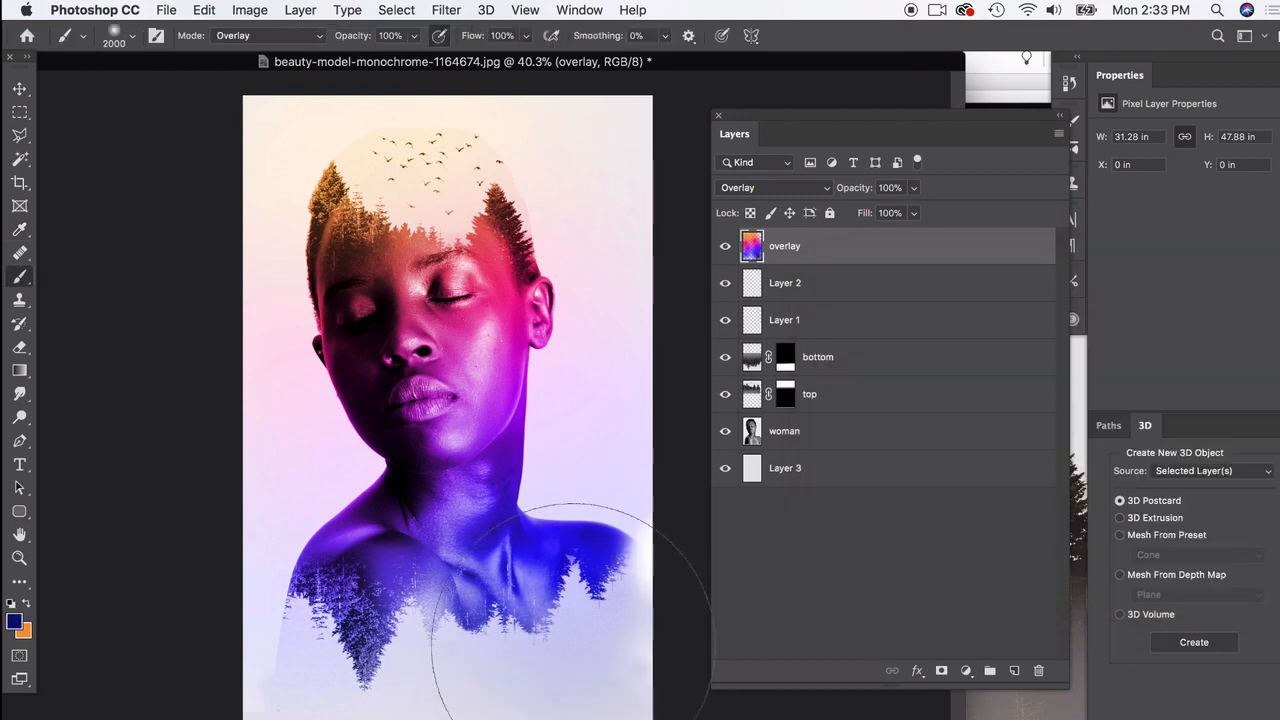
pyautogui.click(430, 672)
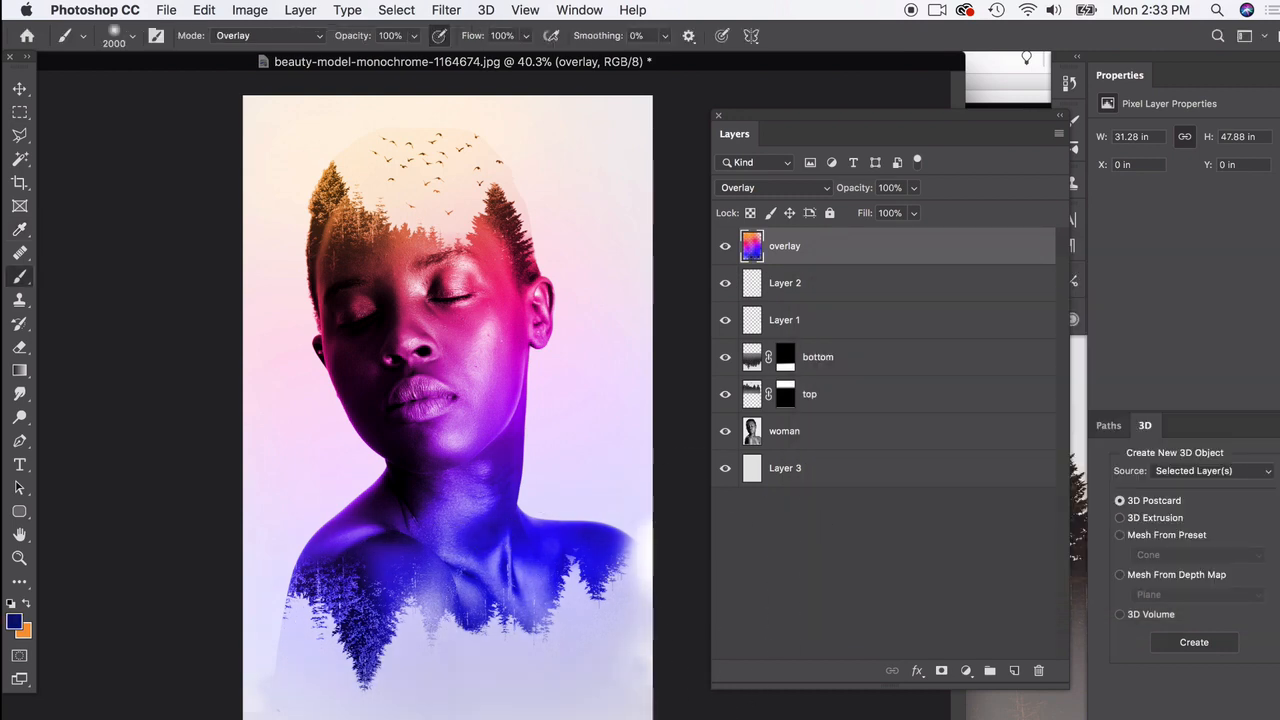
pyautogui.press('v')
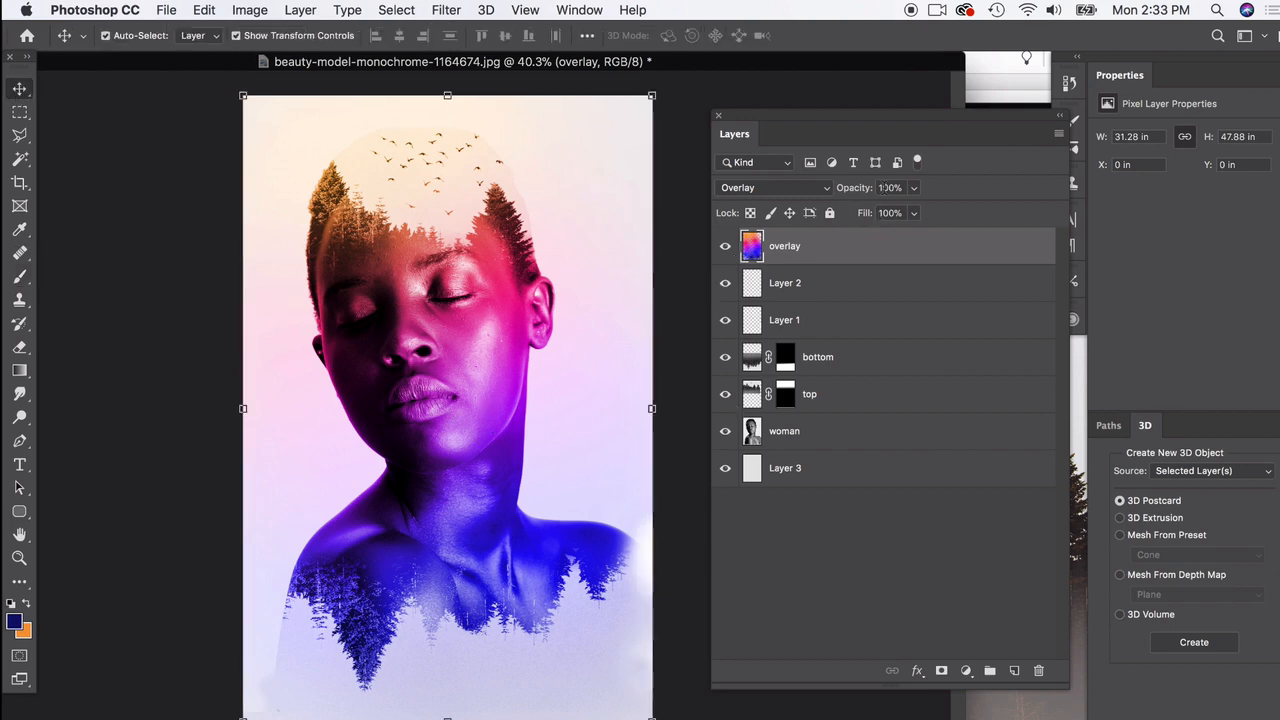
# Step: Try a Brightness/Contrast adjustment on the overlay layer with brightness 2 and contrast -26
pyautogui.click(911, 189)
pyautogui.moveTo(915, 210)
pyautogui.mouseDown()
pyautogui.moveTo(836, 212)
pyautogui.moveTo(920, 214)
pyautogui.mouseUp()
pyautogui.click(252, 10)
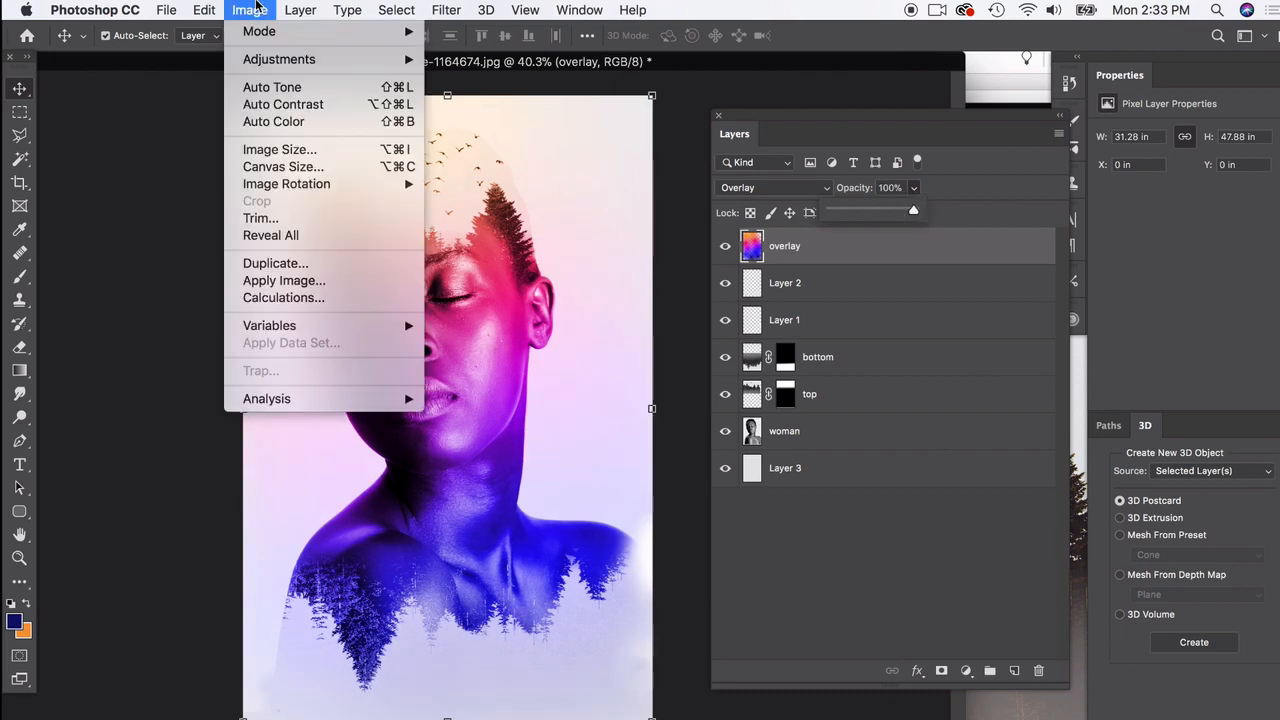
pyautogui.moveTo(265, 59)
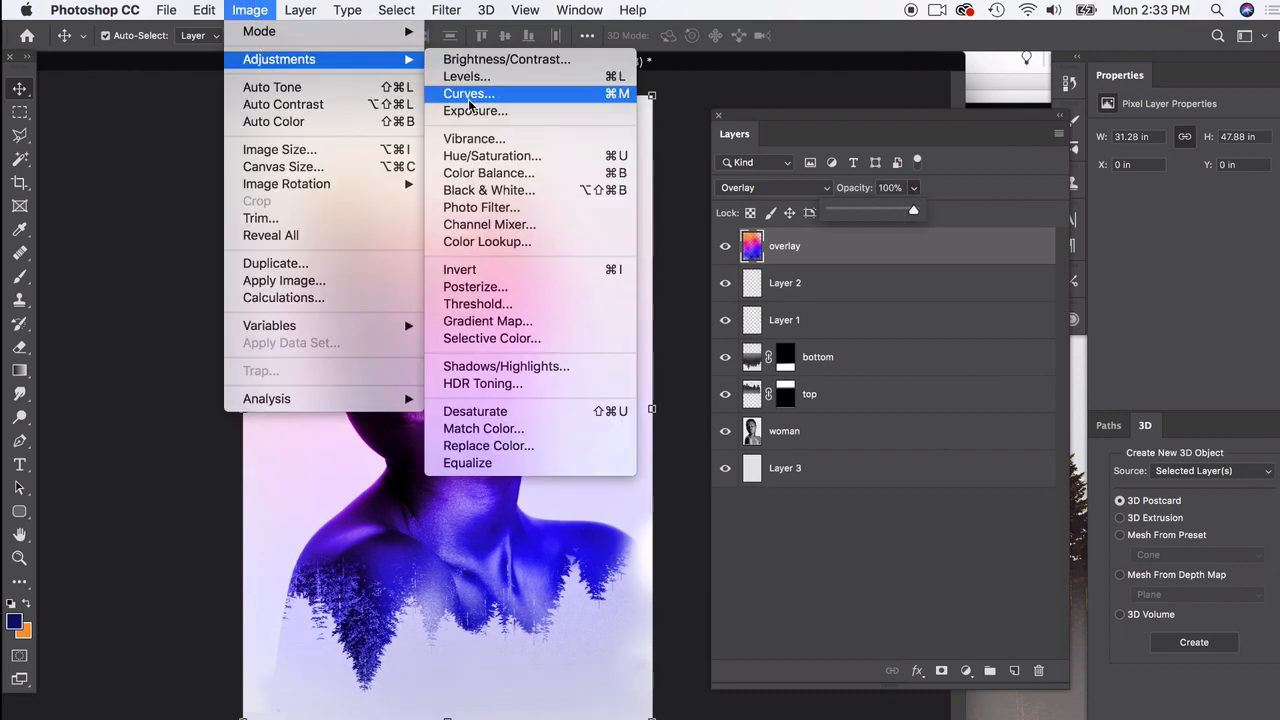
pyautogui.click(500, 59)
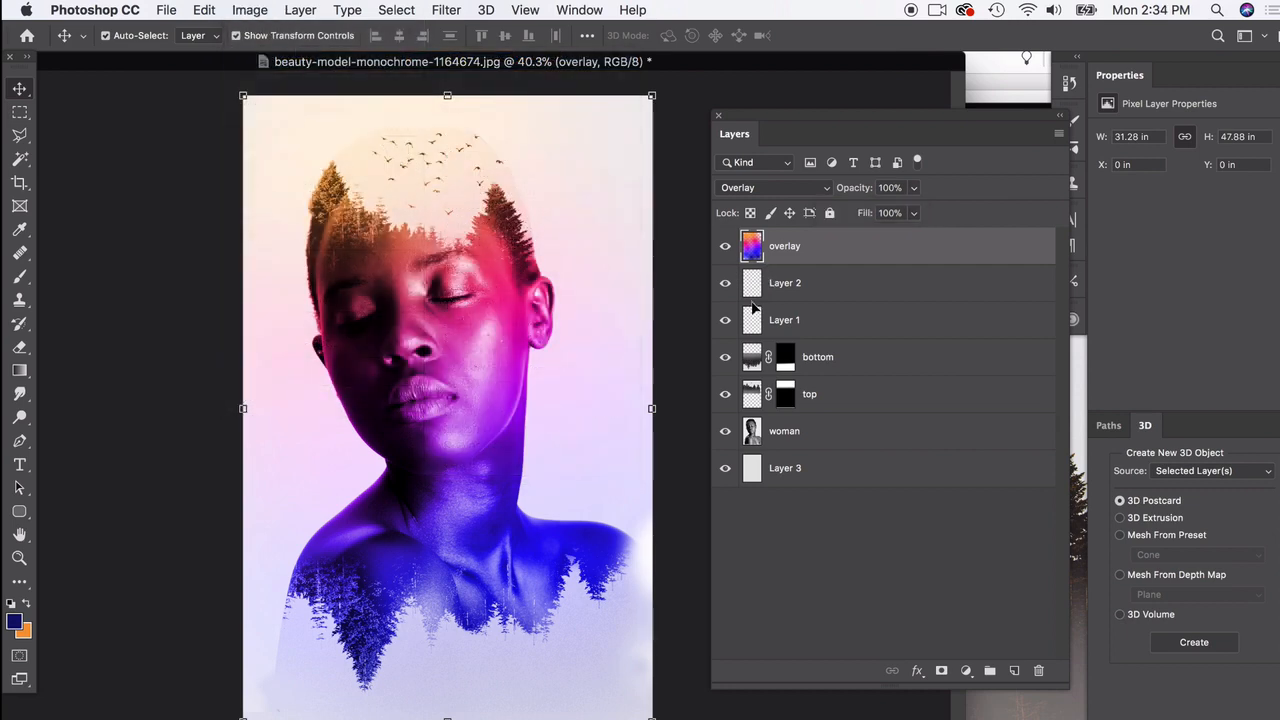
pyautogui.moveTo(758, 233); pyautogui.dragTo(706, 233)
pyautogui.click(736, 235)
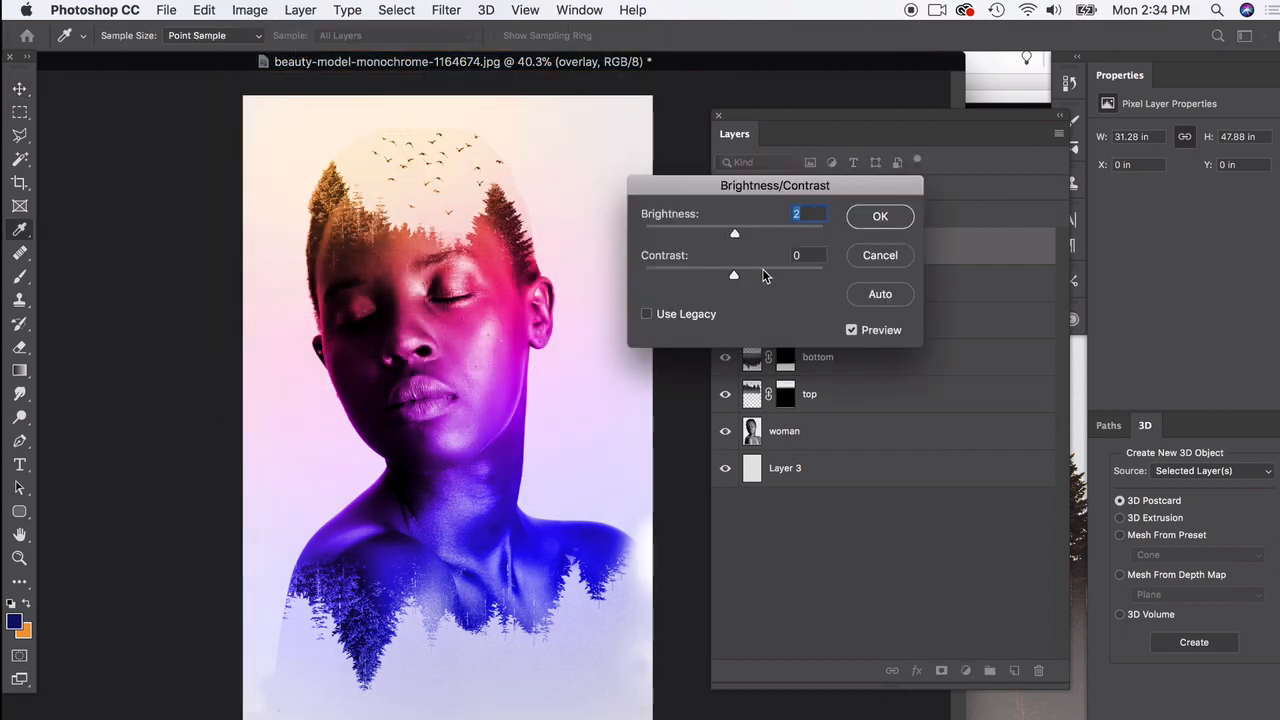
pyautogui.moveTo(774, 276); pyautogui.dragTo(688, 276)
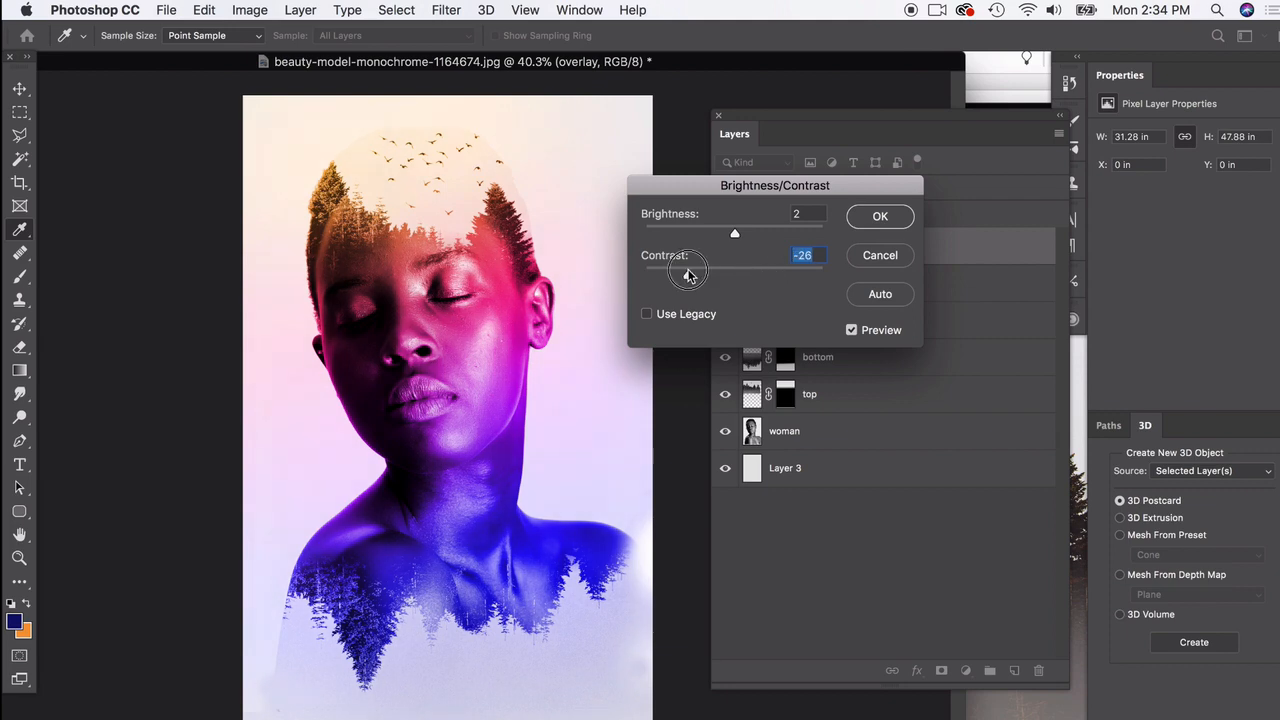
pyautogui.click(900, 256)
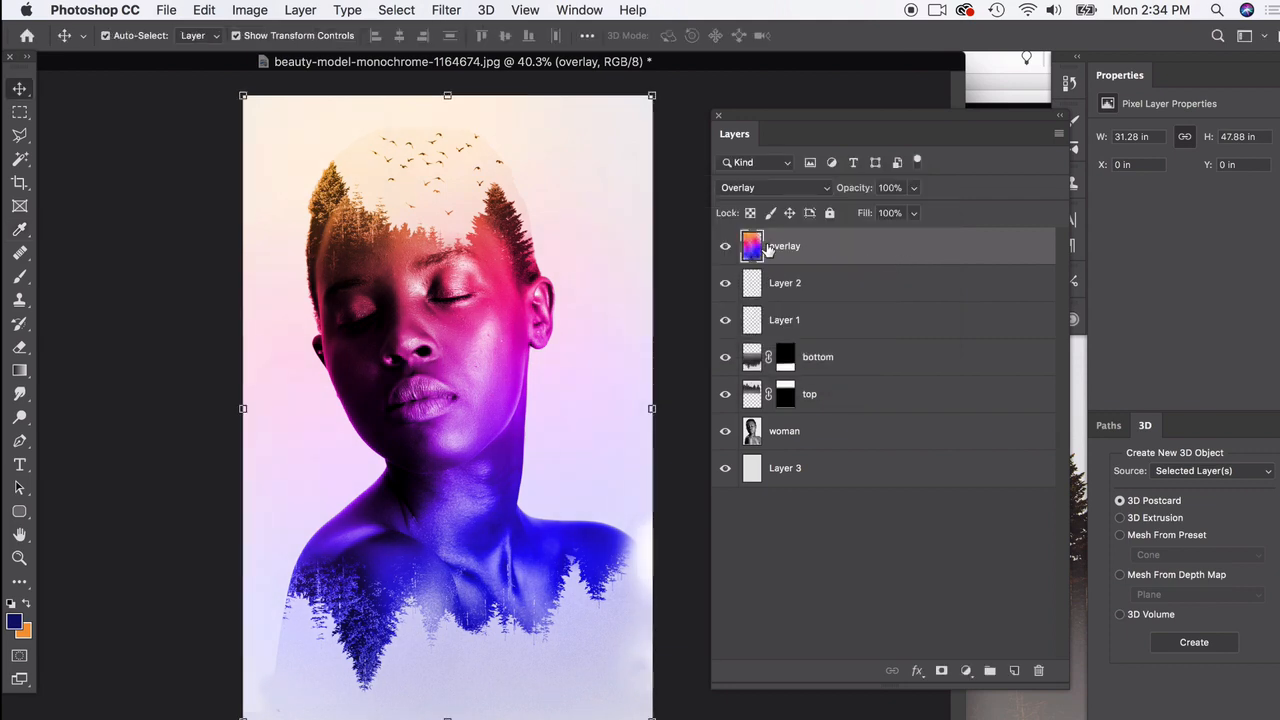
# Step: Slightly mute the overlay layer's colours with a Hue/Saturation adjustment, and deselect the layer
pyautogui.click(747, 187)
pyautogui.click(773, 189)
pyautogui.click(252, 10)
pyautogui.moveTo(262, 60)
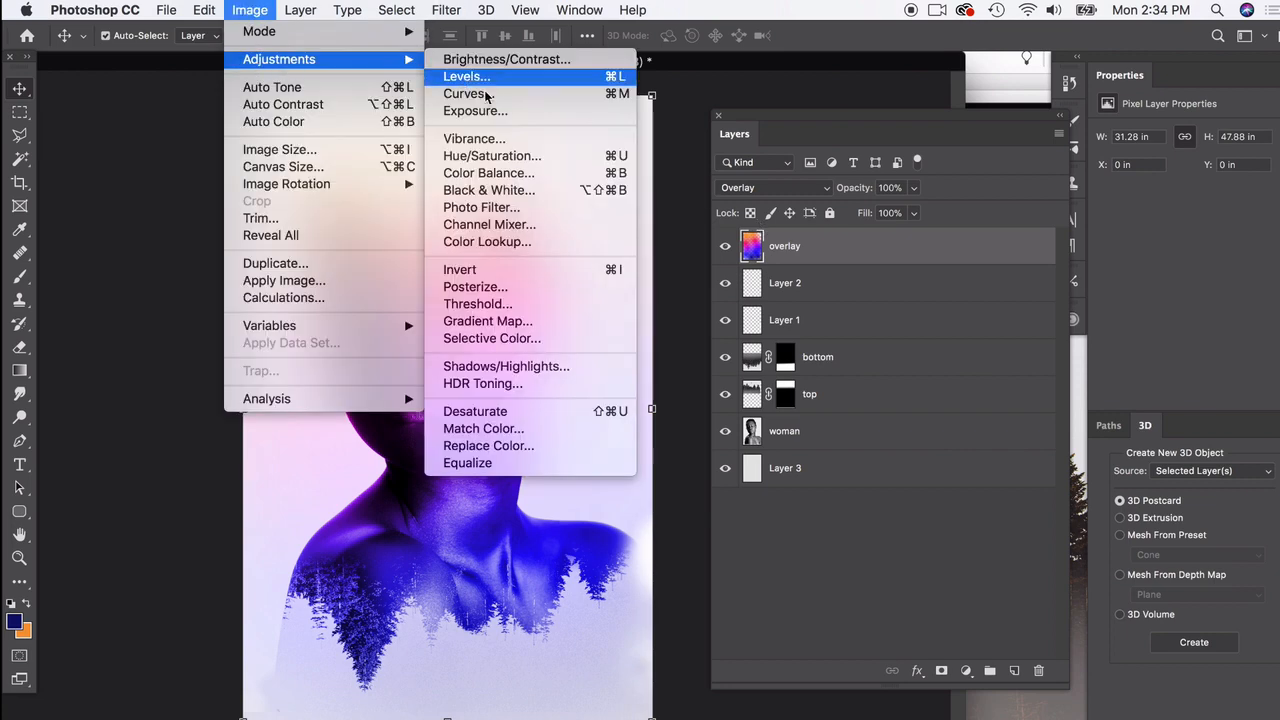
pyautogui.click(535, 167)
pyautogui.moveTo(995, 452); pyautogui.dragTo(997, 420)
pyautogui.moveTo(996, 505)
pyautogui.mouseDown()
pyautogui.moveTo(1022, 497)
pyautogui.moveTo(975, 499)
pyautogui.moveTo(996, 501)
pyautogui.mouseUp()
pyautogui.click(1197, 323)
pyautogui.press('v')
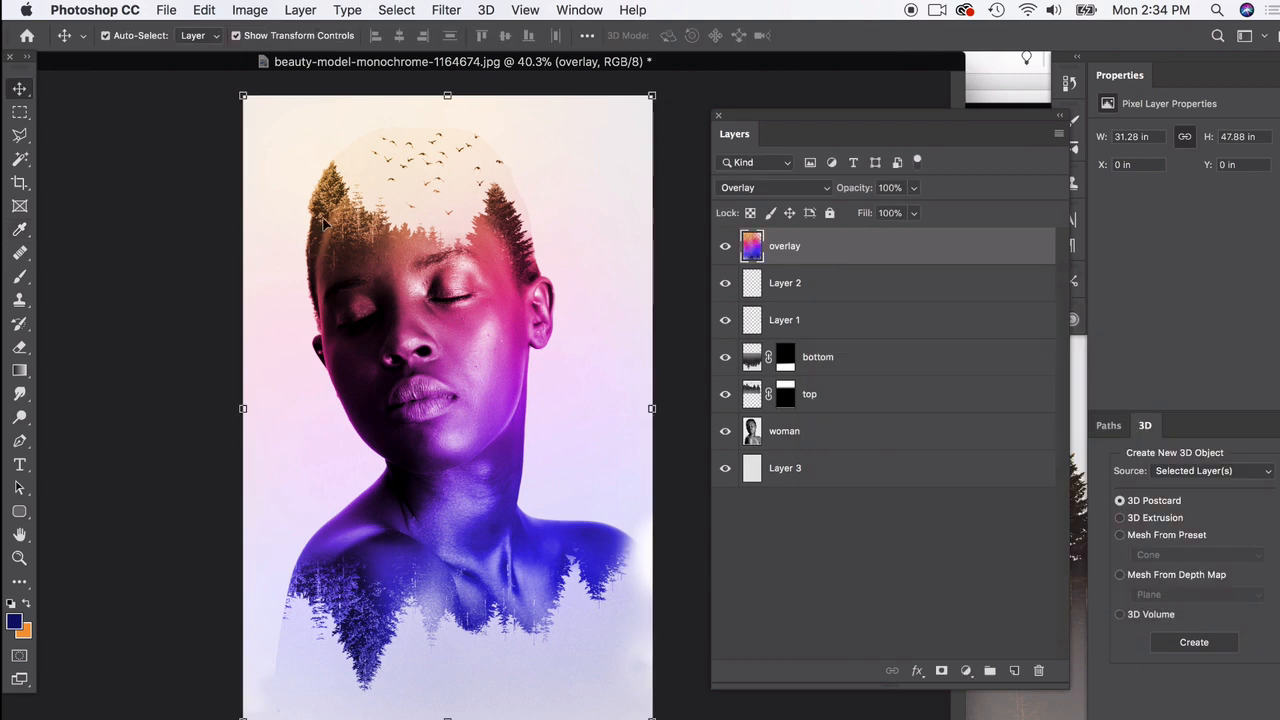
pyautogui.click(174, 175)
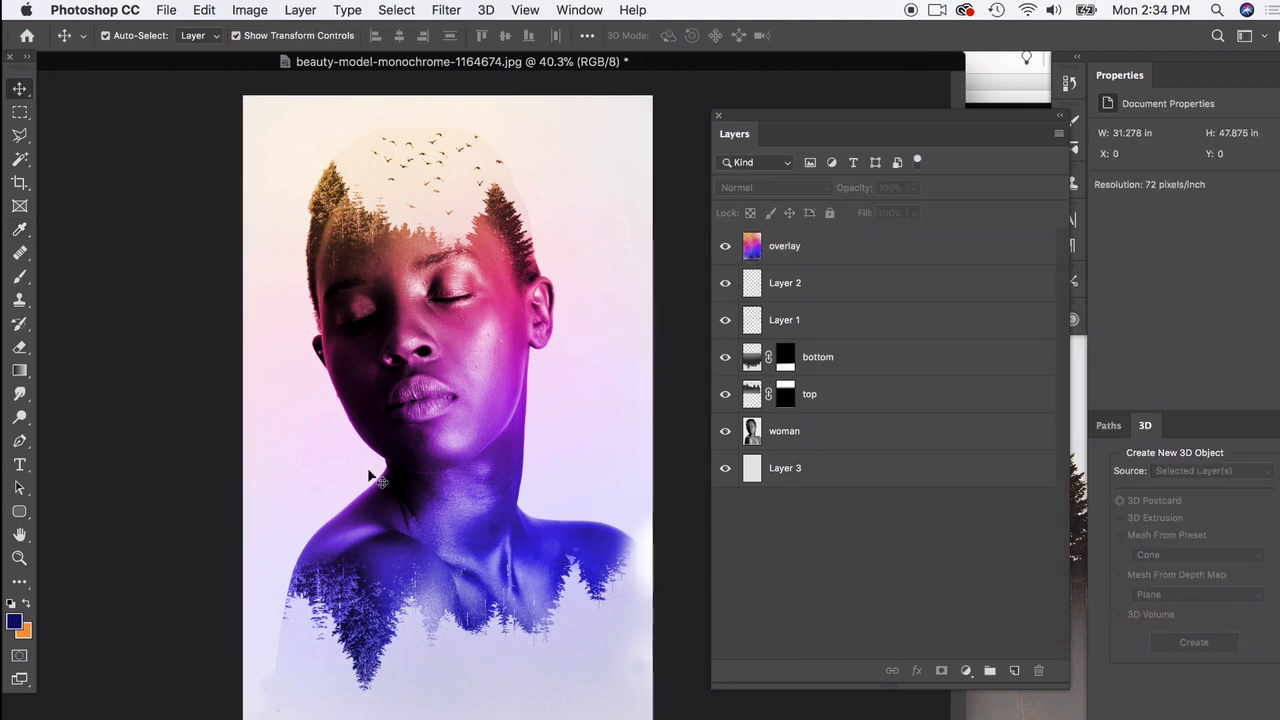